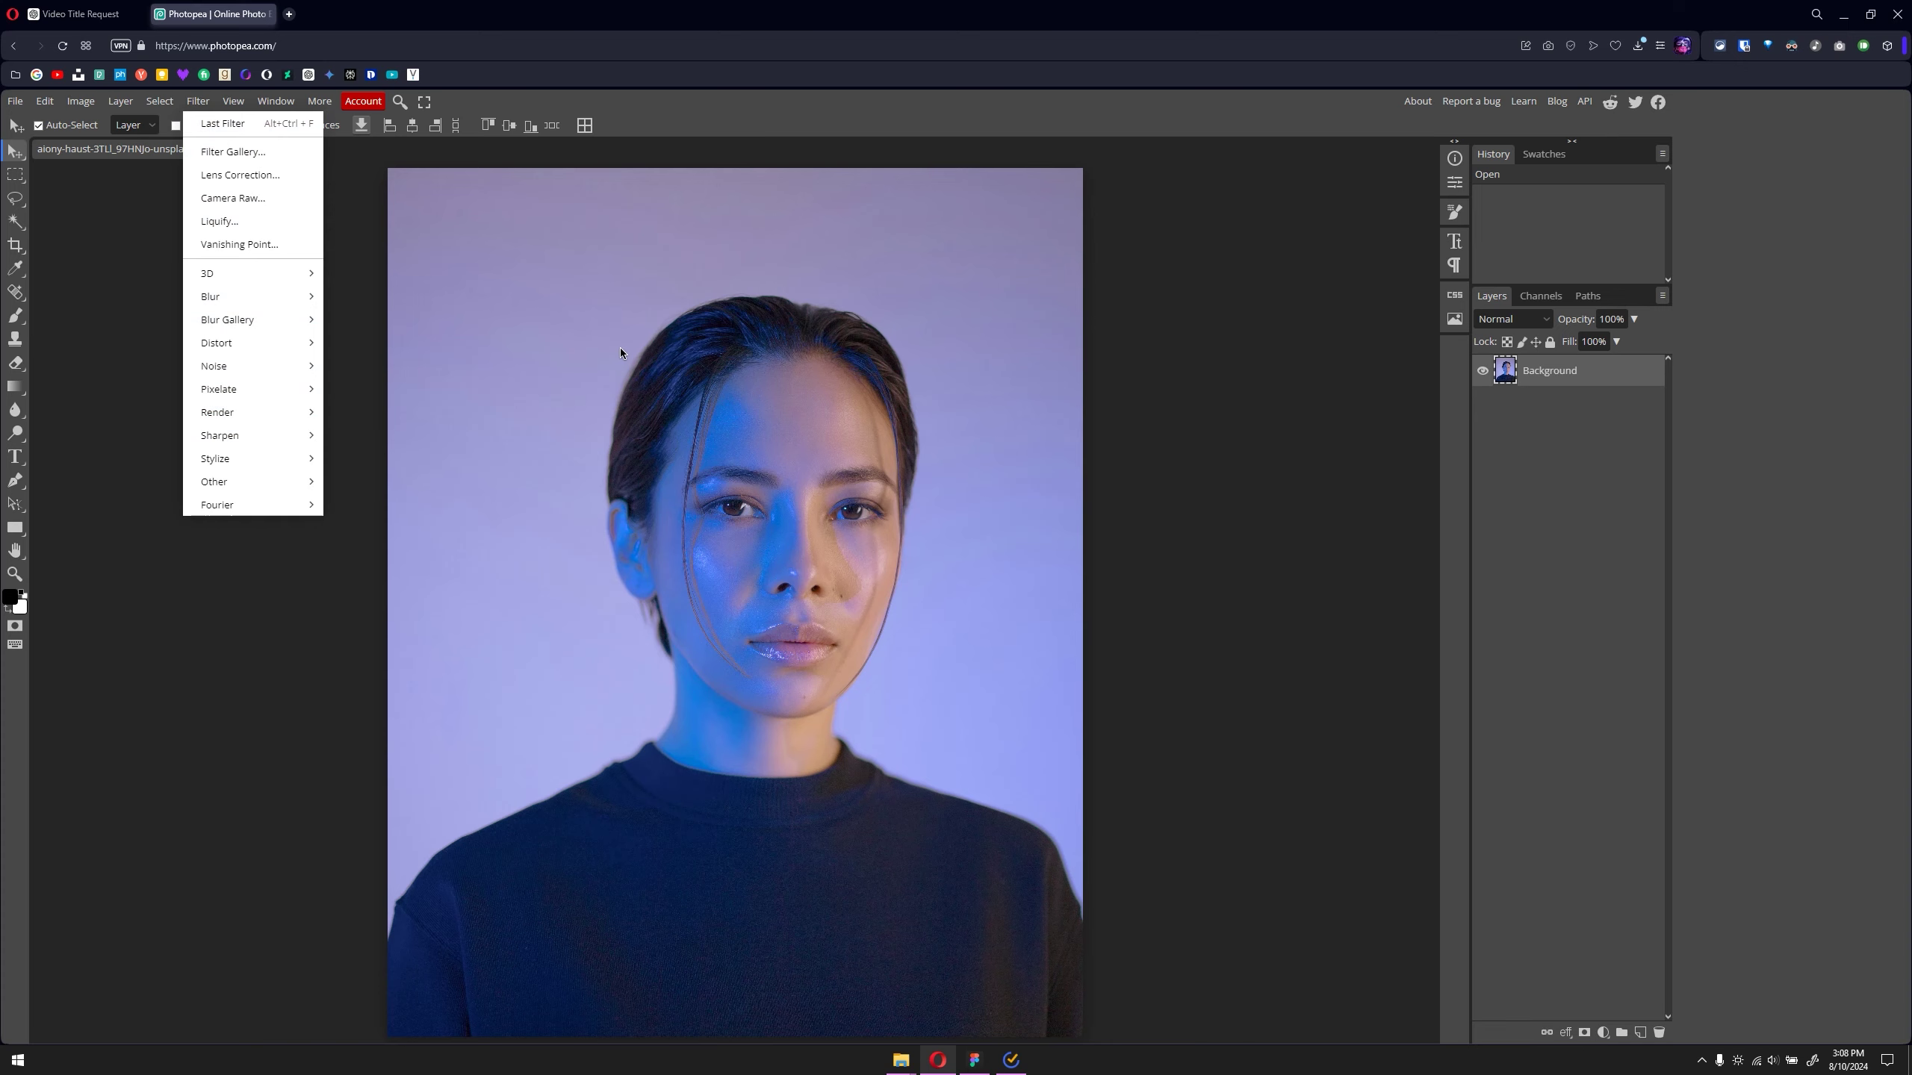
# Open the Need To Know cover image in the Photopea plugin in Figma.
pyautogui.click(1527, 480)
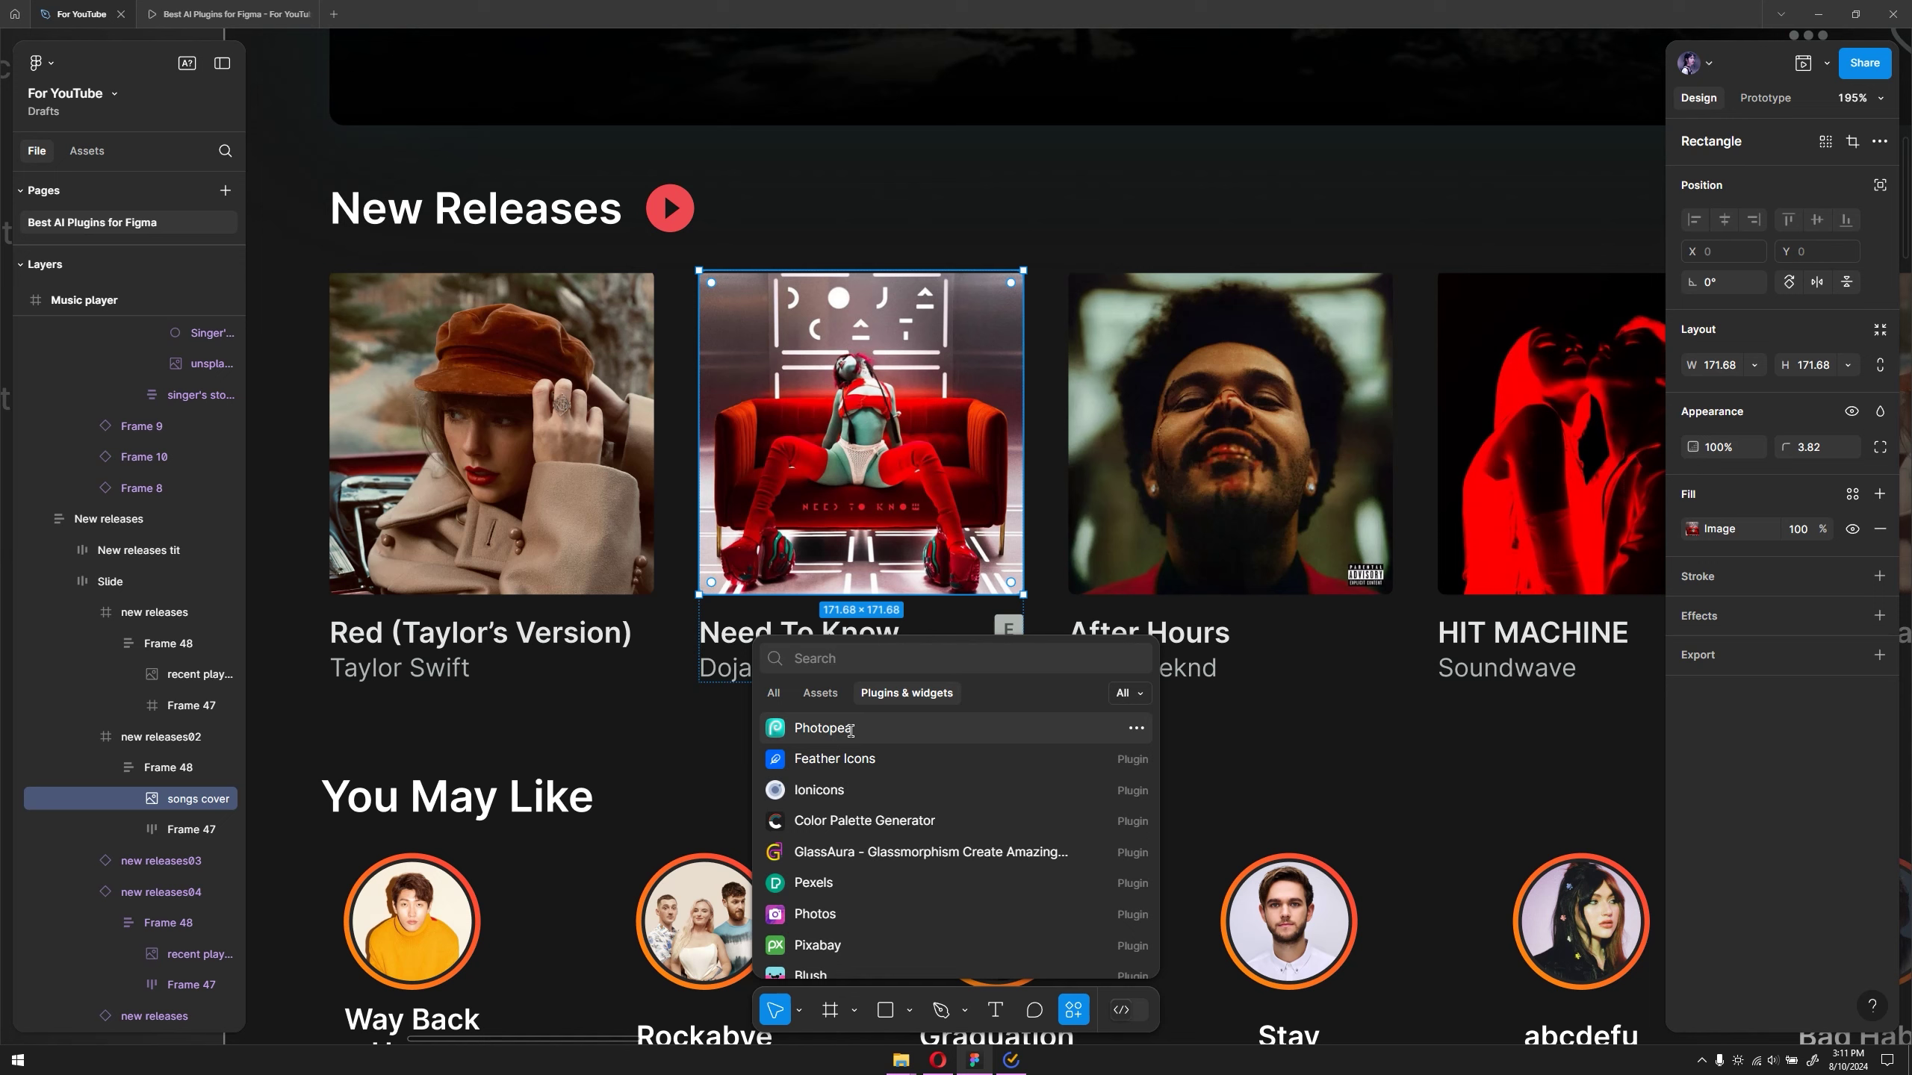
pyautogui.write('photopea')
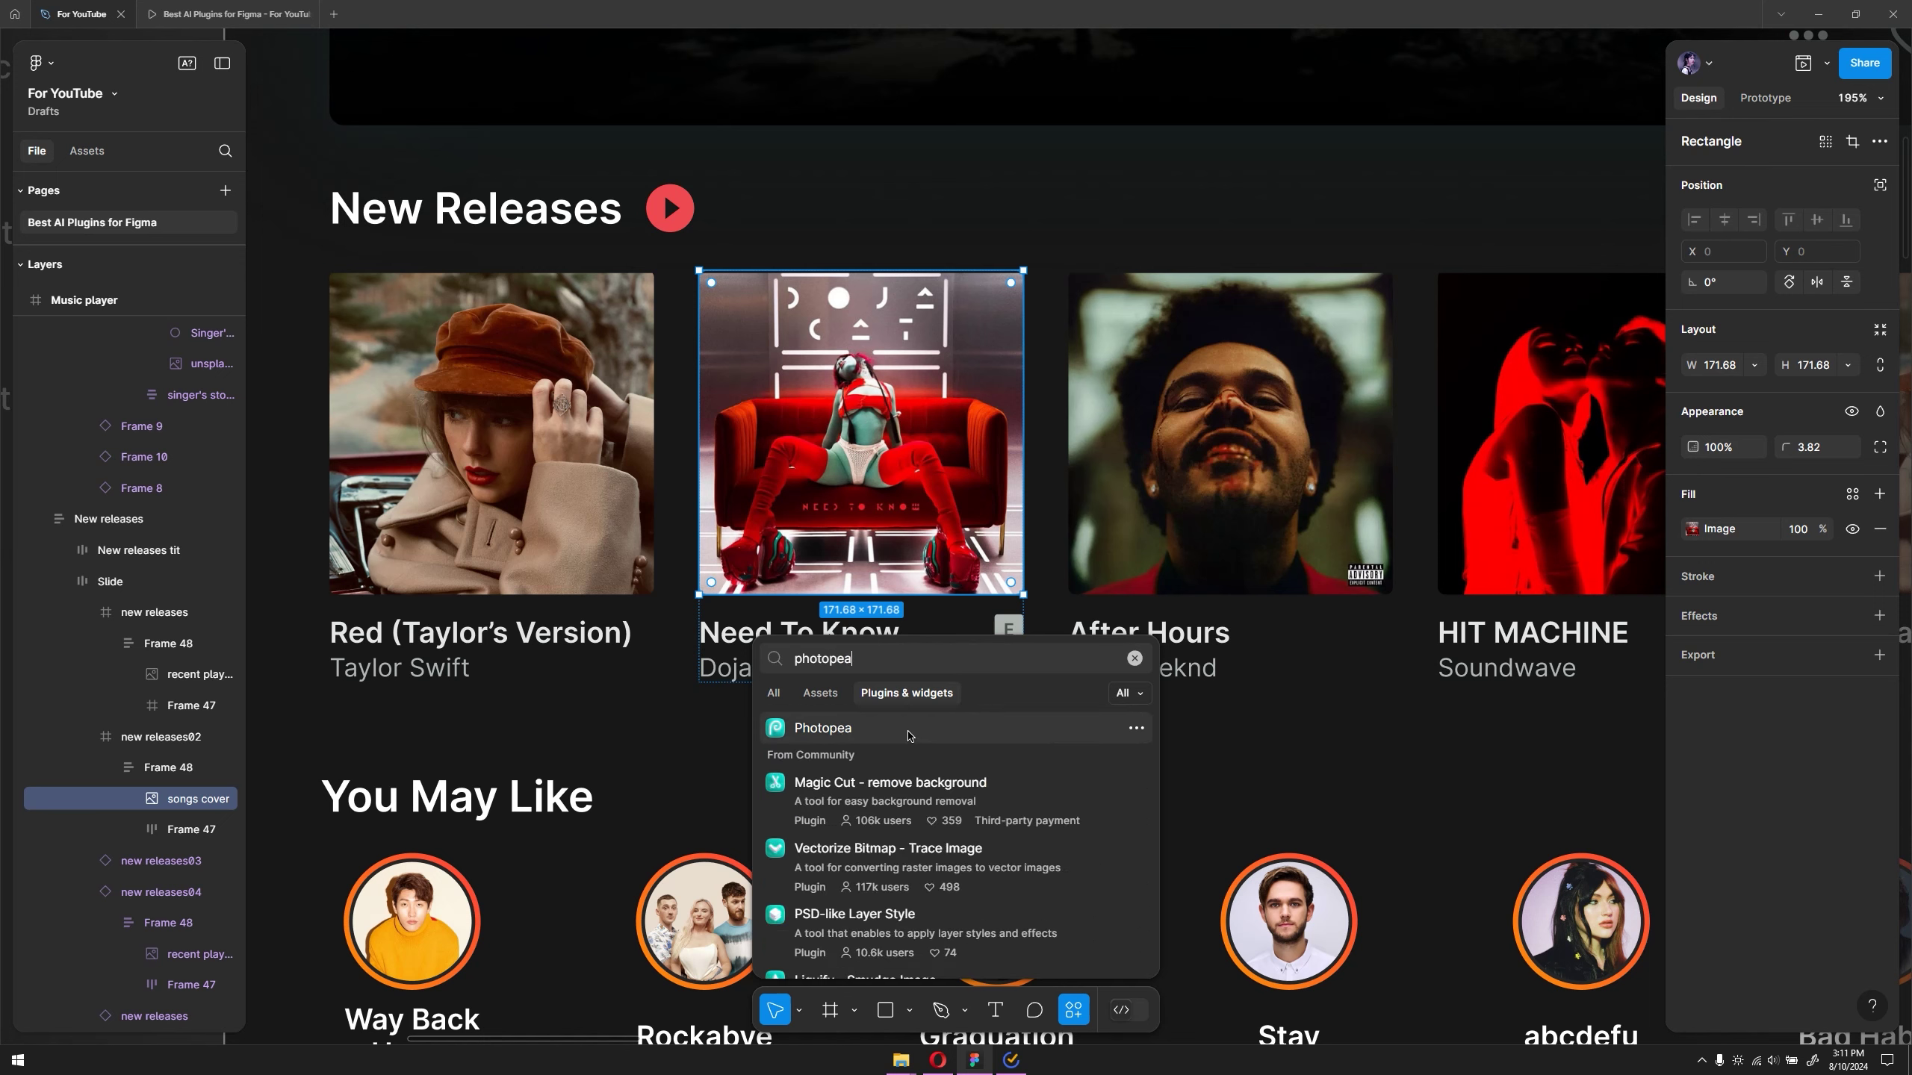
pyautogui.click(844, 734)
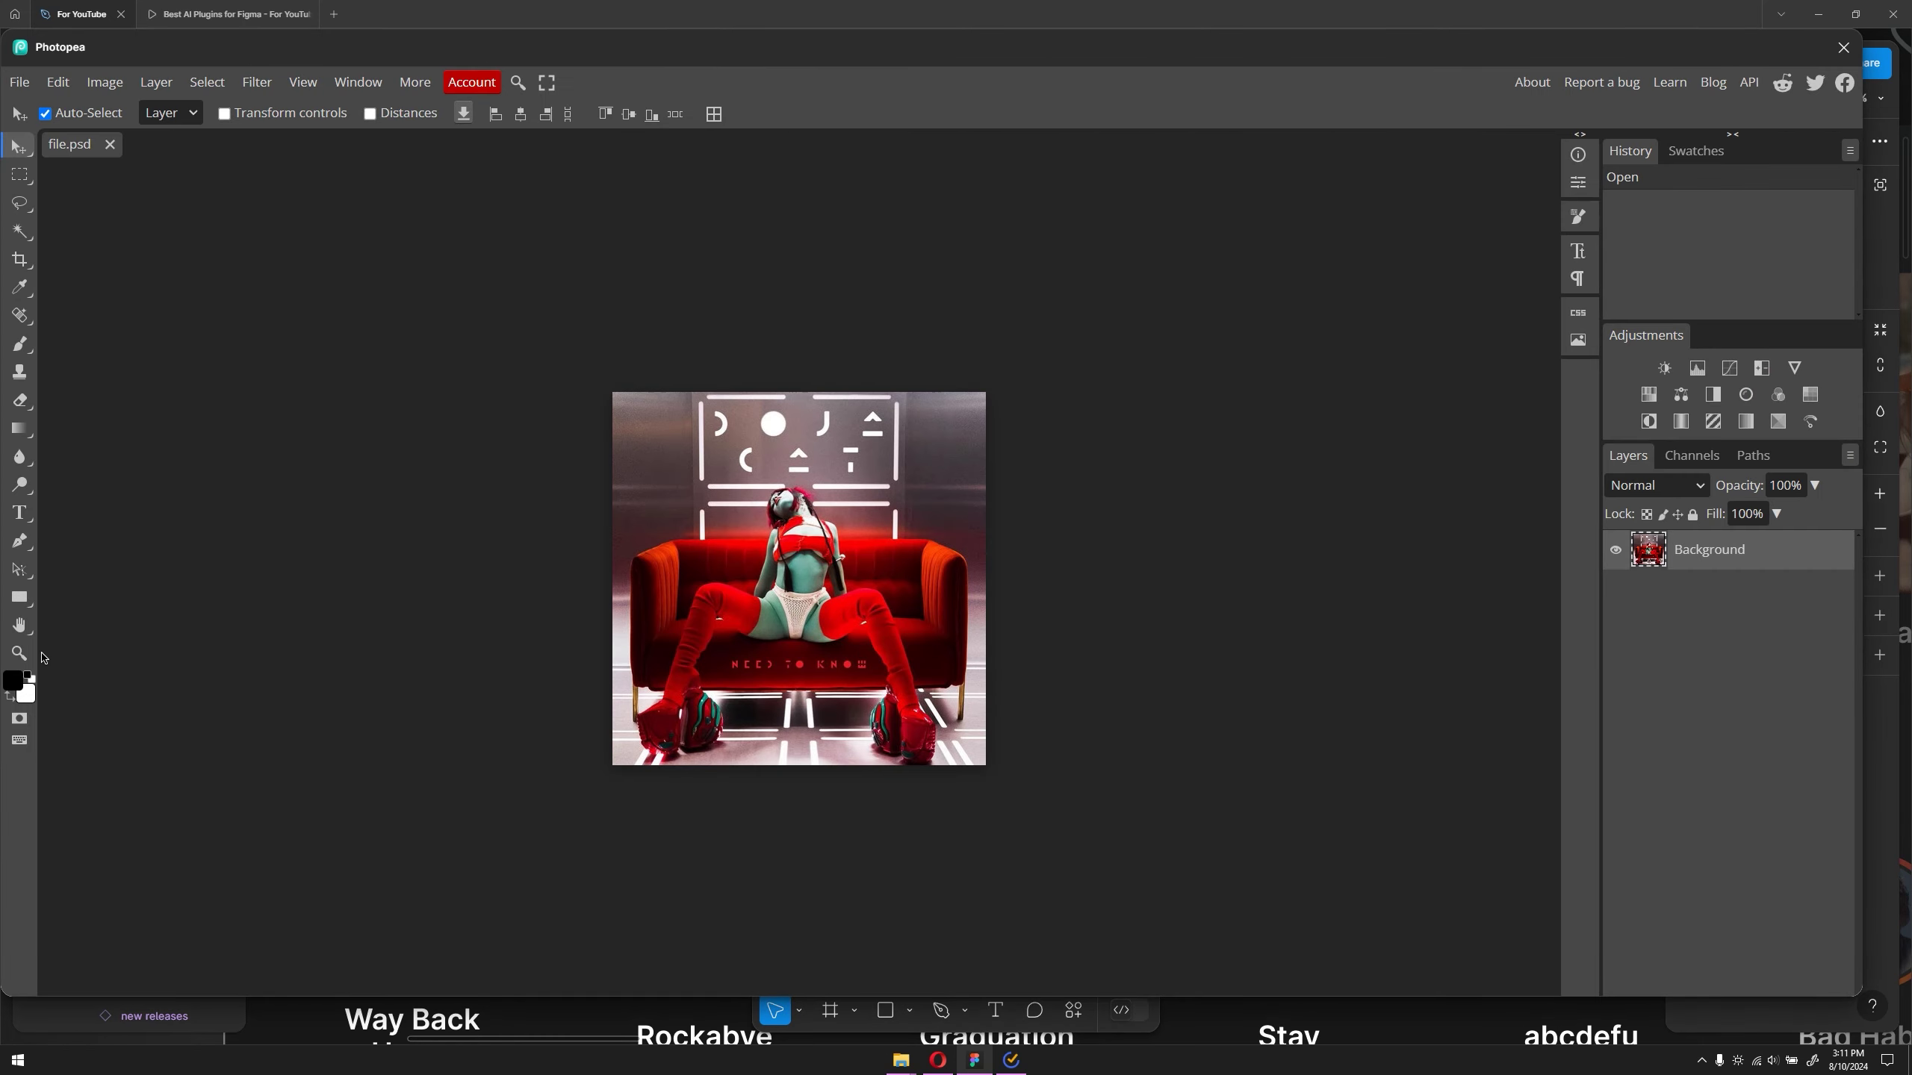
# Add a Hue/Saturation adjustment layer with the hue at -133 and the saturation at 4.
pyautogui.click(1681, 394)
pyautogui.moveTo(1410, 319); pyautogui.dragTo(1315, 318)
pyautogui.moveTo(1410, 375); pyautogui.dragTo(1414, 376)
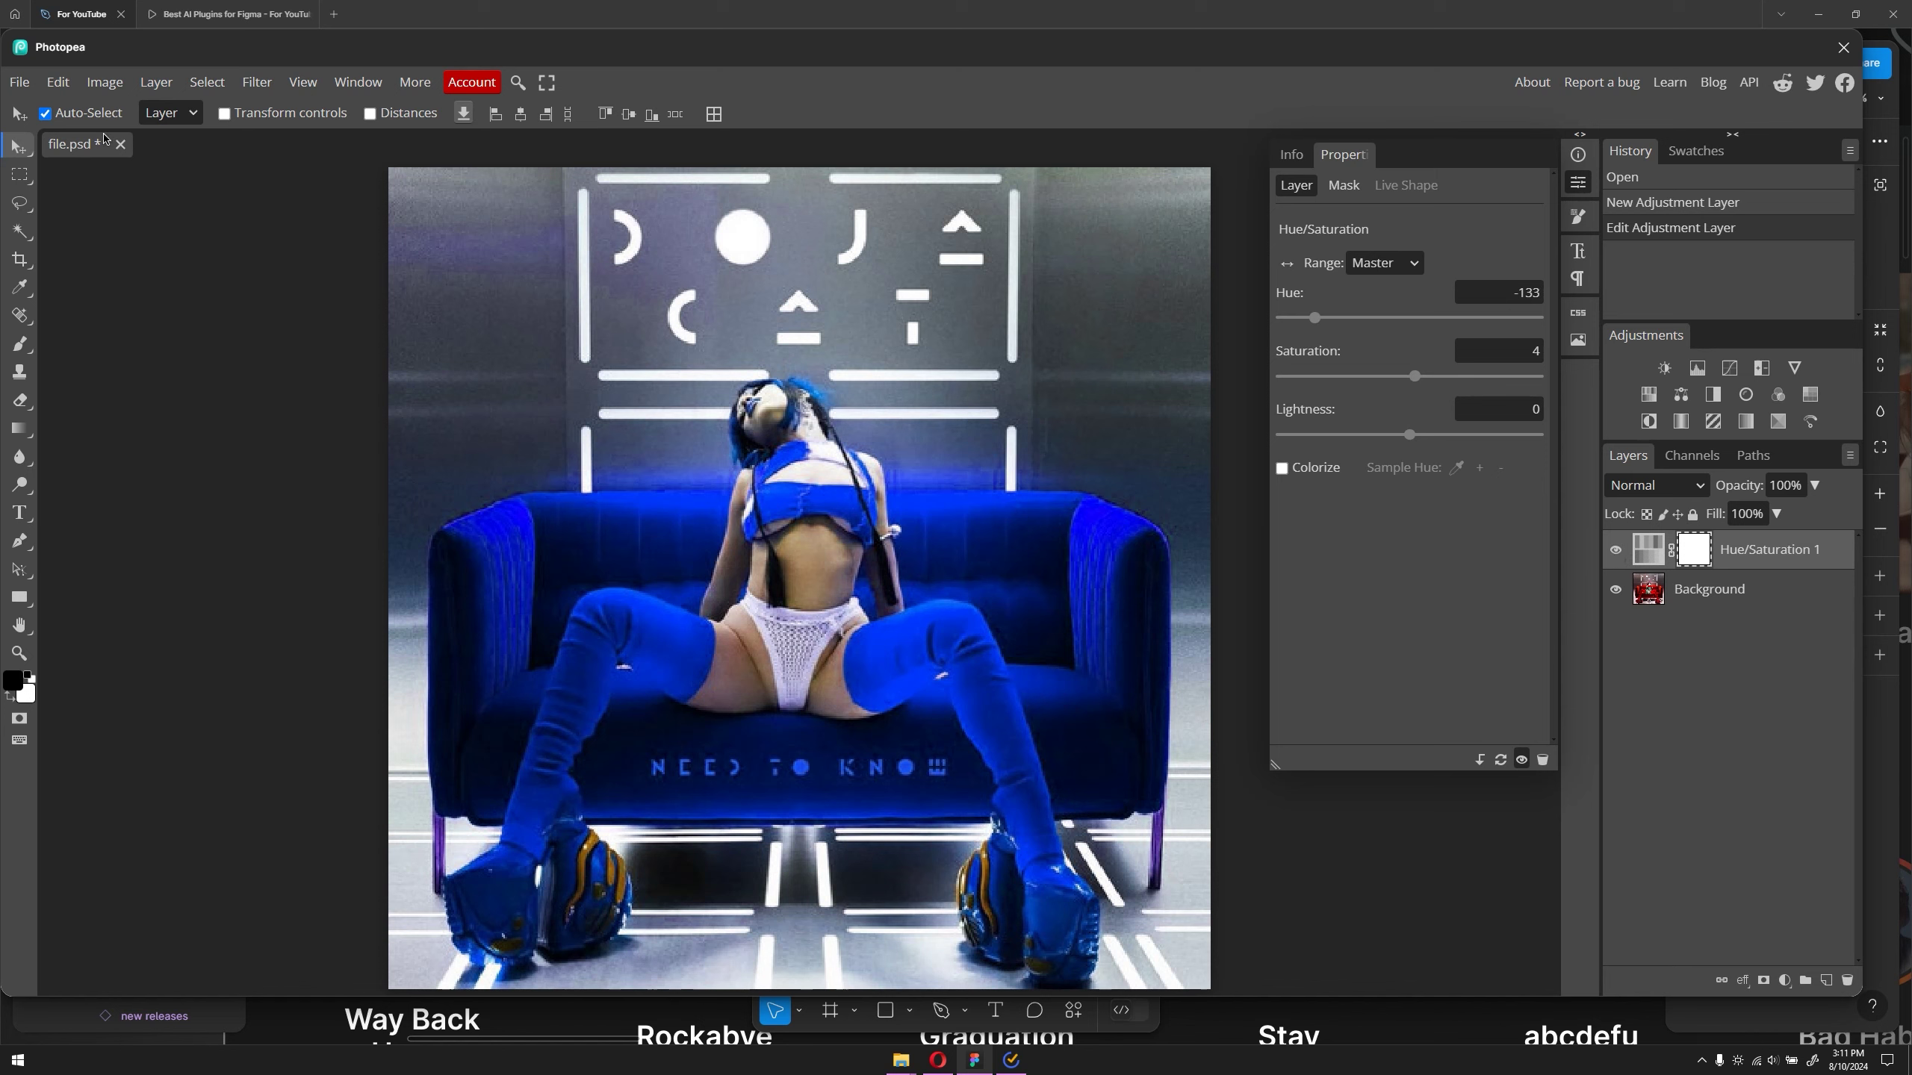
# Save the recolored cover back to the Figma design and close the Photopea plugin.
pyautogui.click(19, 81)
pyautogui.click(66, 272)
pyautogui.click(1843, 47)
pyautogui.press('Escape')
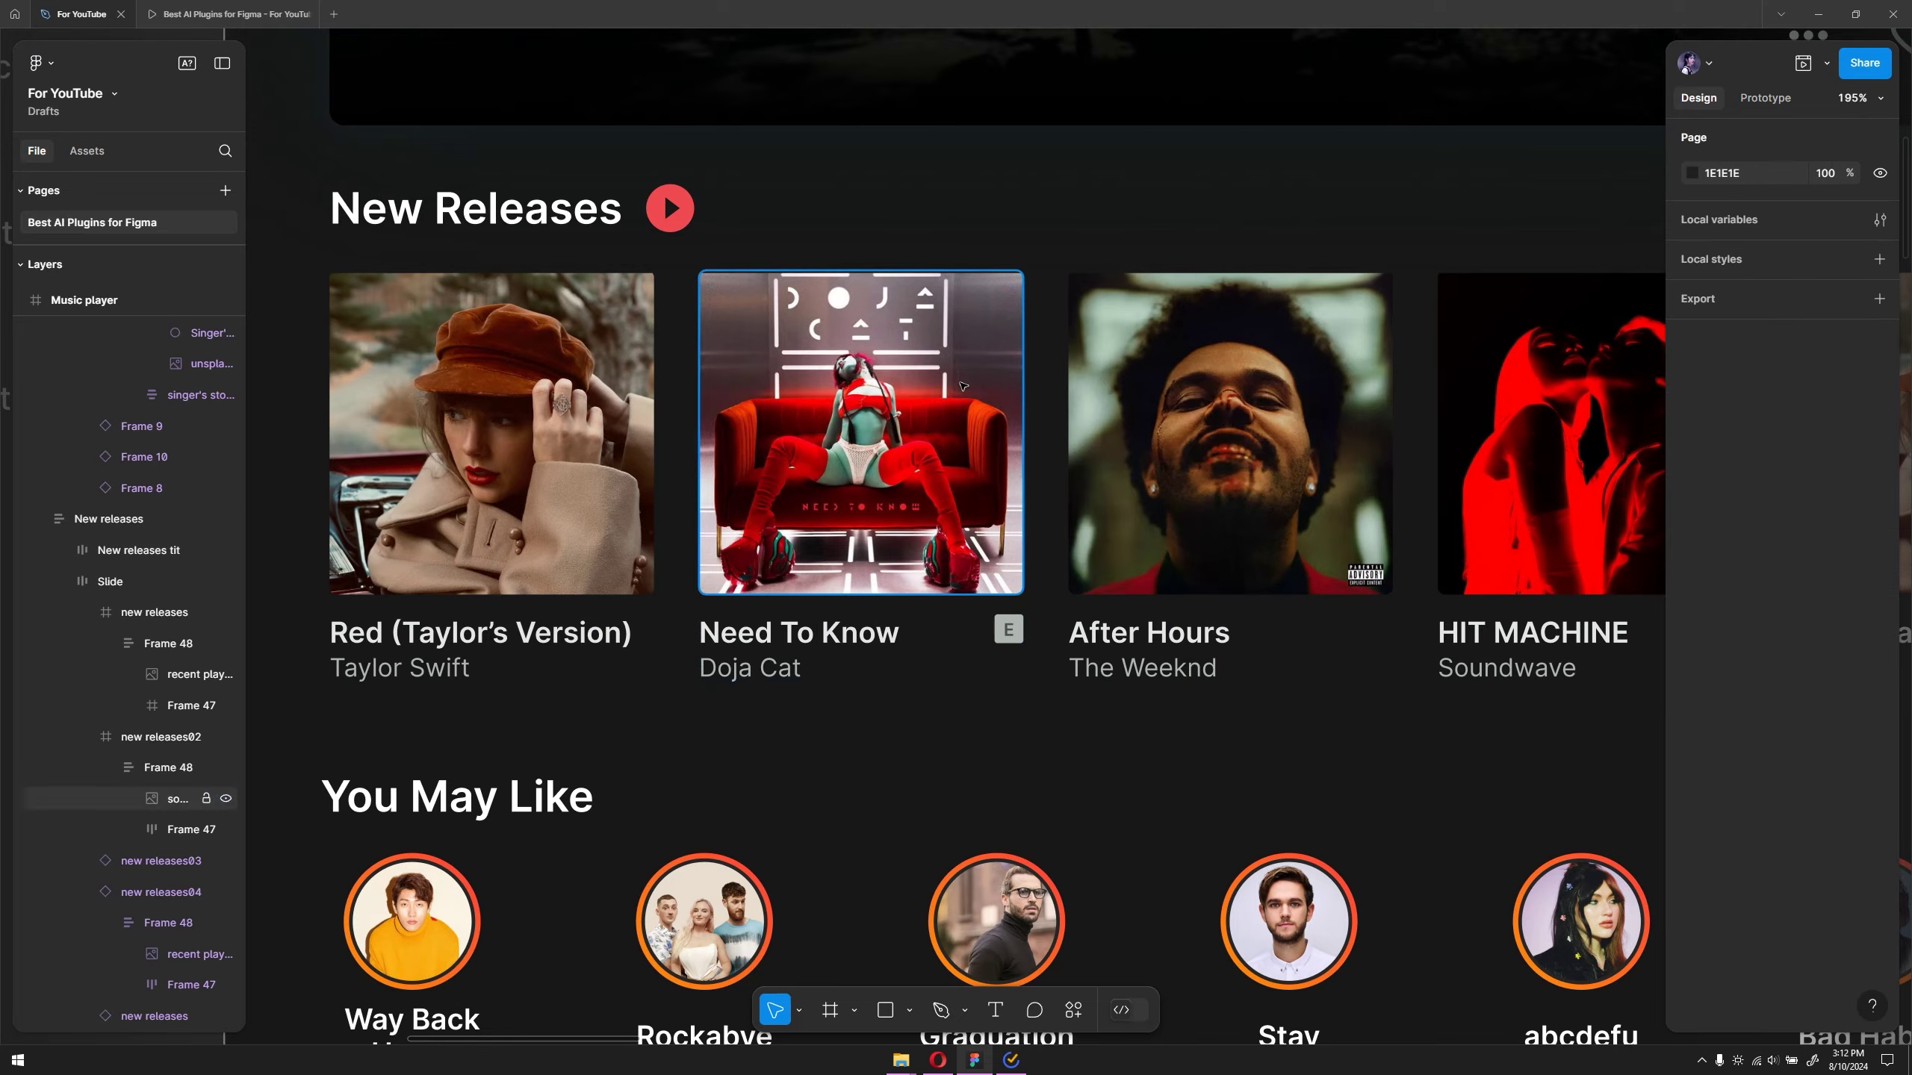
pyautogui.scroll(-5, 998, 443)
pyautogui.scroll(6, 997, 443)
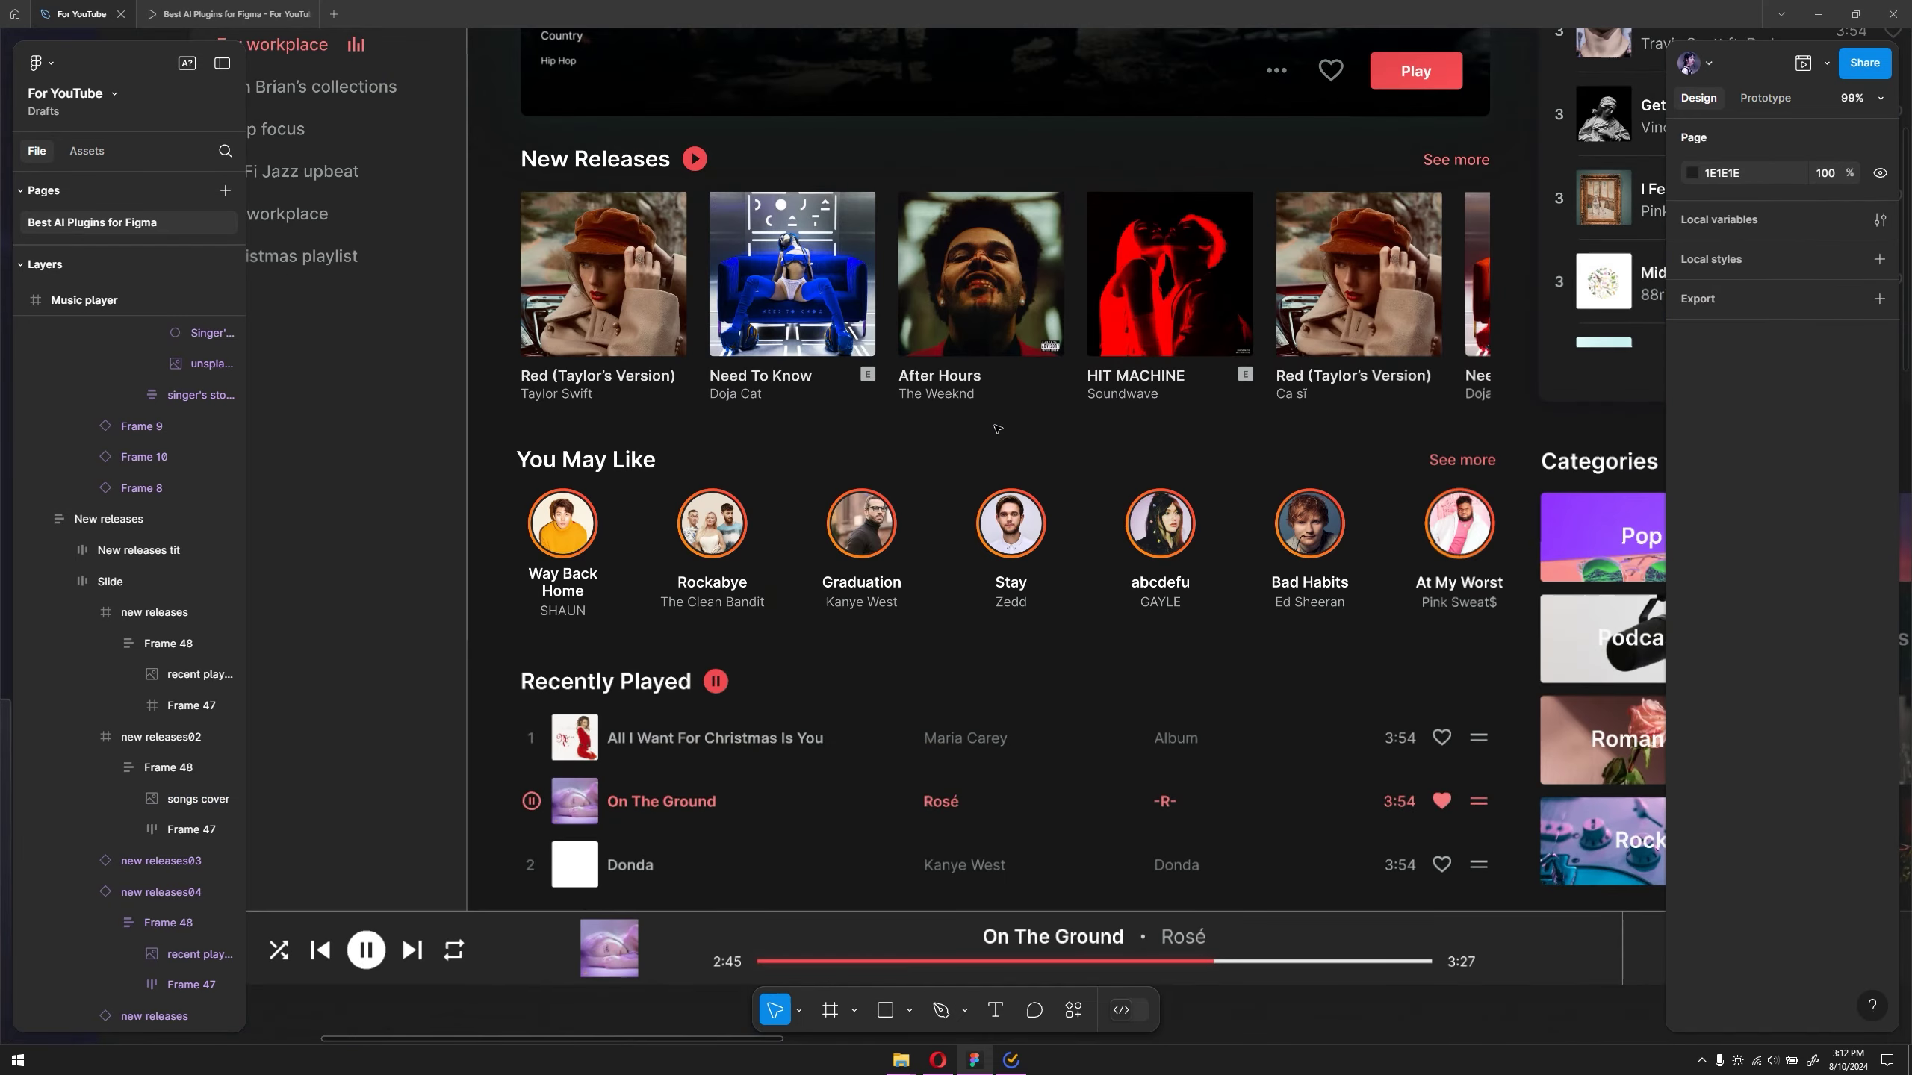
pyautogui.scroll(-5, 959, 429)
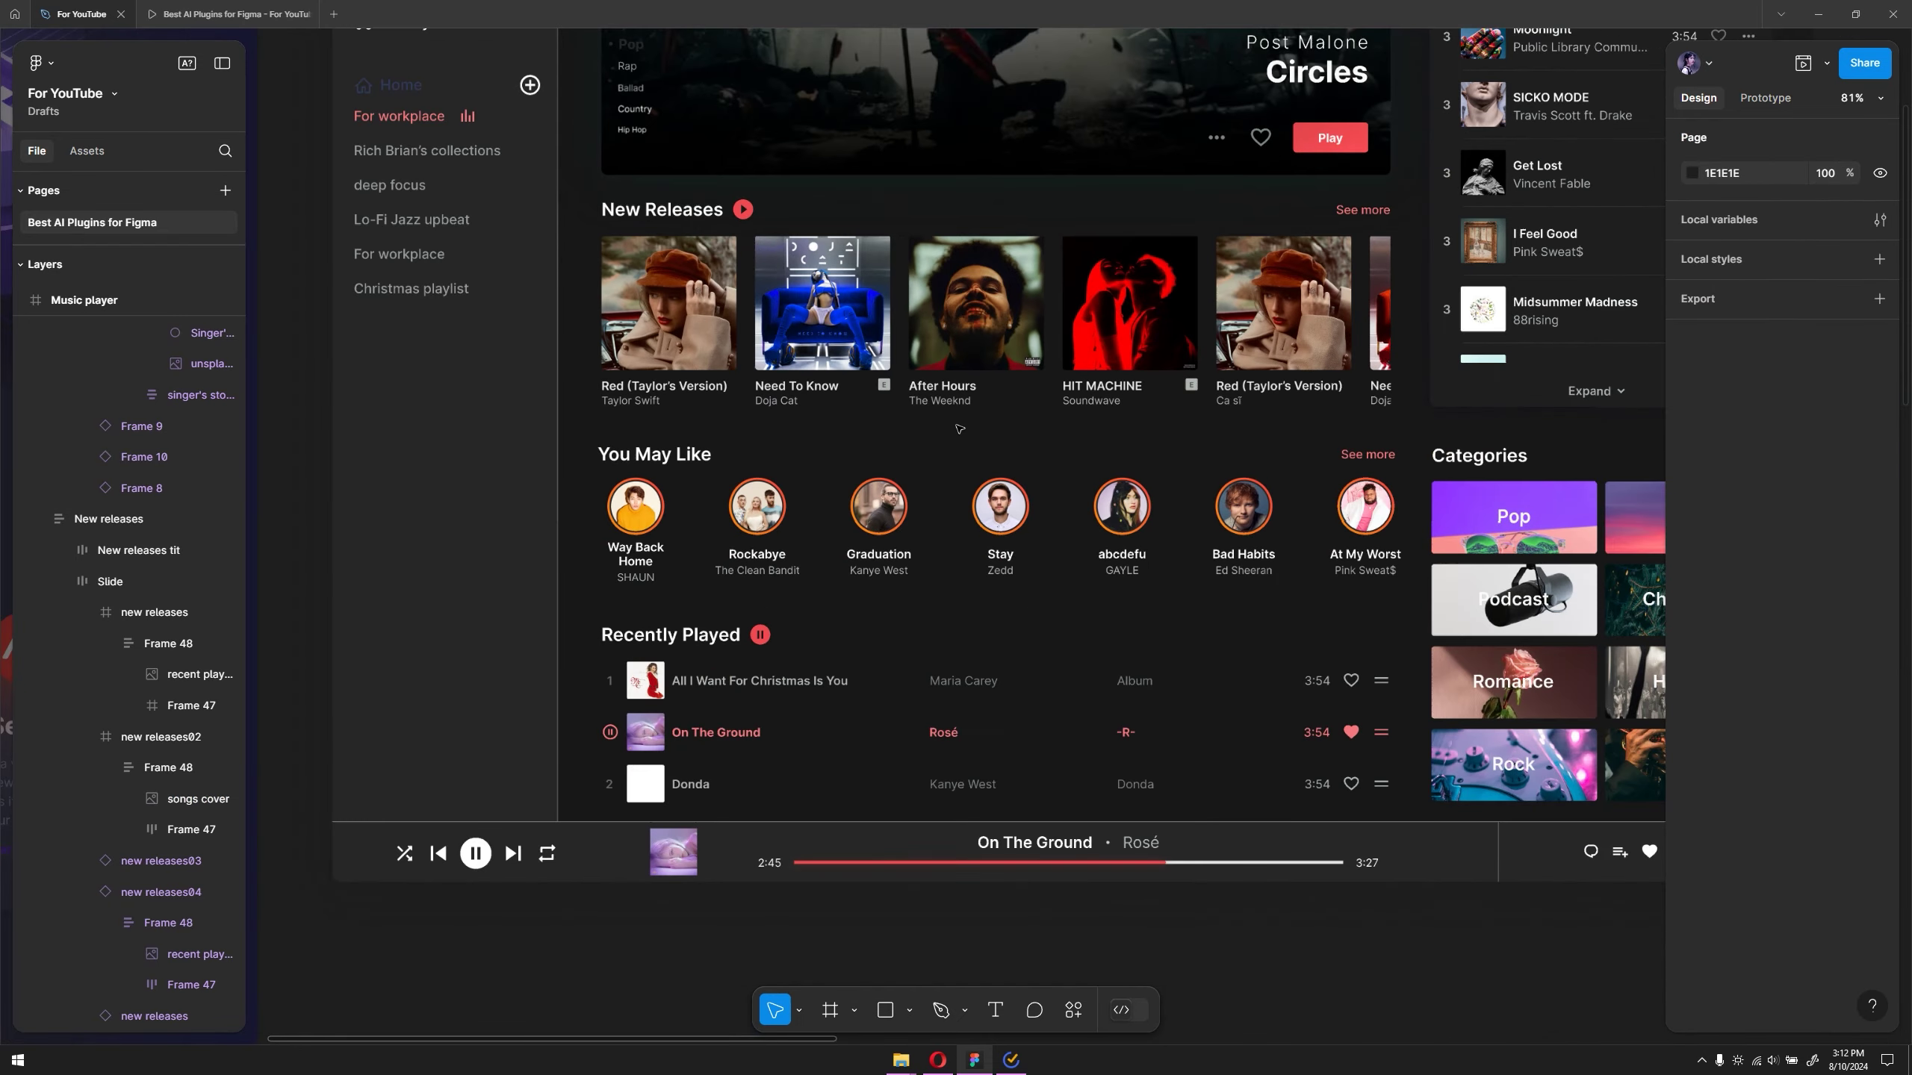
# Delete the bitcoin symbol from the orange circle on the Invest in crypto card.
pyautogui.scroll(3, 959, 429)
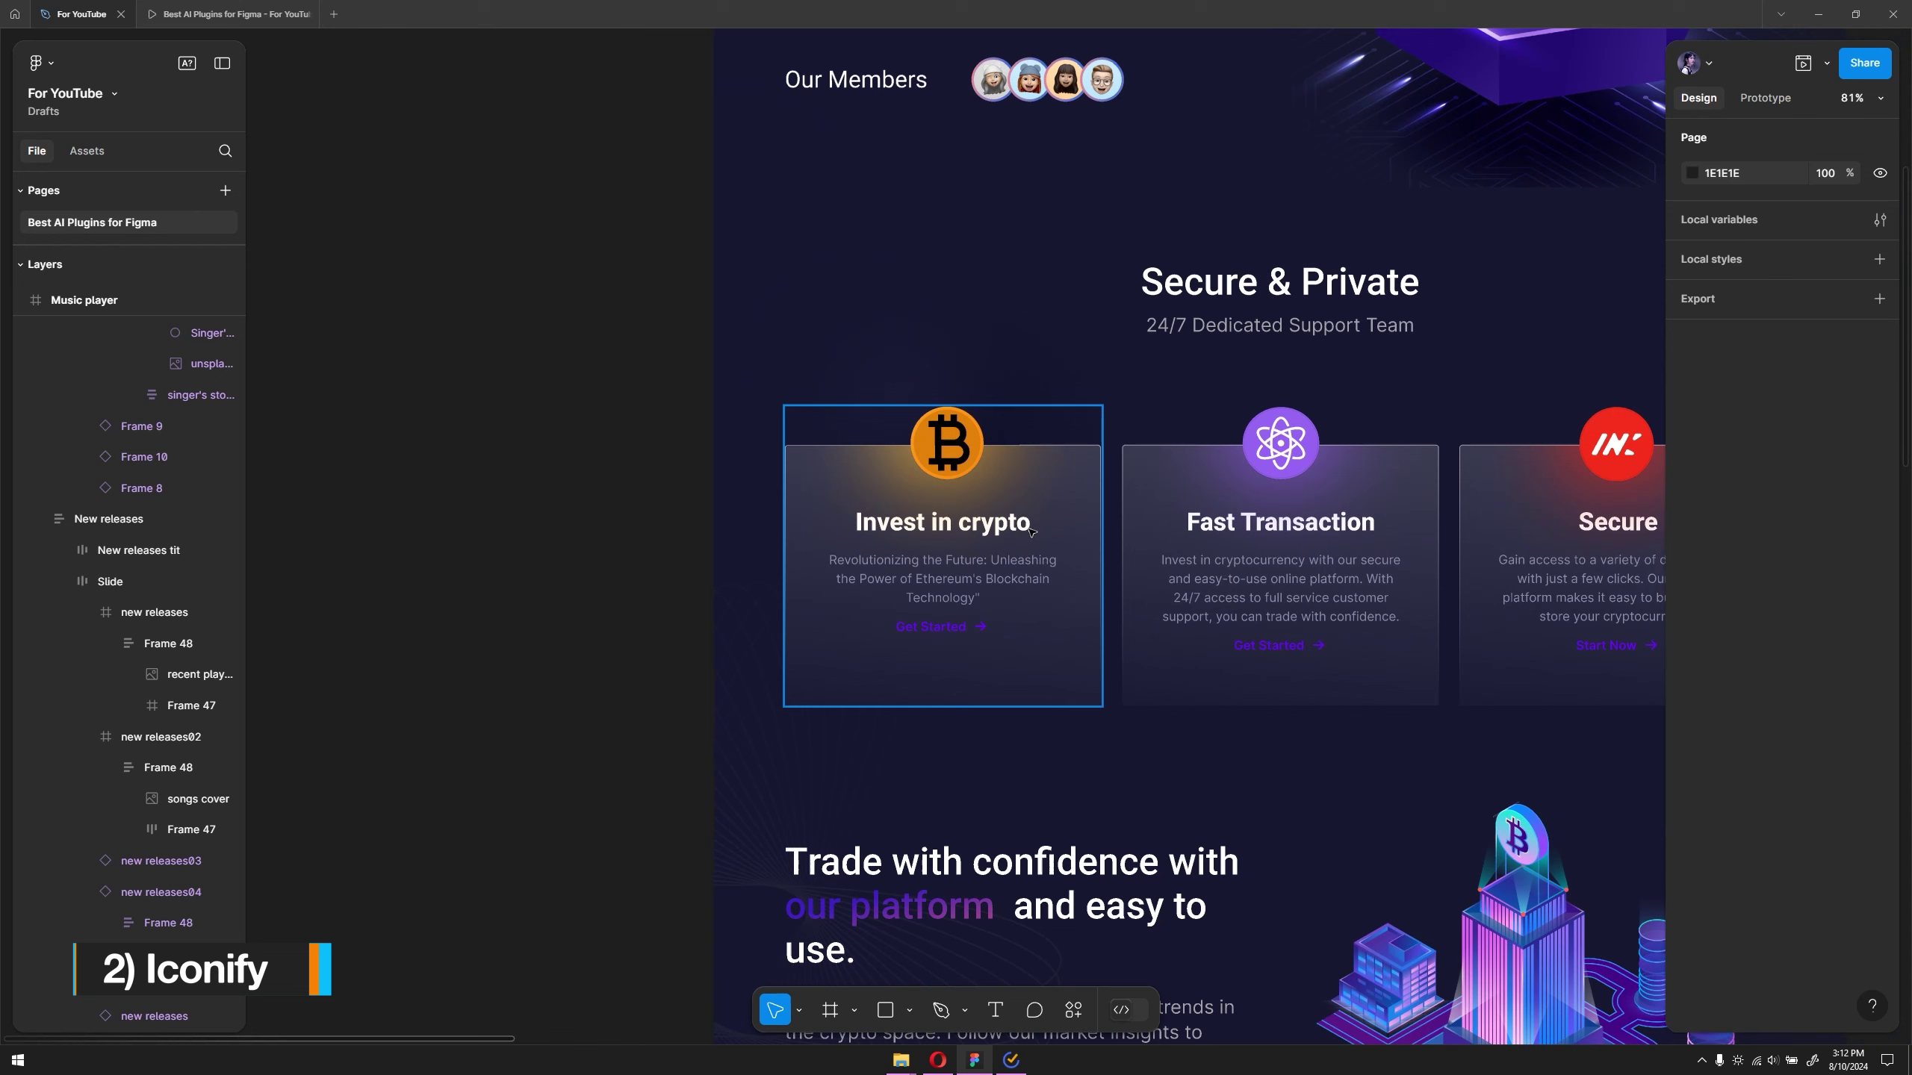
pyautogui.scroll(2, 947, 427)
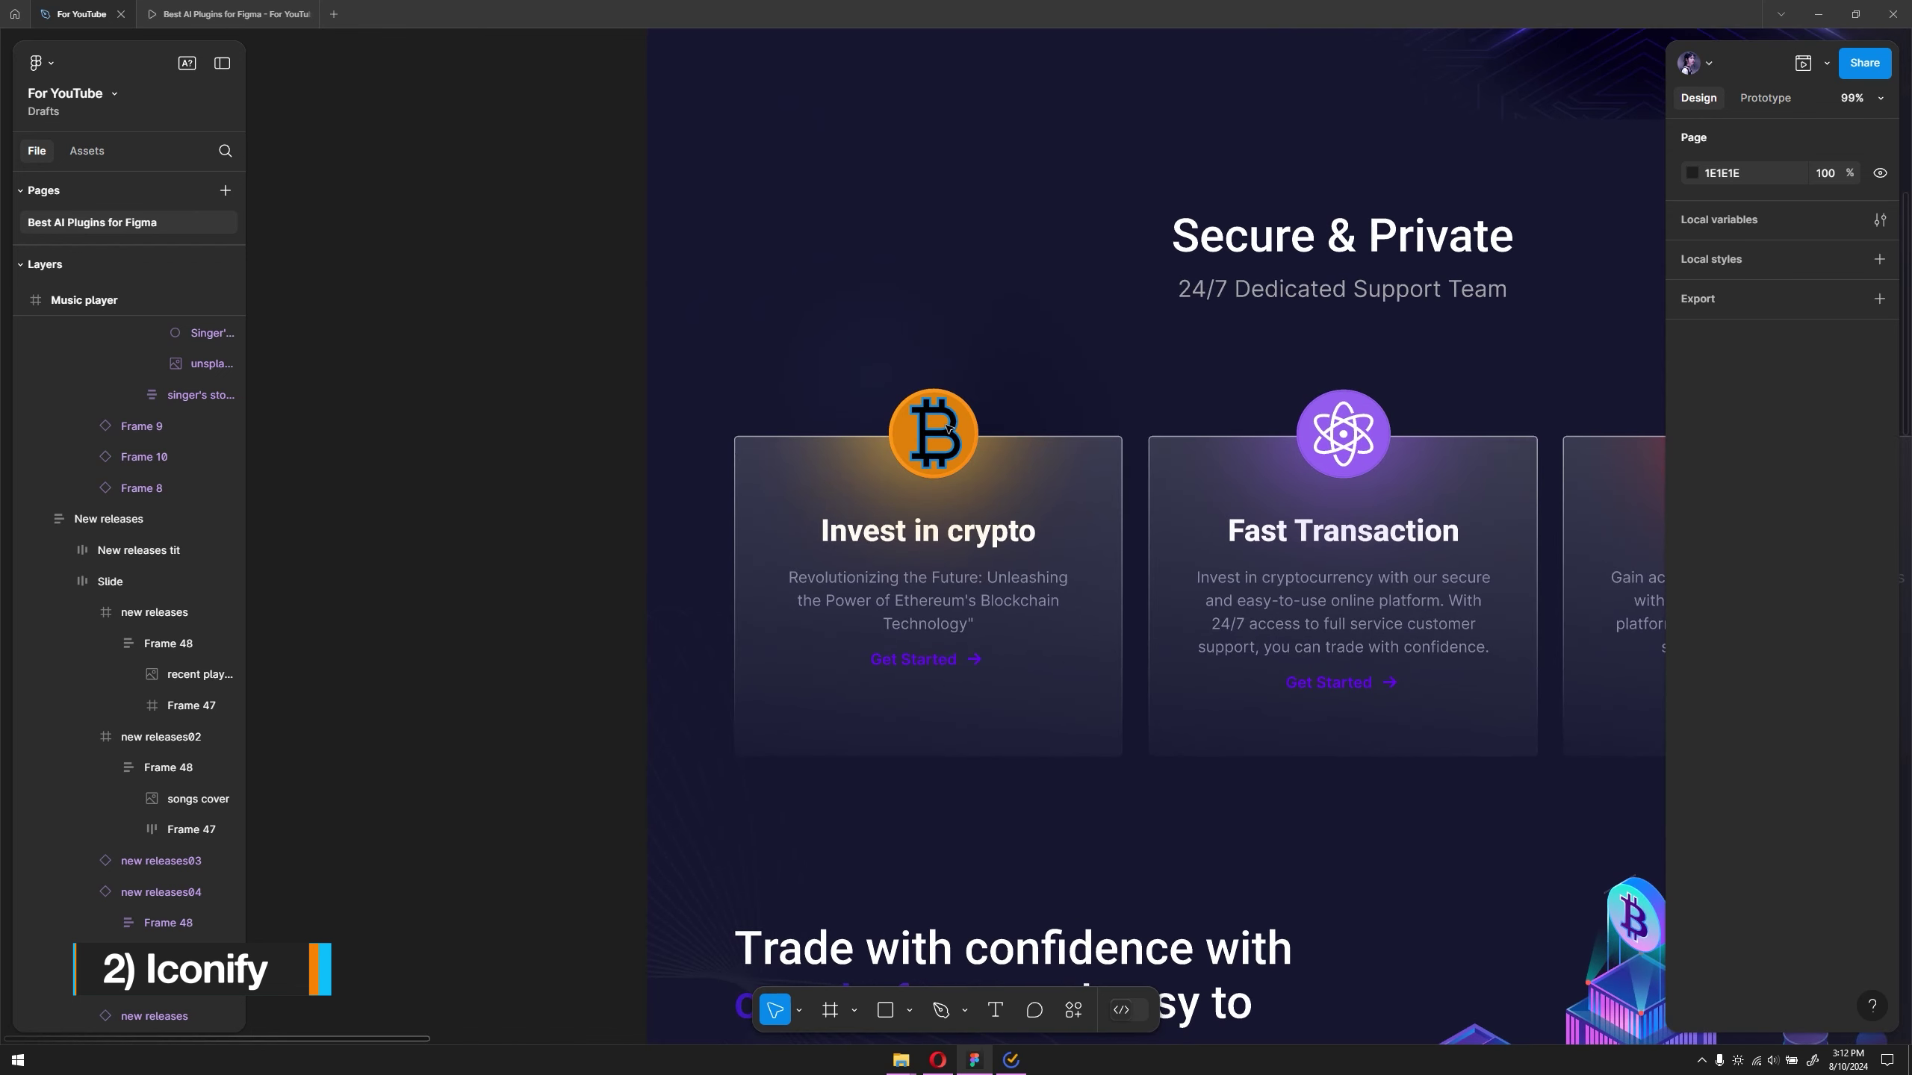
pyautogui.keyDown('ctrl'); pyautogui.click(947, 427); pyautogui.keyUp('ctrl')
pyautogui.press('Delete')
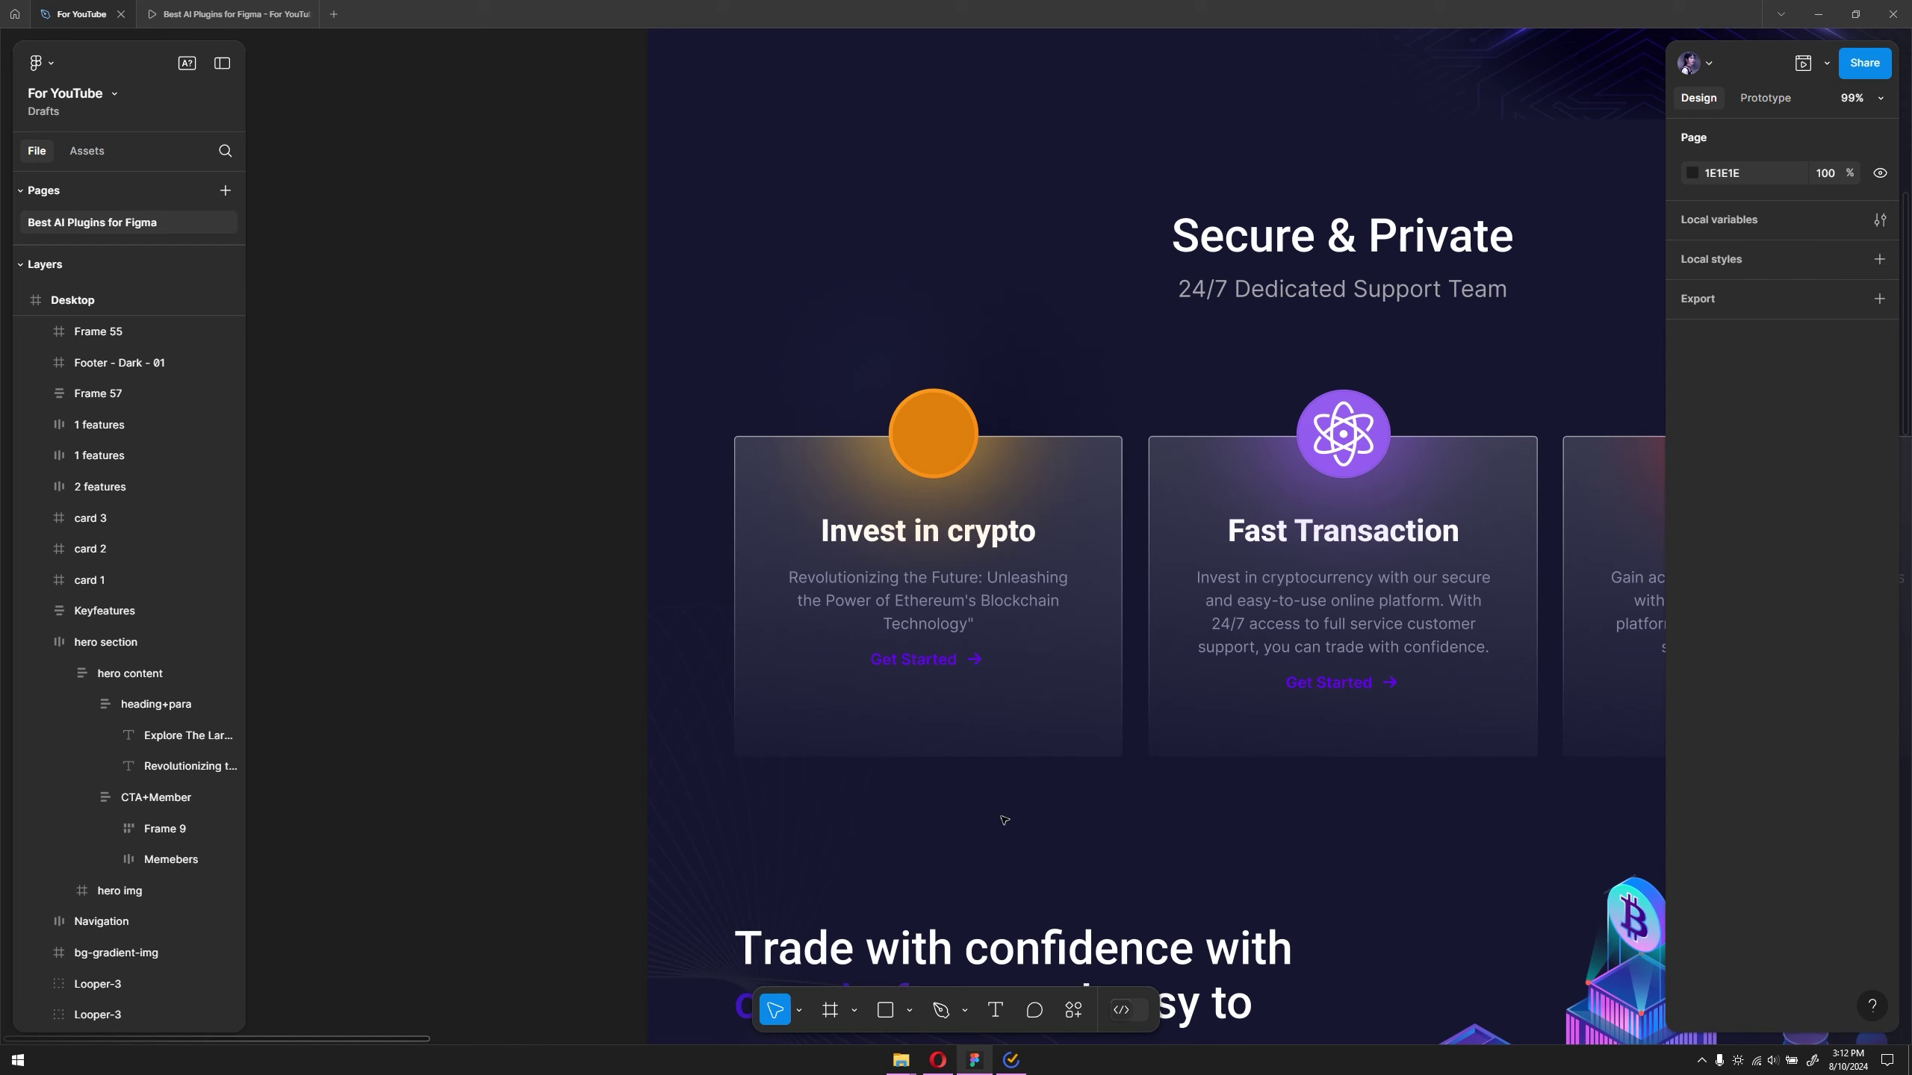
# Run the Iconify plugin and search its icons for bitcoin.
pyautogui.click(1074, 1010)
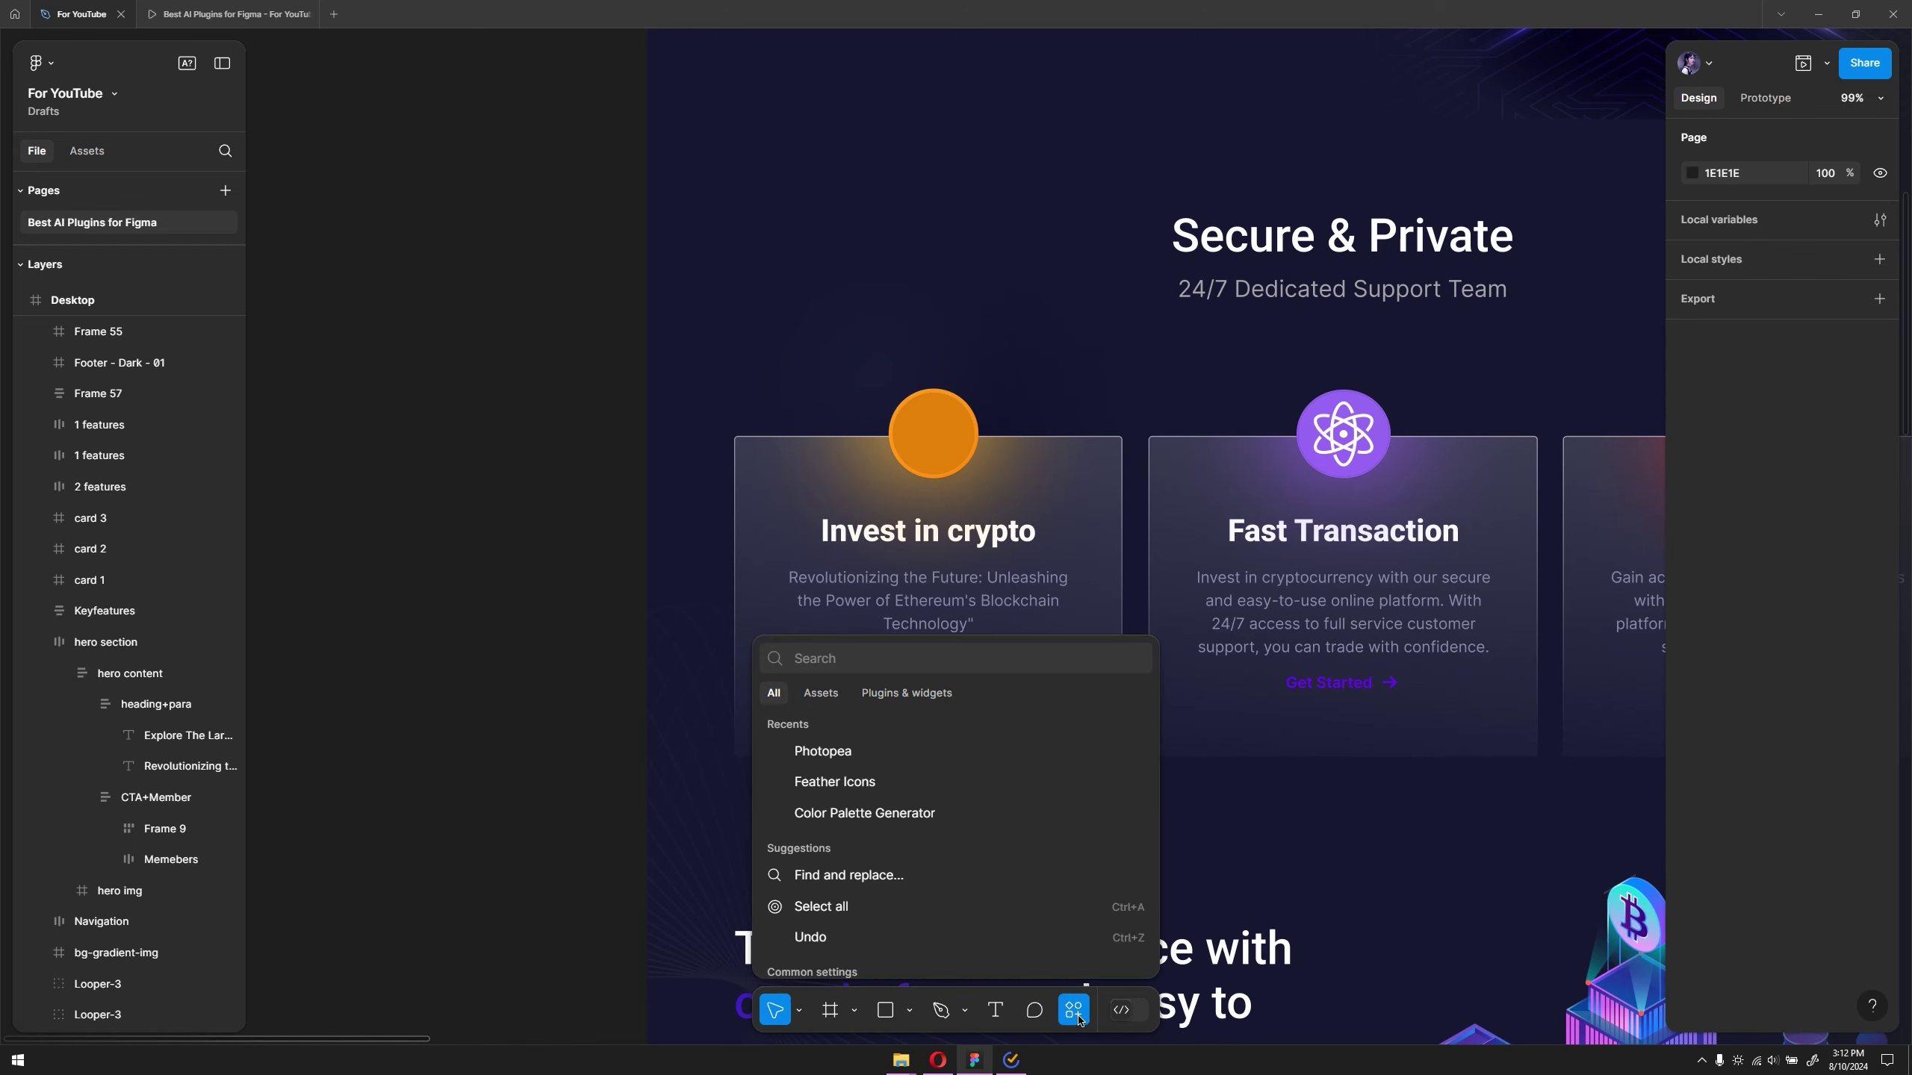
pyautogui.click(899, 693)
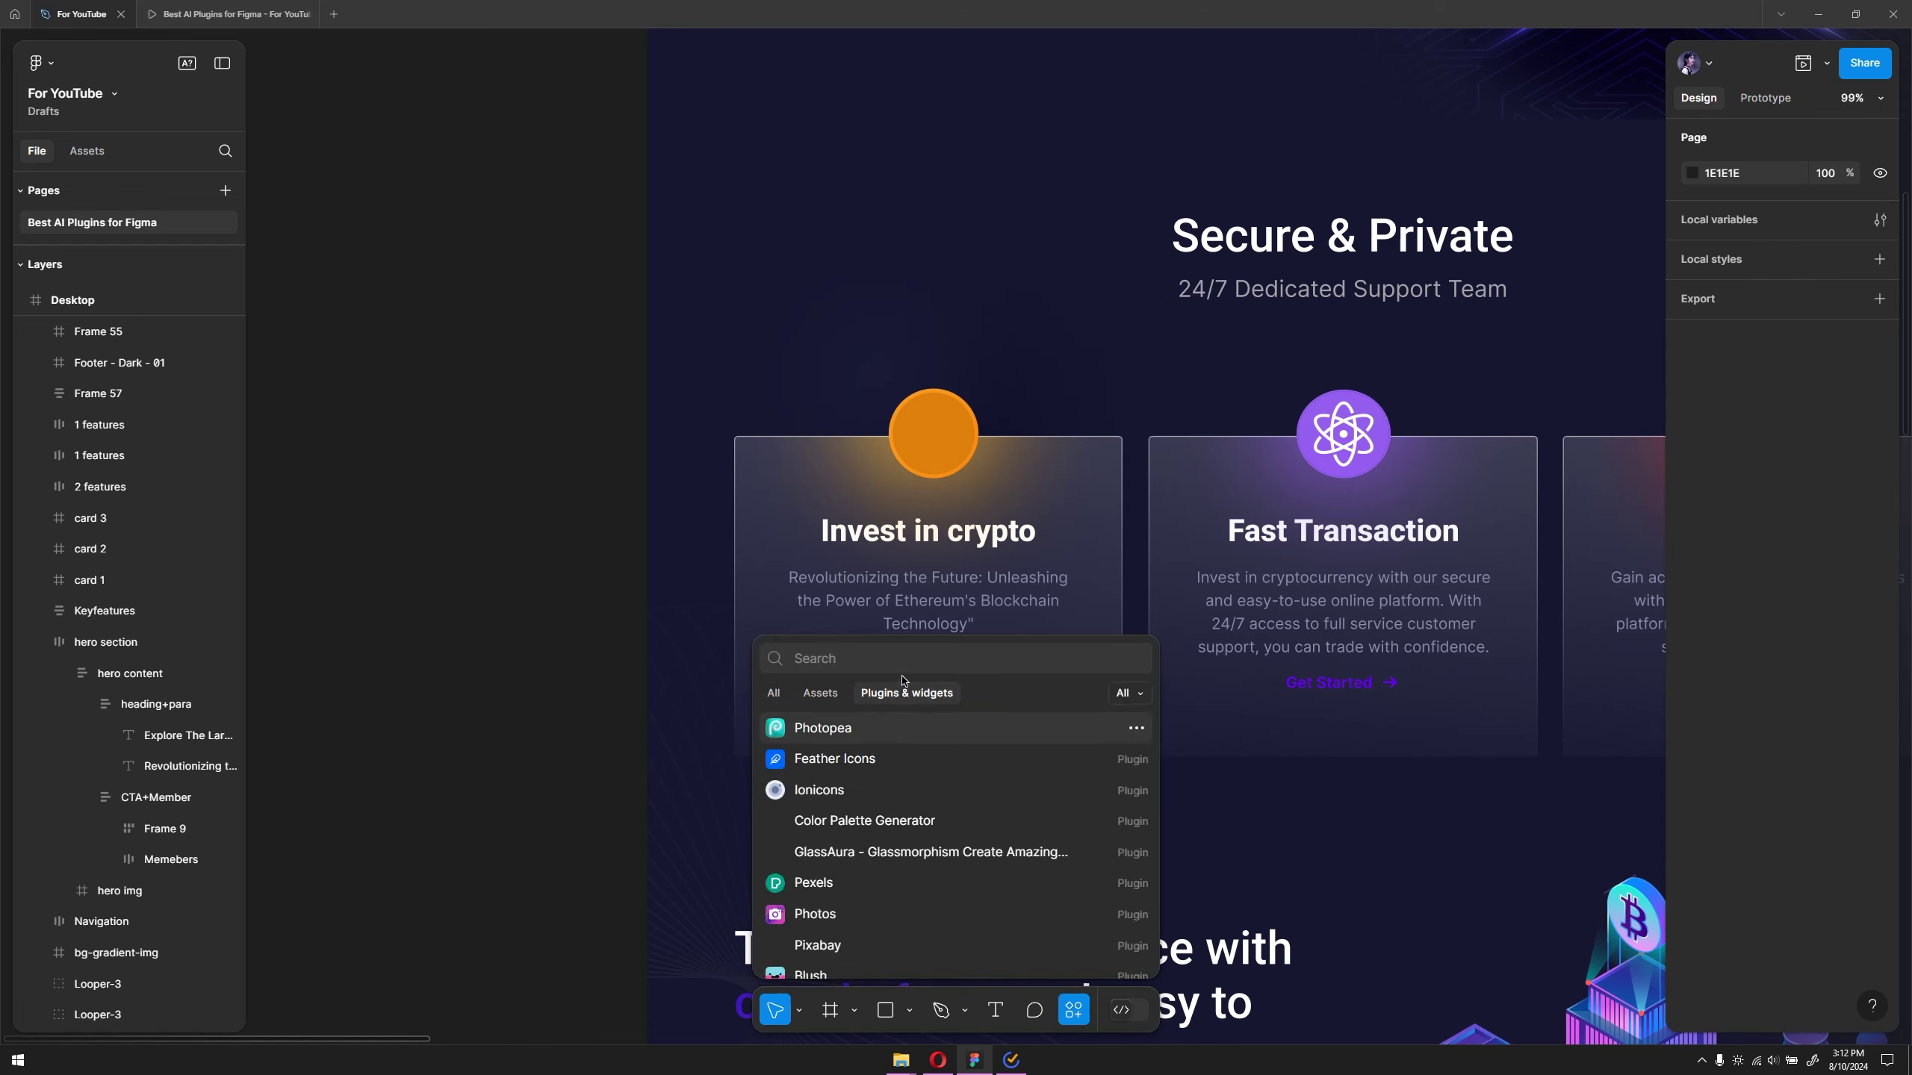
pyautogui.write('iconify')
pyautogui.press('Return')
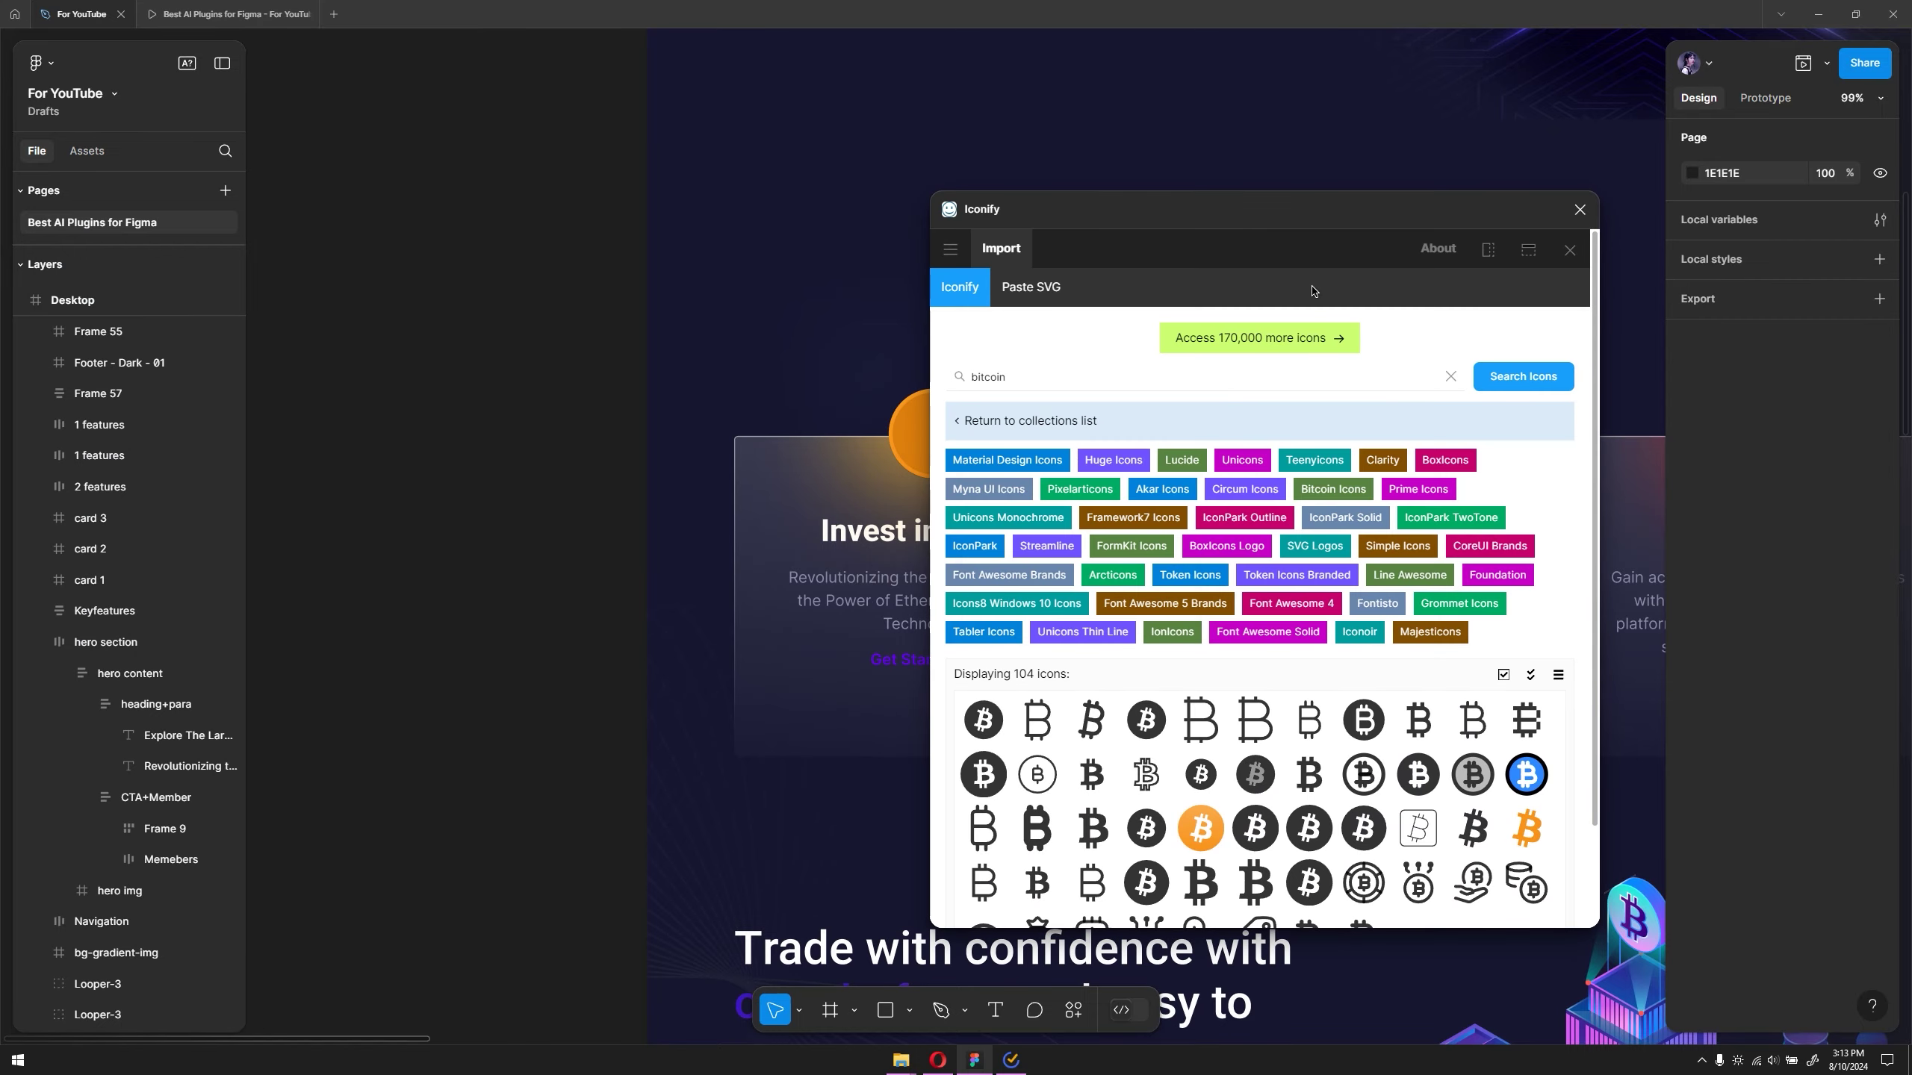
# Import the Huge Icons outline bitcoin icon into the orange circle of the Invest in crypto card.
pyautogui.hotkey('shift', '1')
pyautogui.scroll(3, 591, 416)
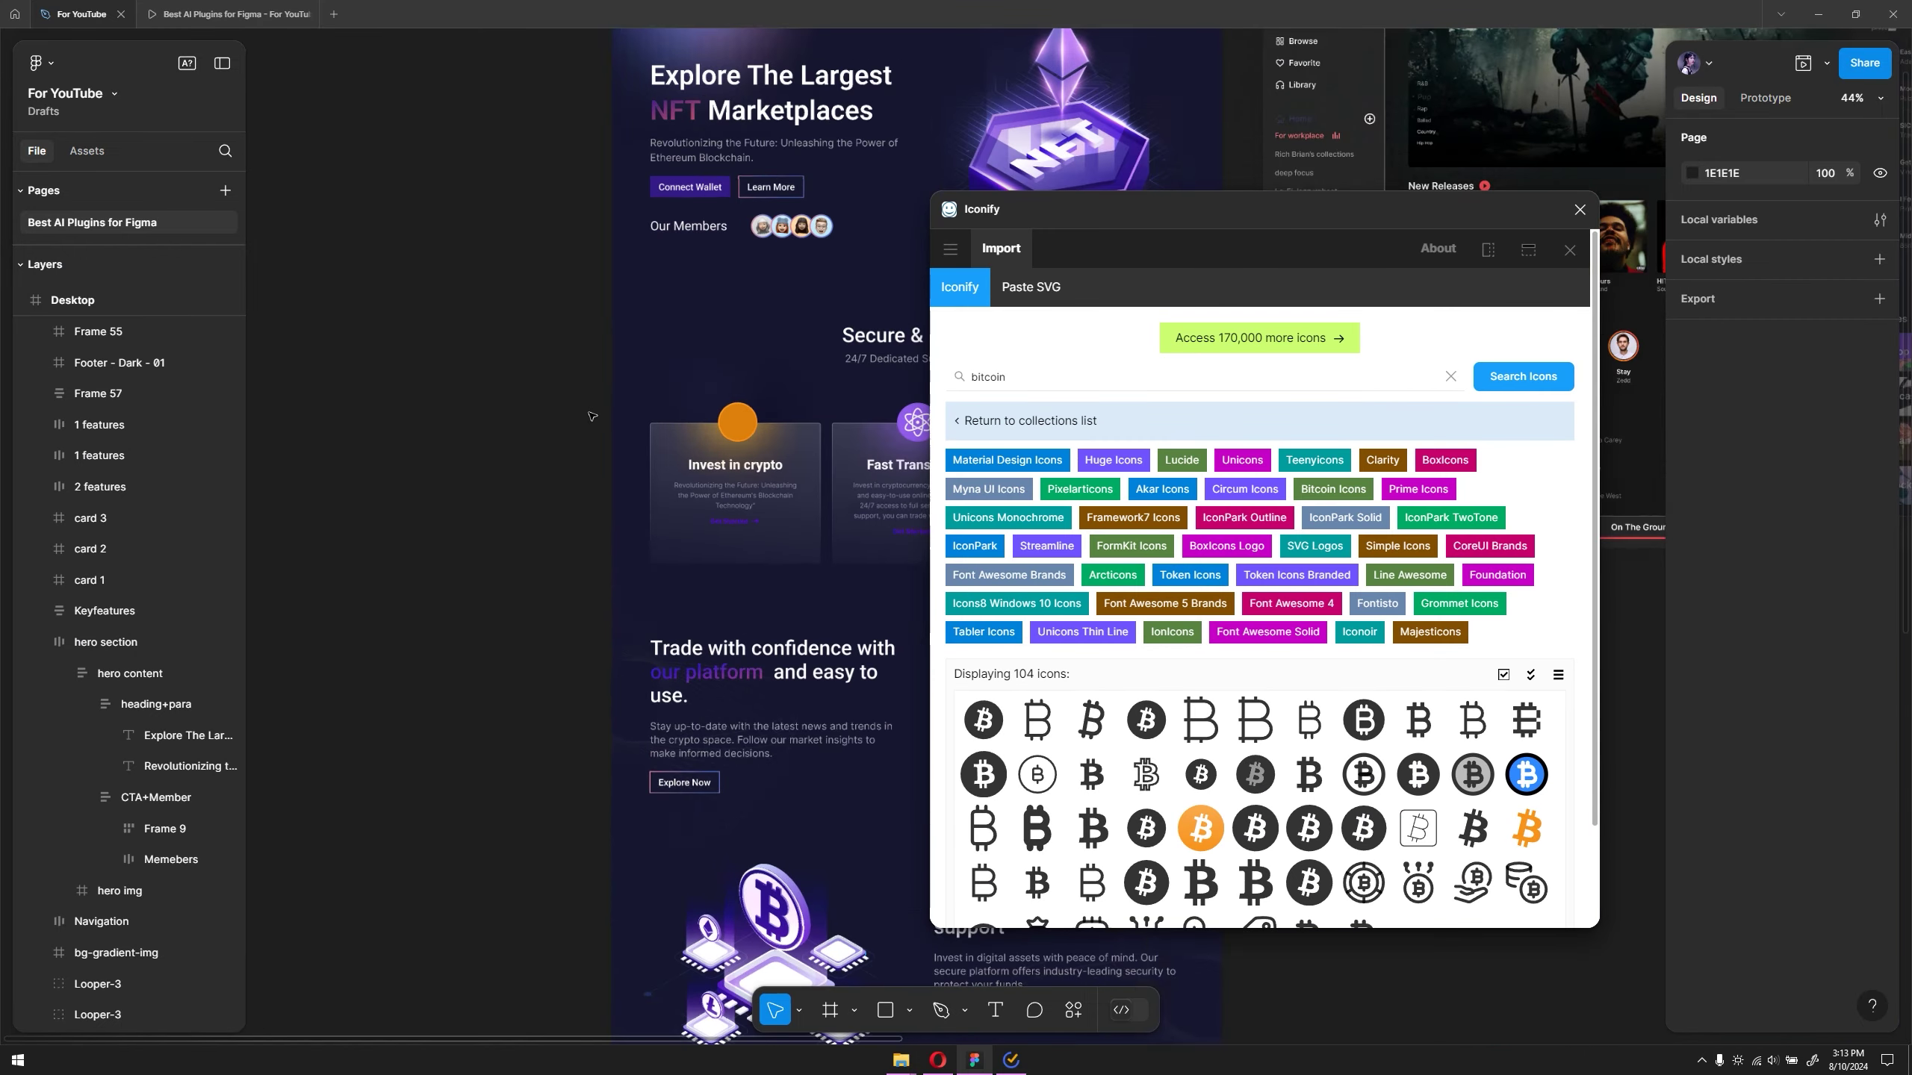
pyautogui.hotkey('shift', '1')
pyautogui.scroll(3, 884, 427)
pyautogui.keyDown('ctrl'); pyautogui.click(666, 466); pyautogui.keyUp('ctrl')
pyautogui.doubleClick(1008, 376)
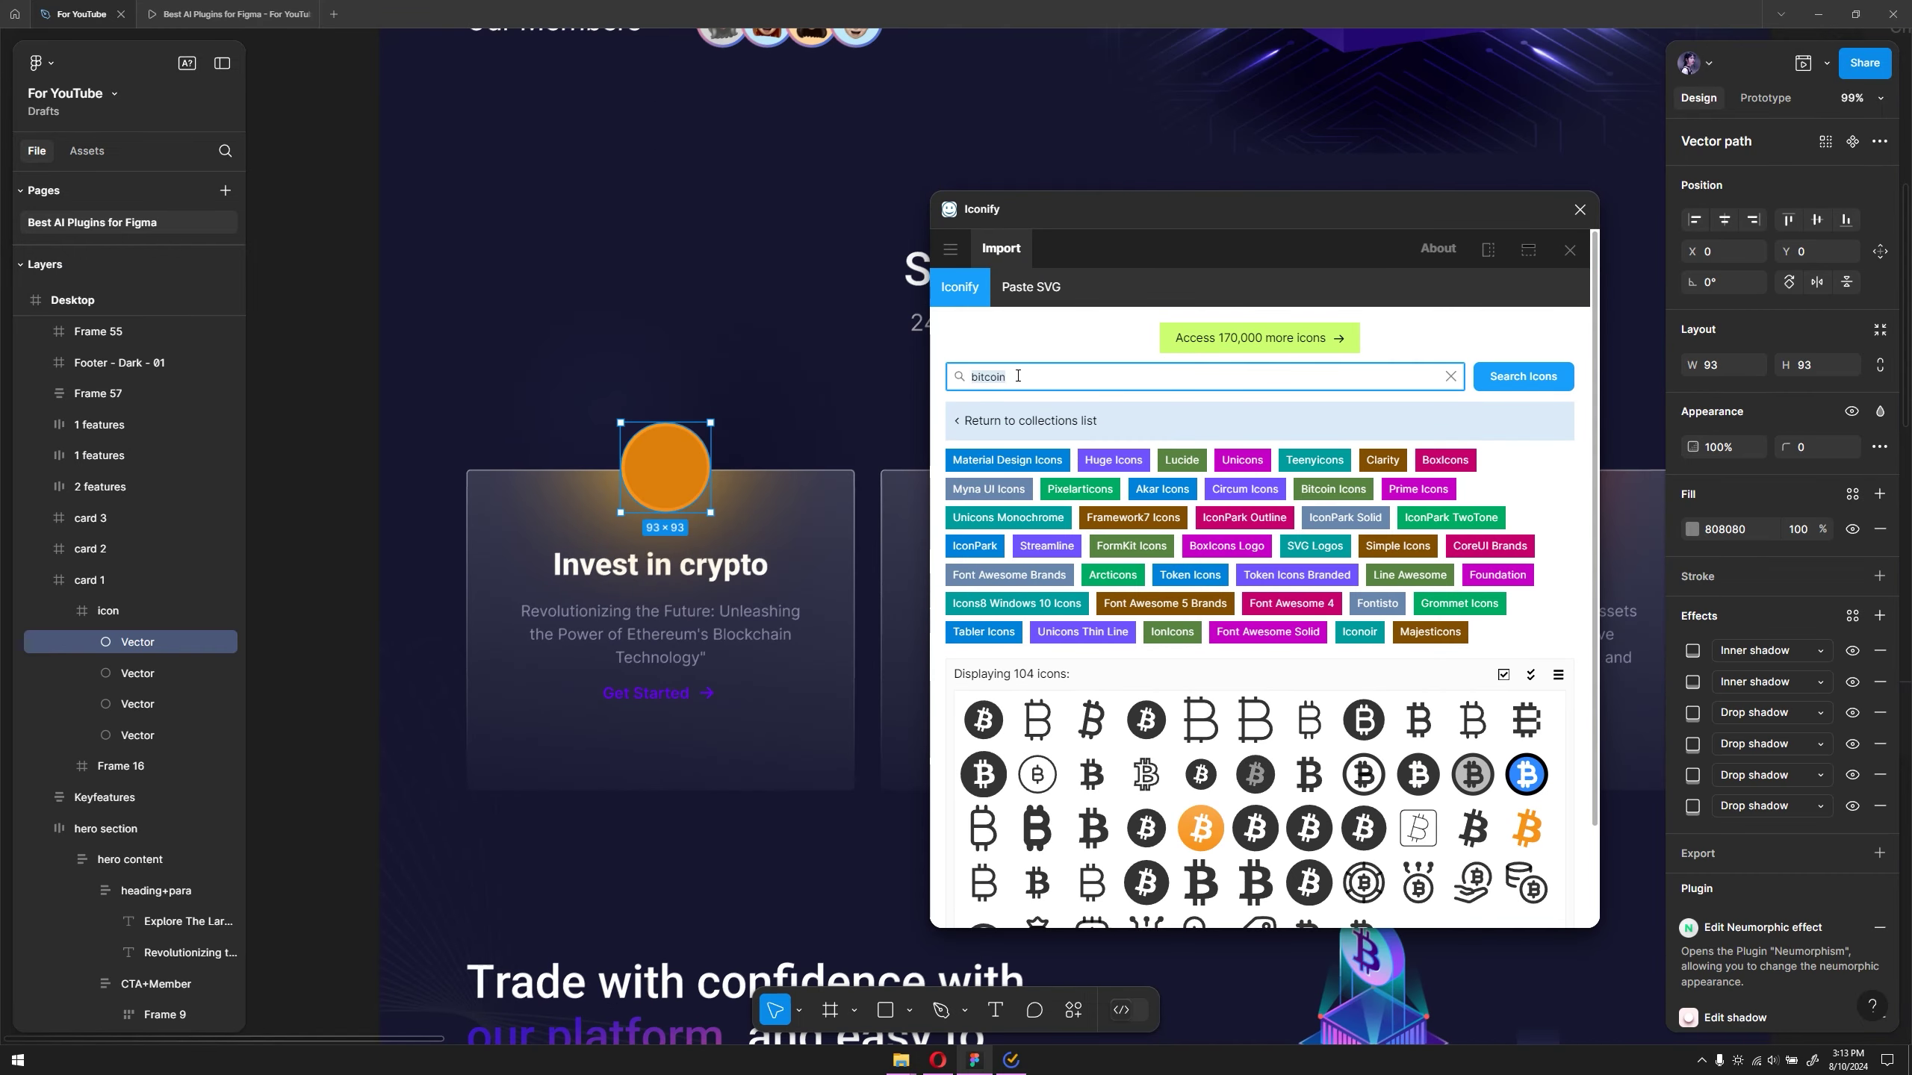
pyautogui.click(1038, 719)
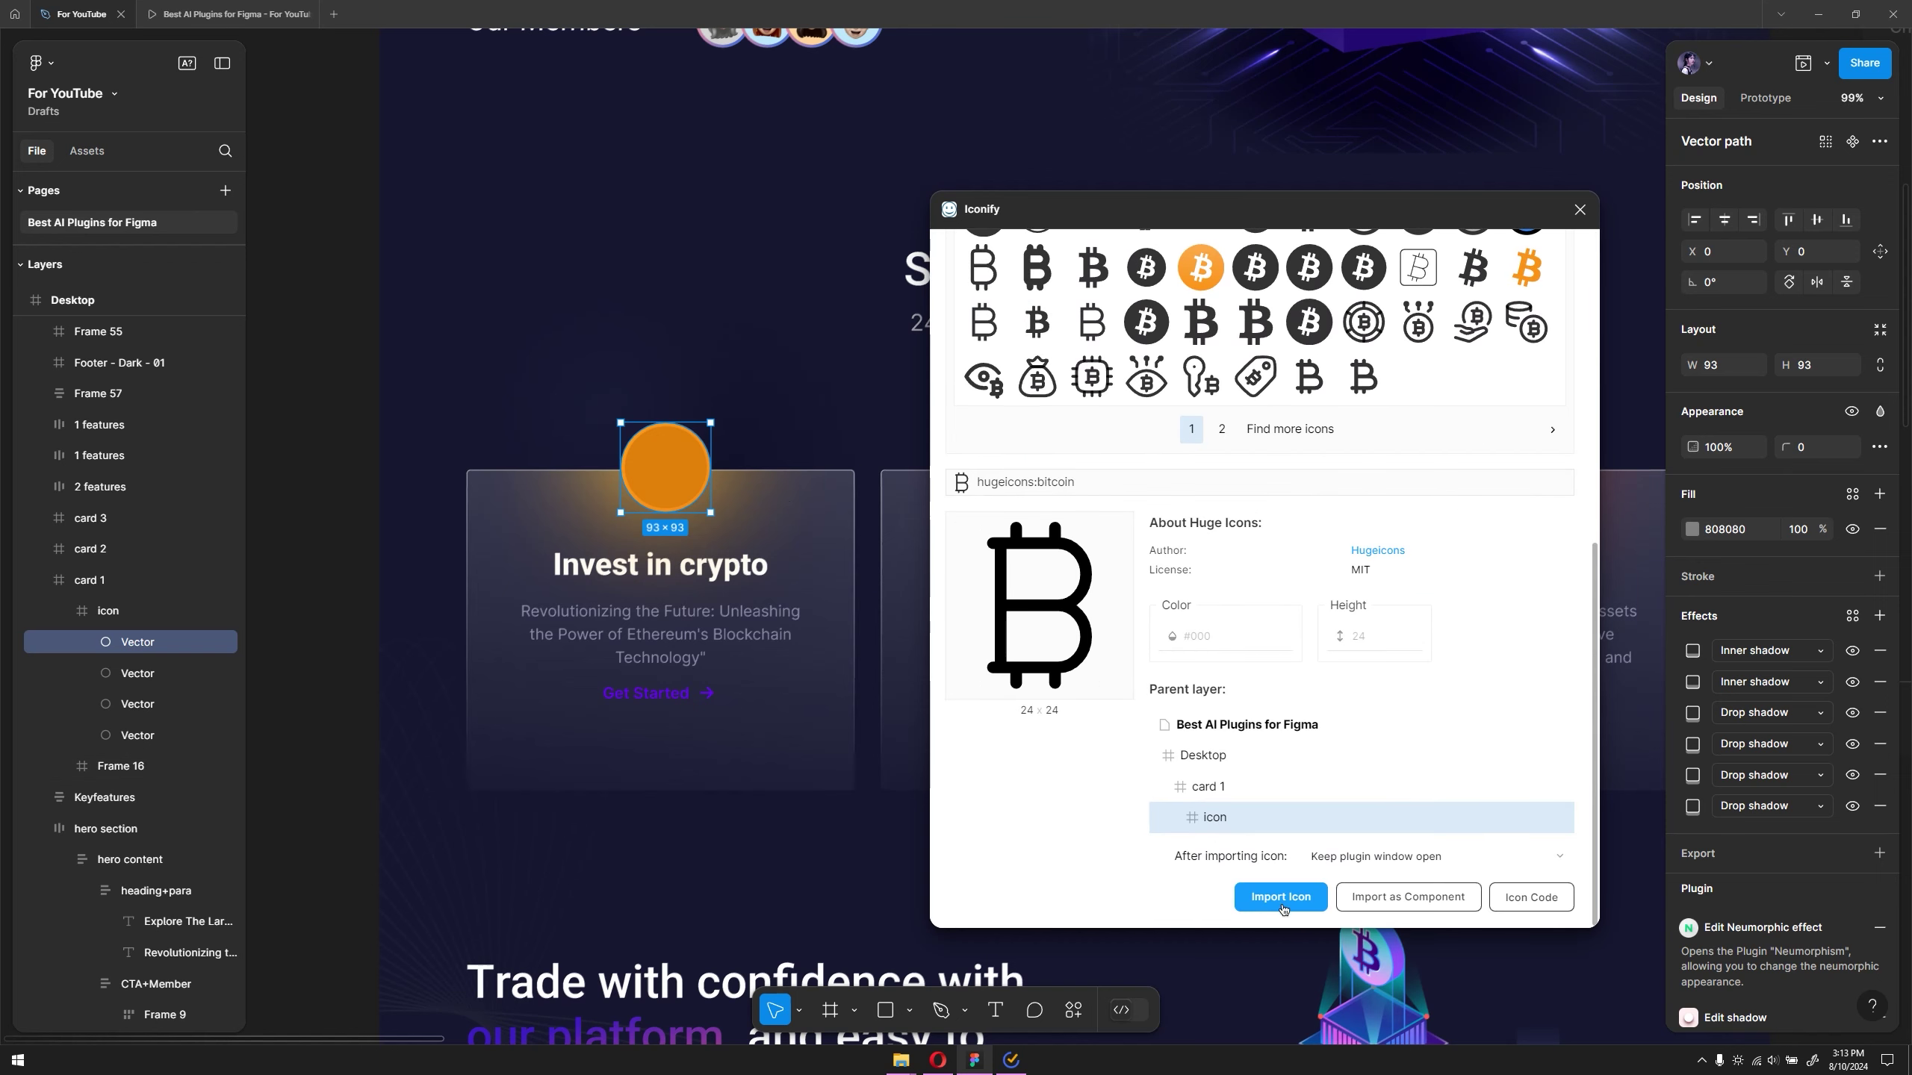
pyautogui.click(1280, 896)
# Enlarge the imported bitcoin icon to 44 × 44.
pyautogui.scroll(2, 648, 458)
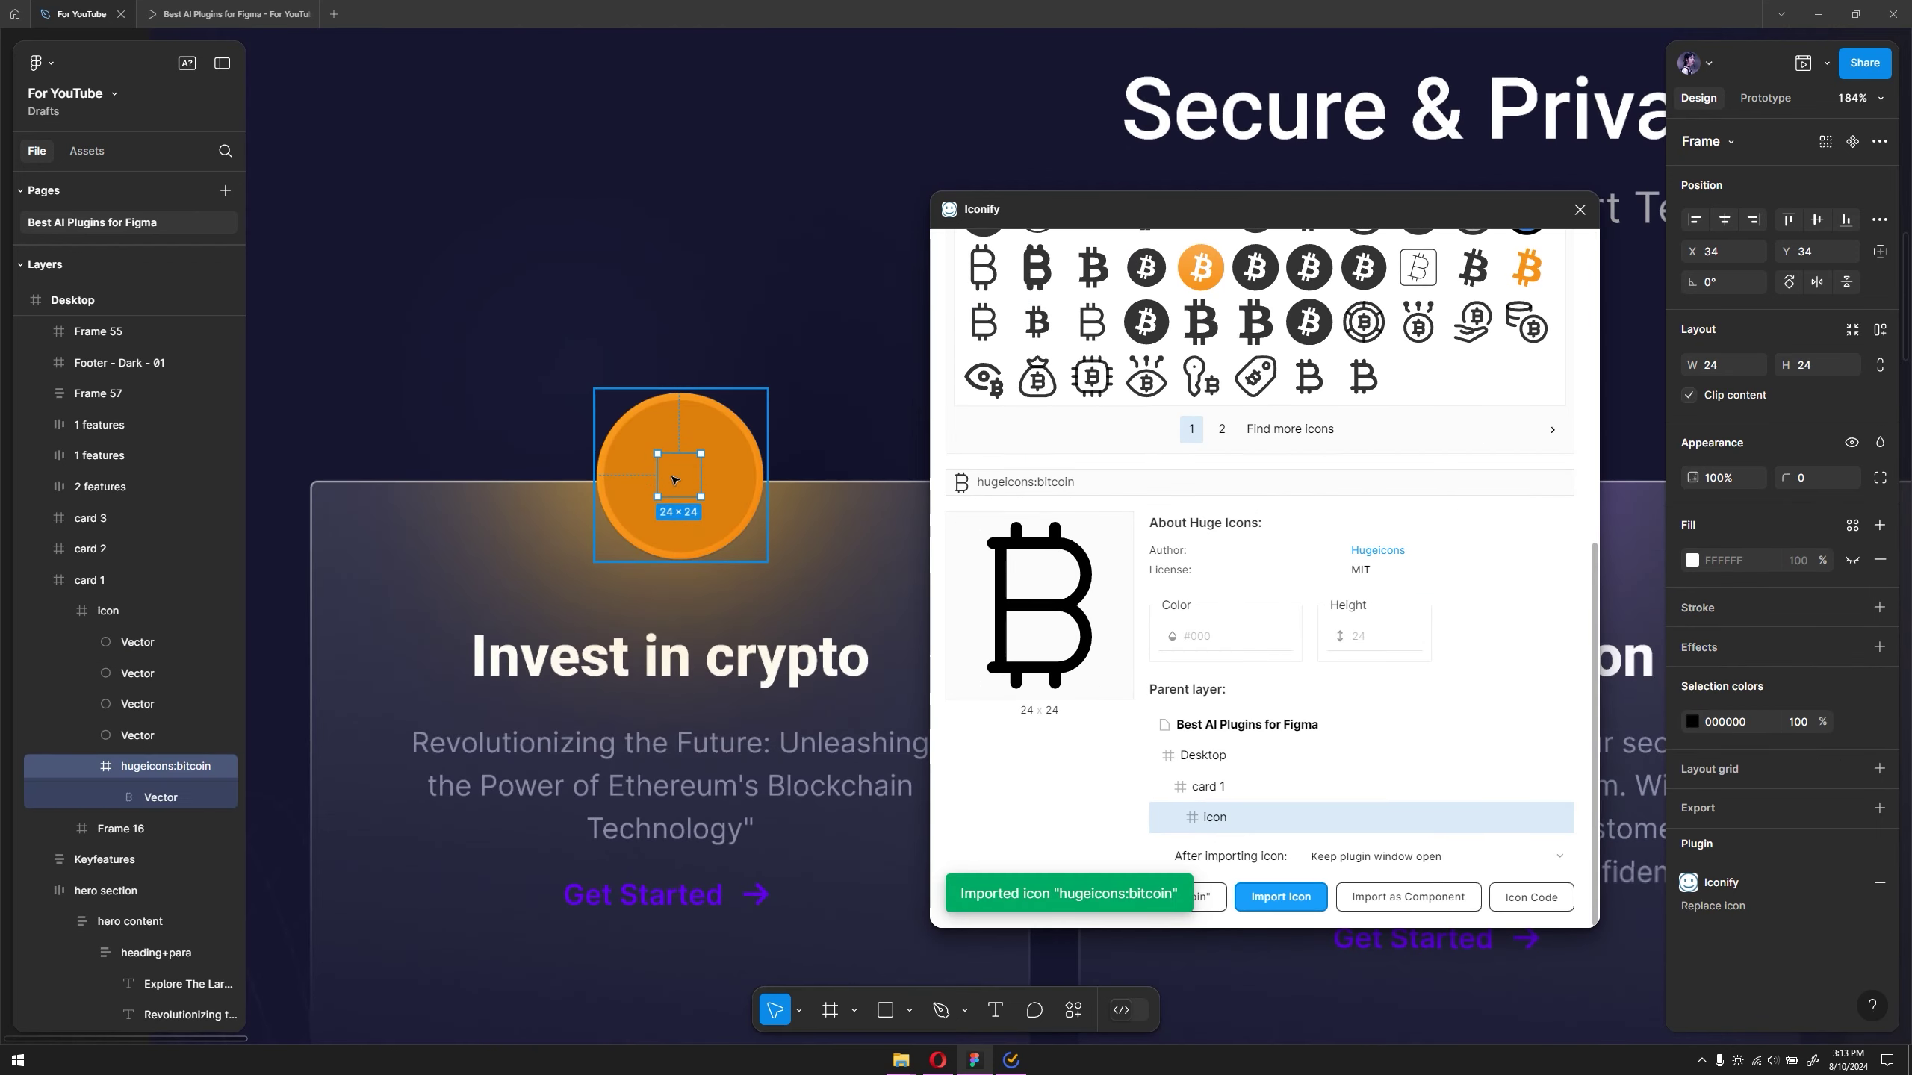
pyautogui.scroll(-4, 655, 463)
pyautogui.scroll(5, 648, 472)
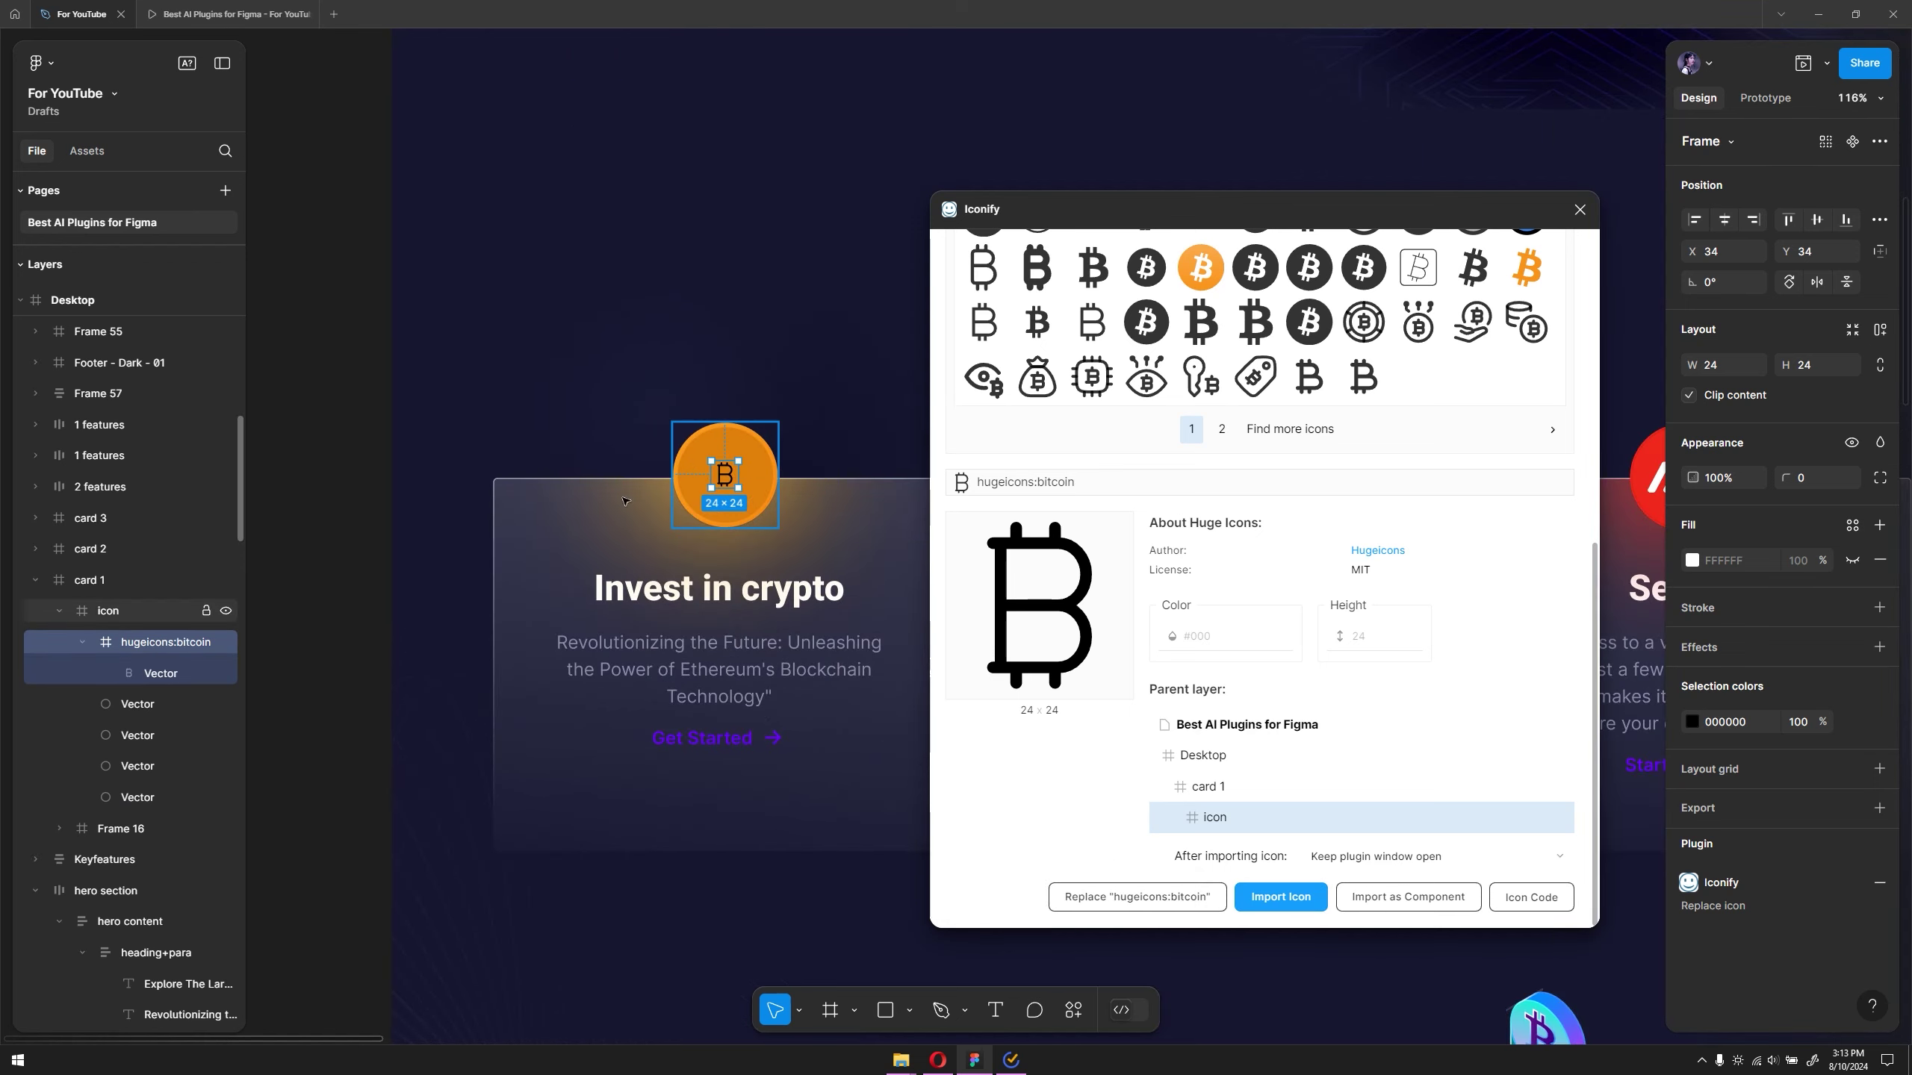
pyautogui.moveTo(831, 487); pyautogui.dragTo(854, 512)
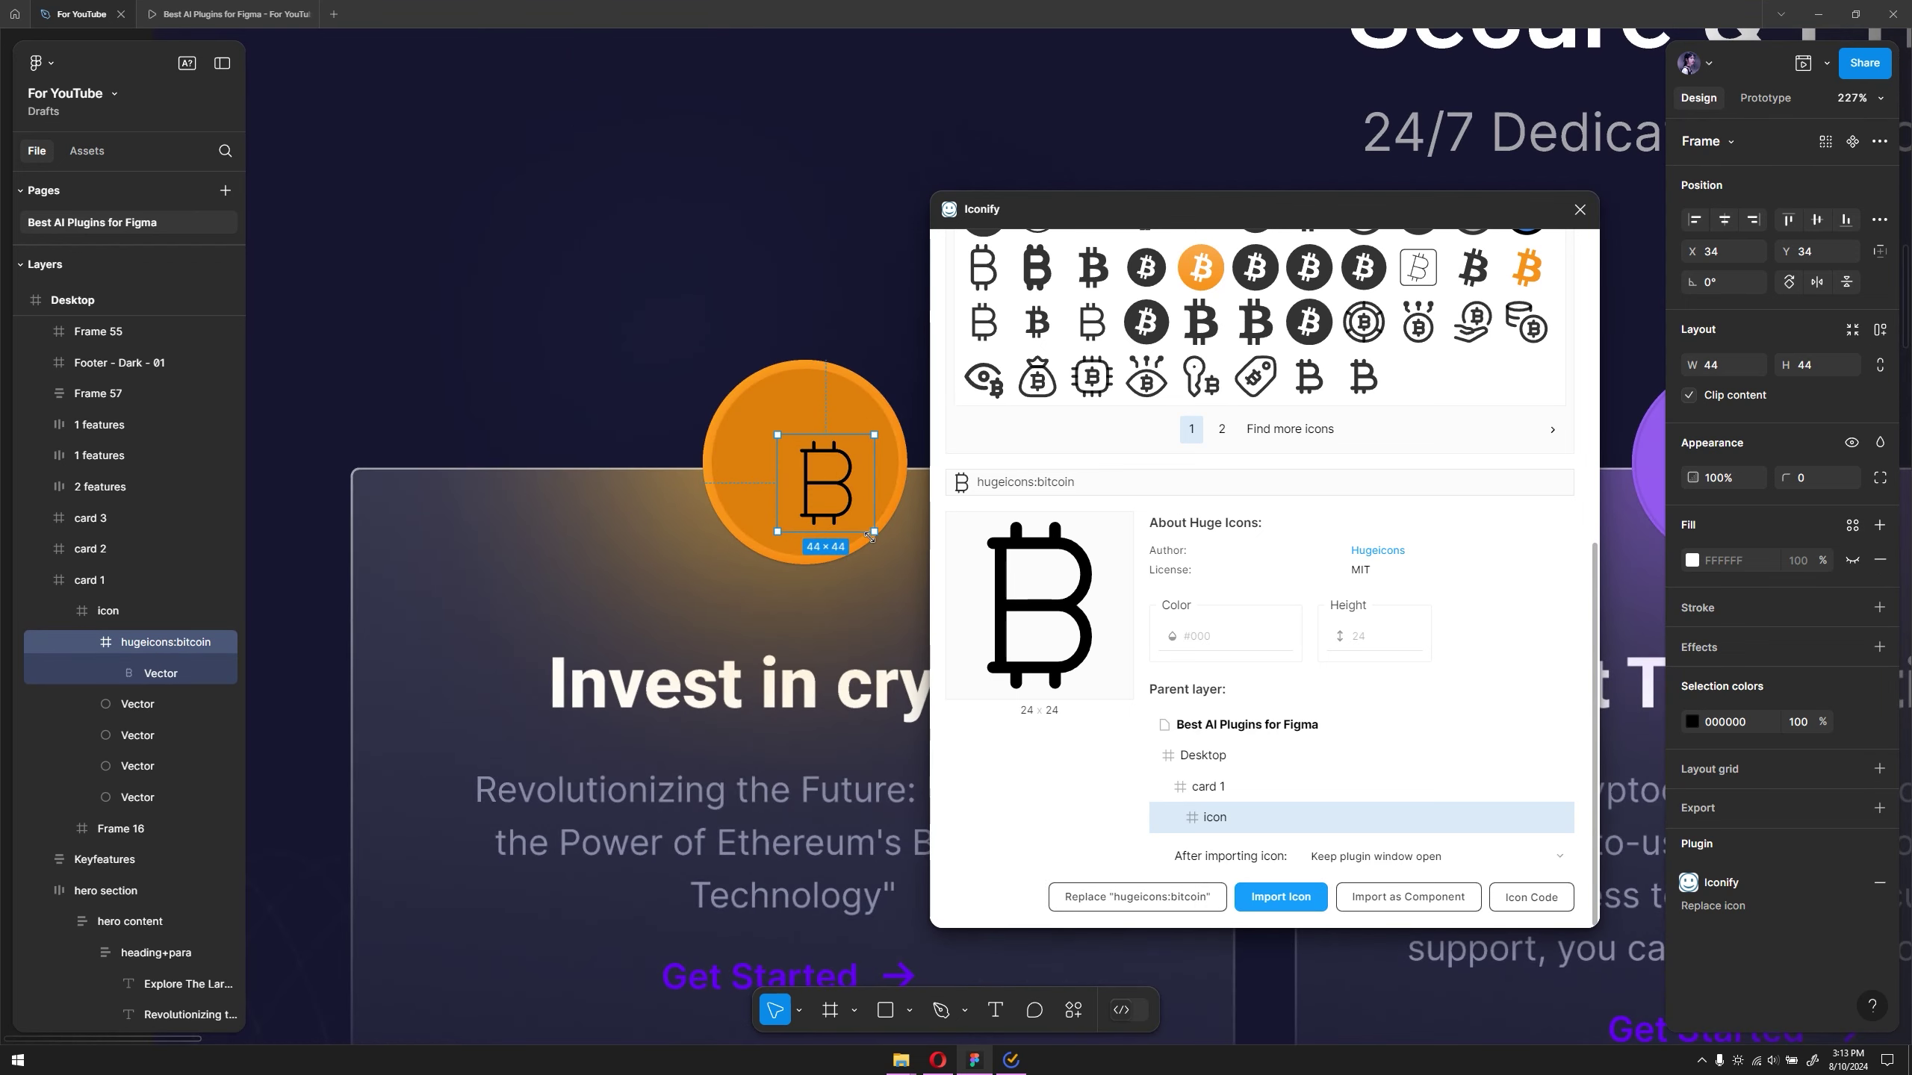
# Select the vector inside the bitcoin icon and set its stroke weight to 4.
pyautogui.doubleClick(836, 452)
pyautogui.scroll(-3, 852, 457)
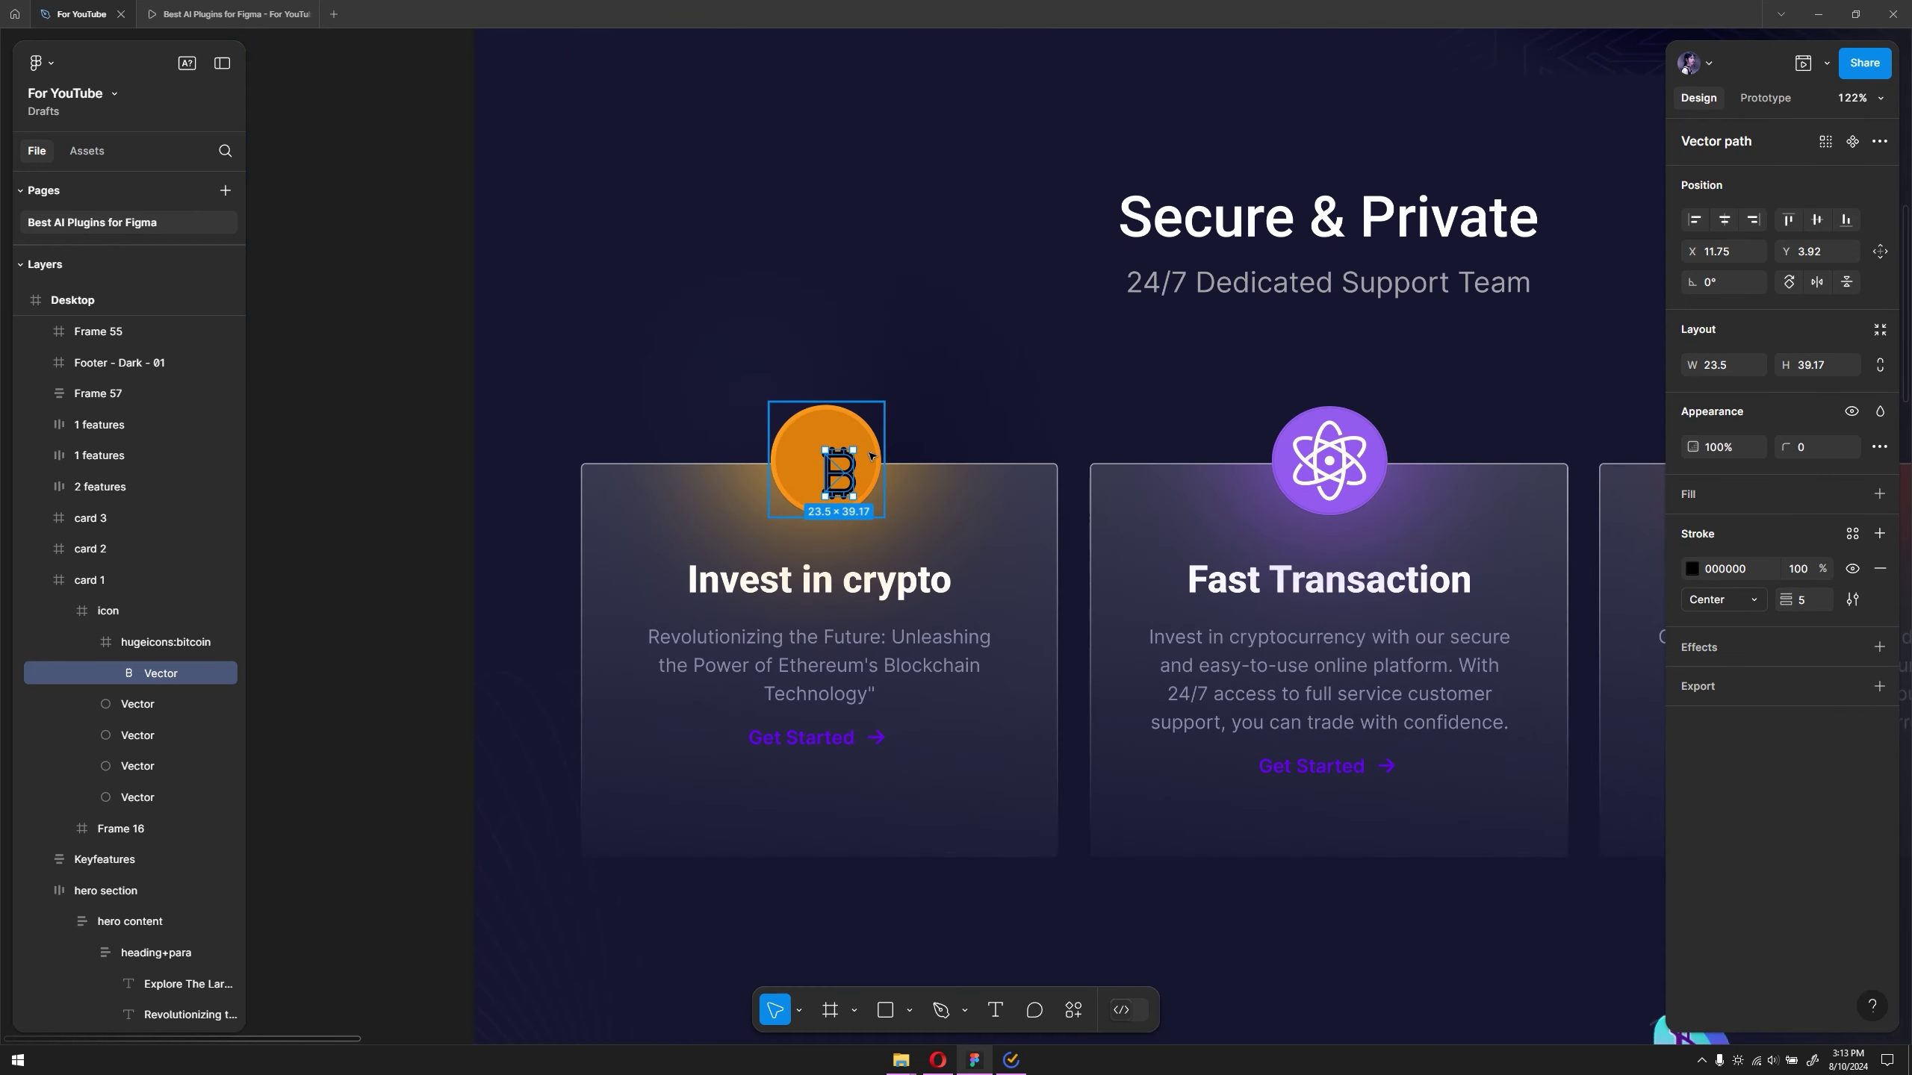
pyautogui.scroll(3, 858, 455)
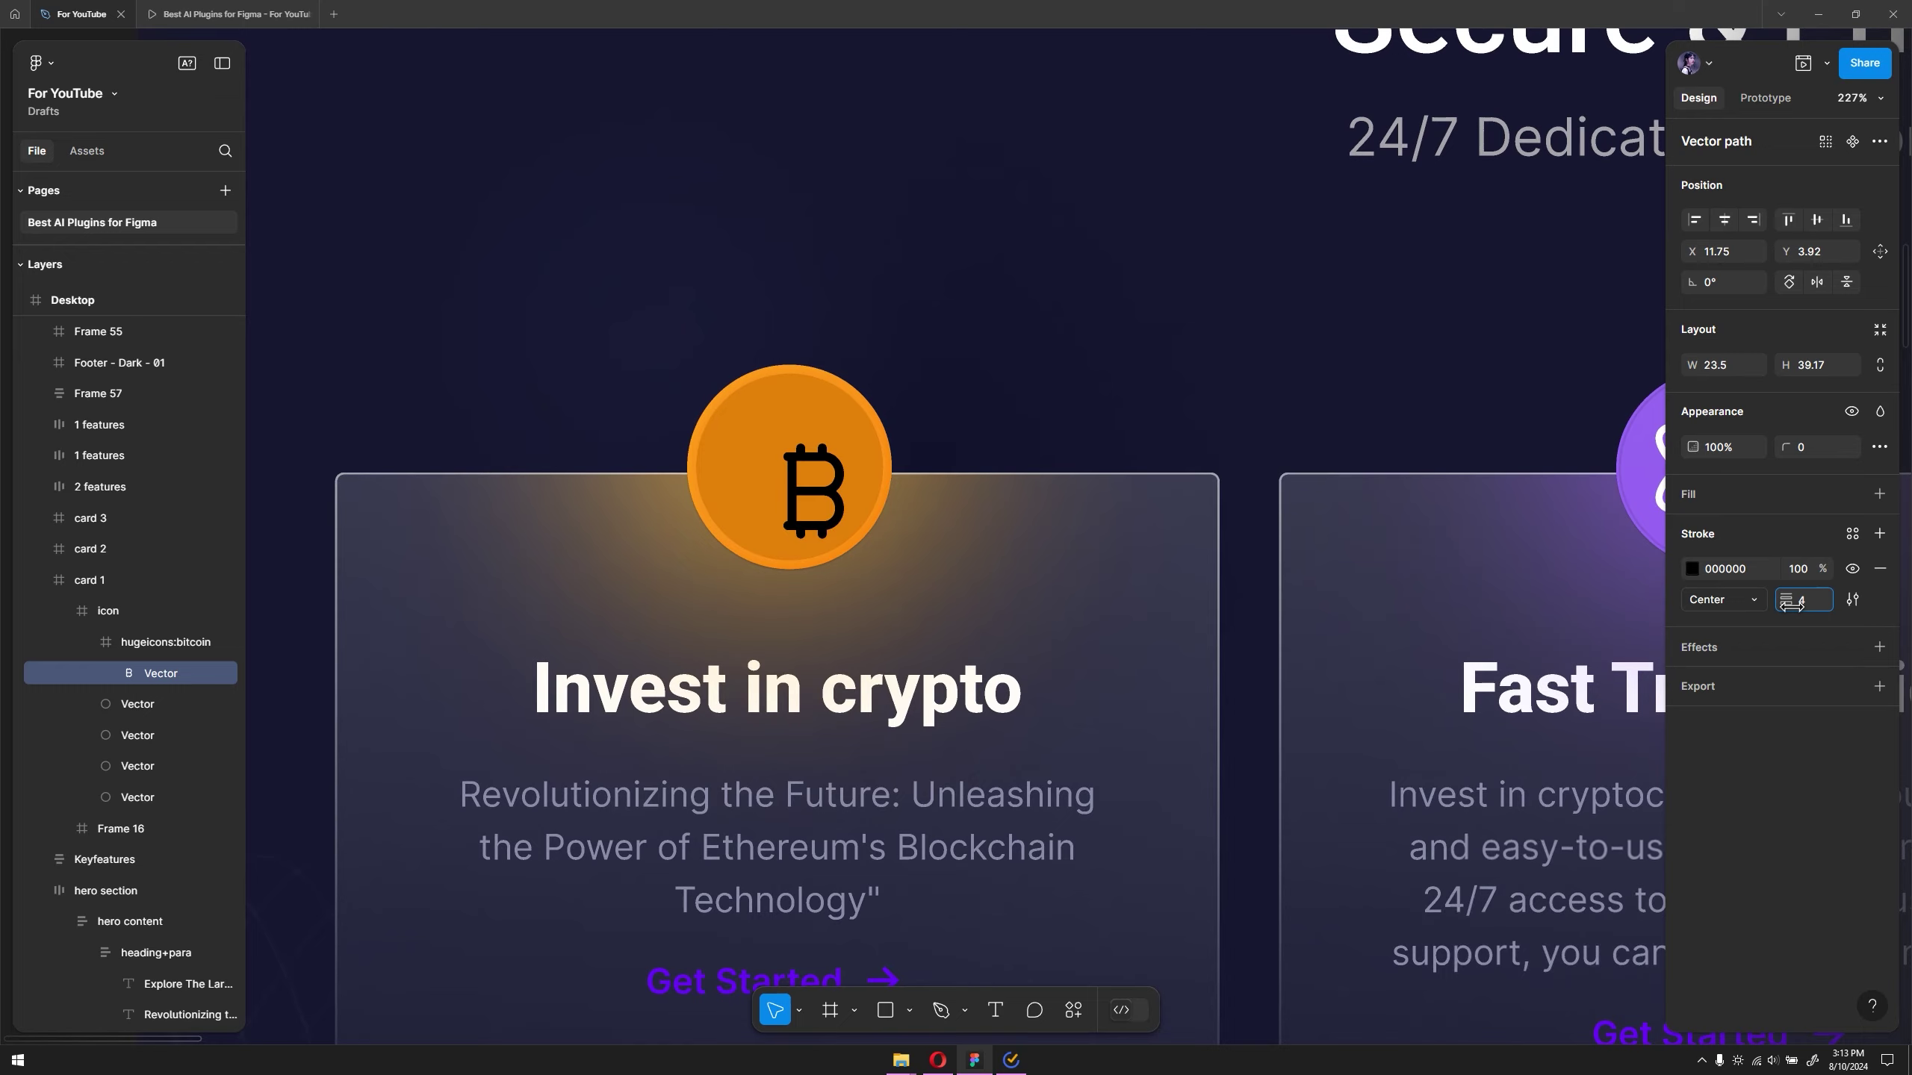
pyautogui.moveTo(1798, 603); pyautogui.dragTo(1791, 605)
pyautogui.scroll(-2, 745, 588)
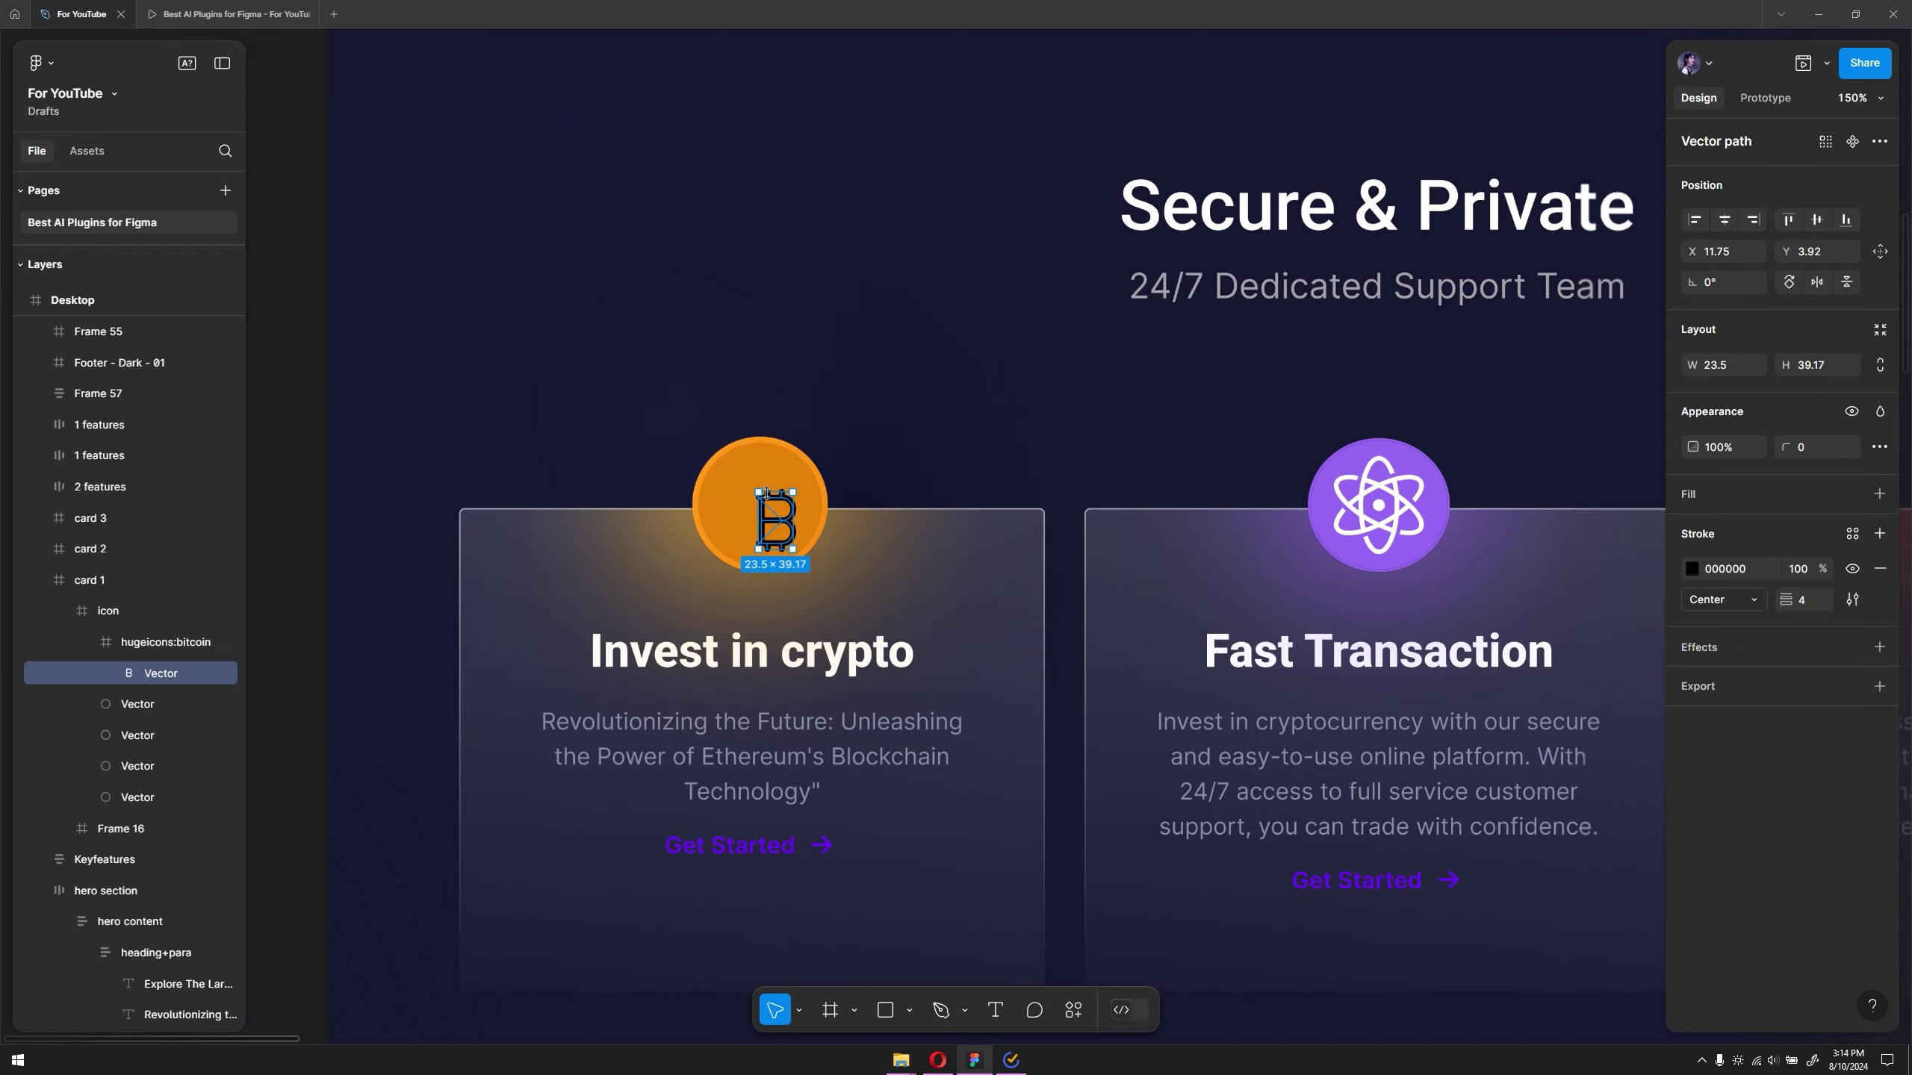
pyautogui.click(762, 505)
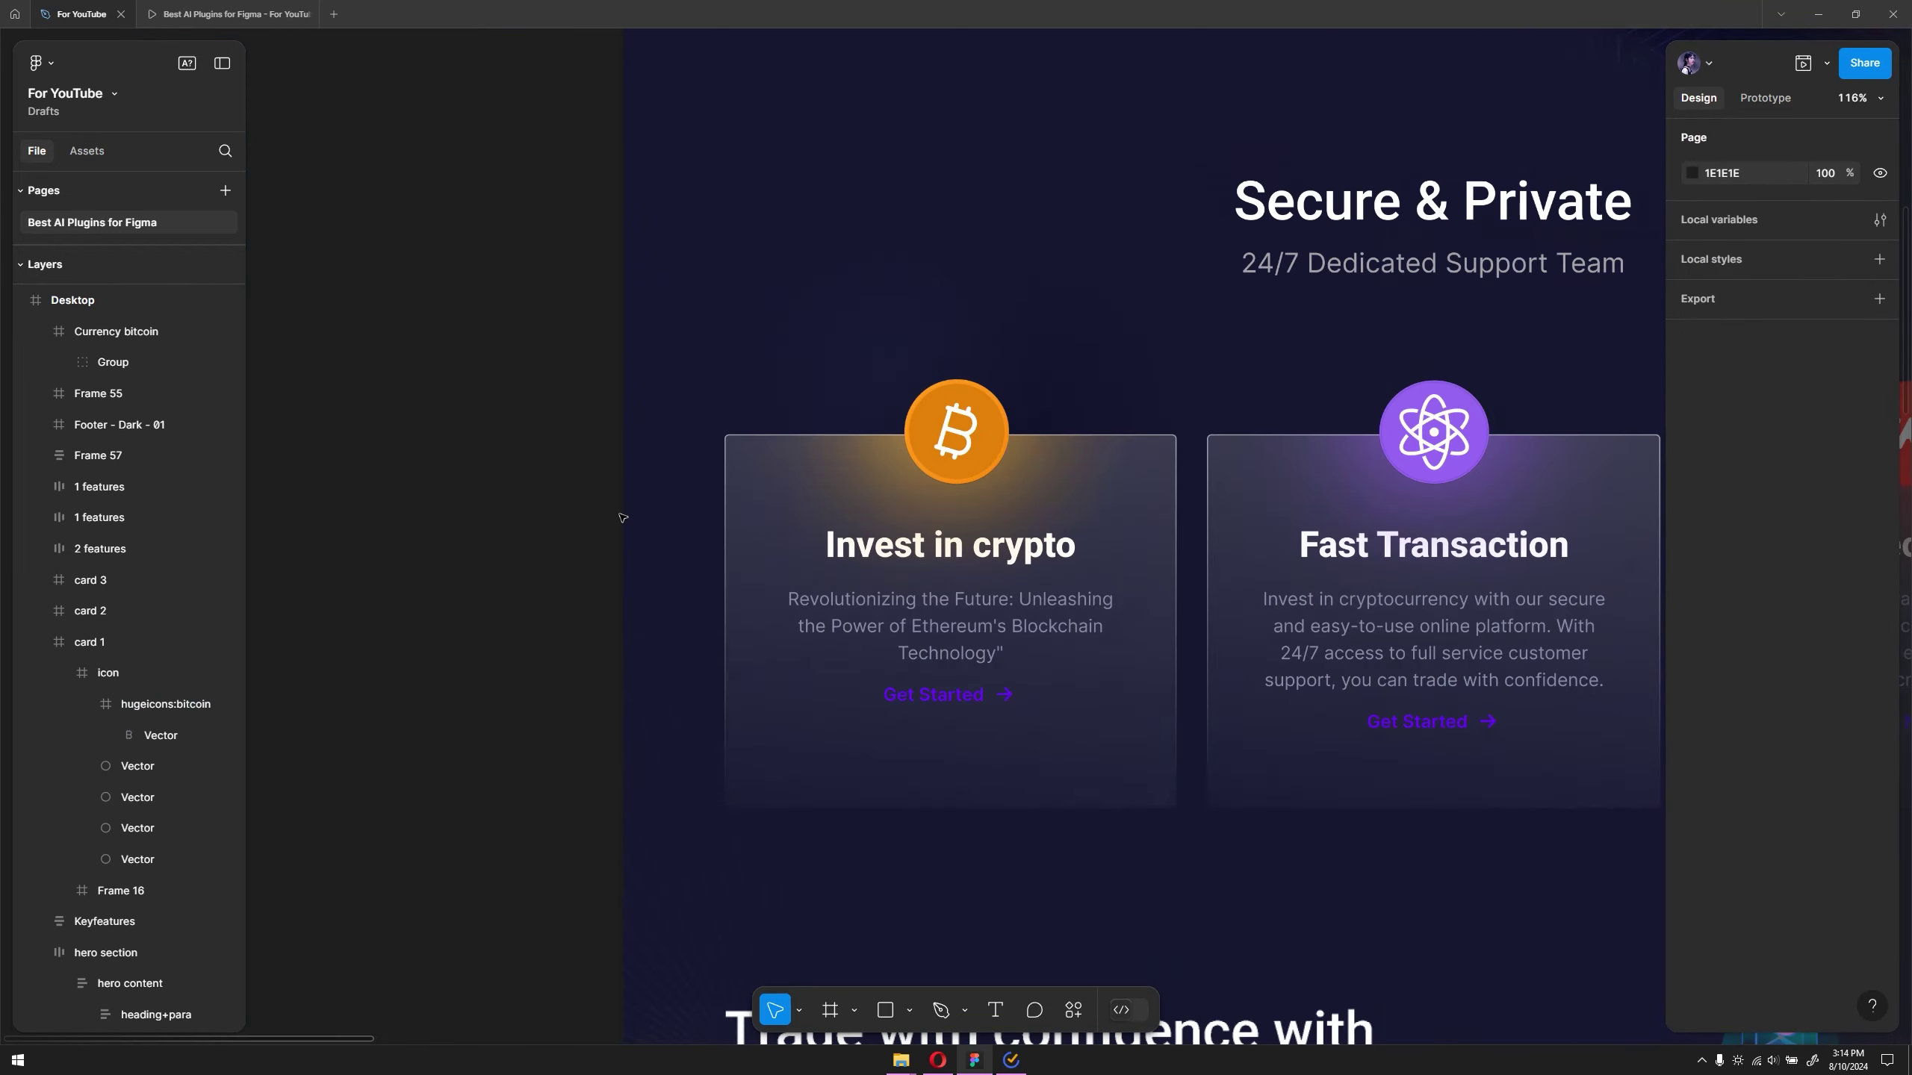
# Rerun the Iconify plugin and browse its available icons.
pyautogui.hotkey('ctrl', 'alt', 'p')
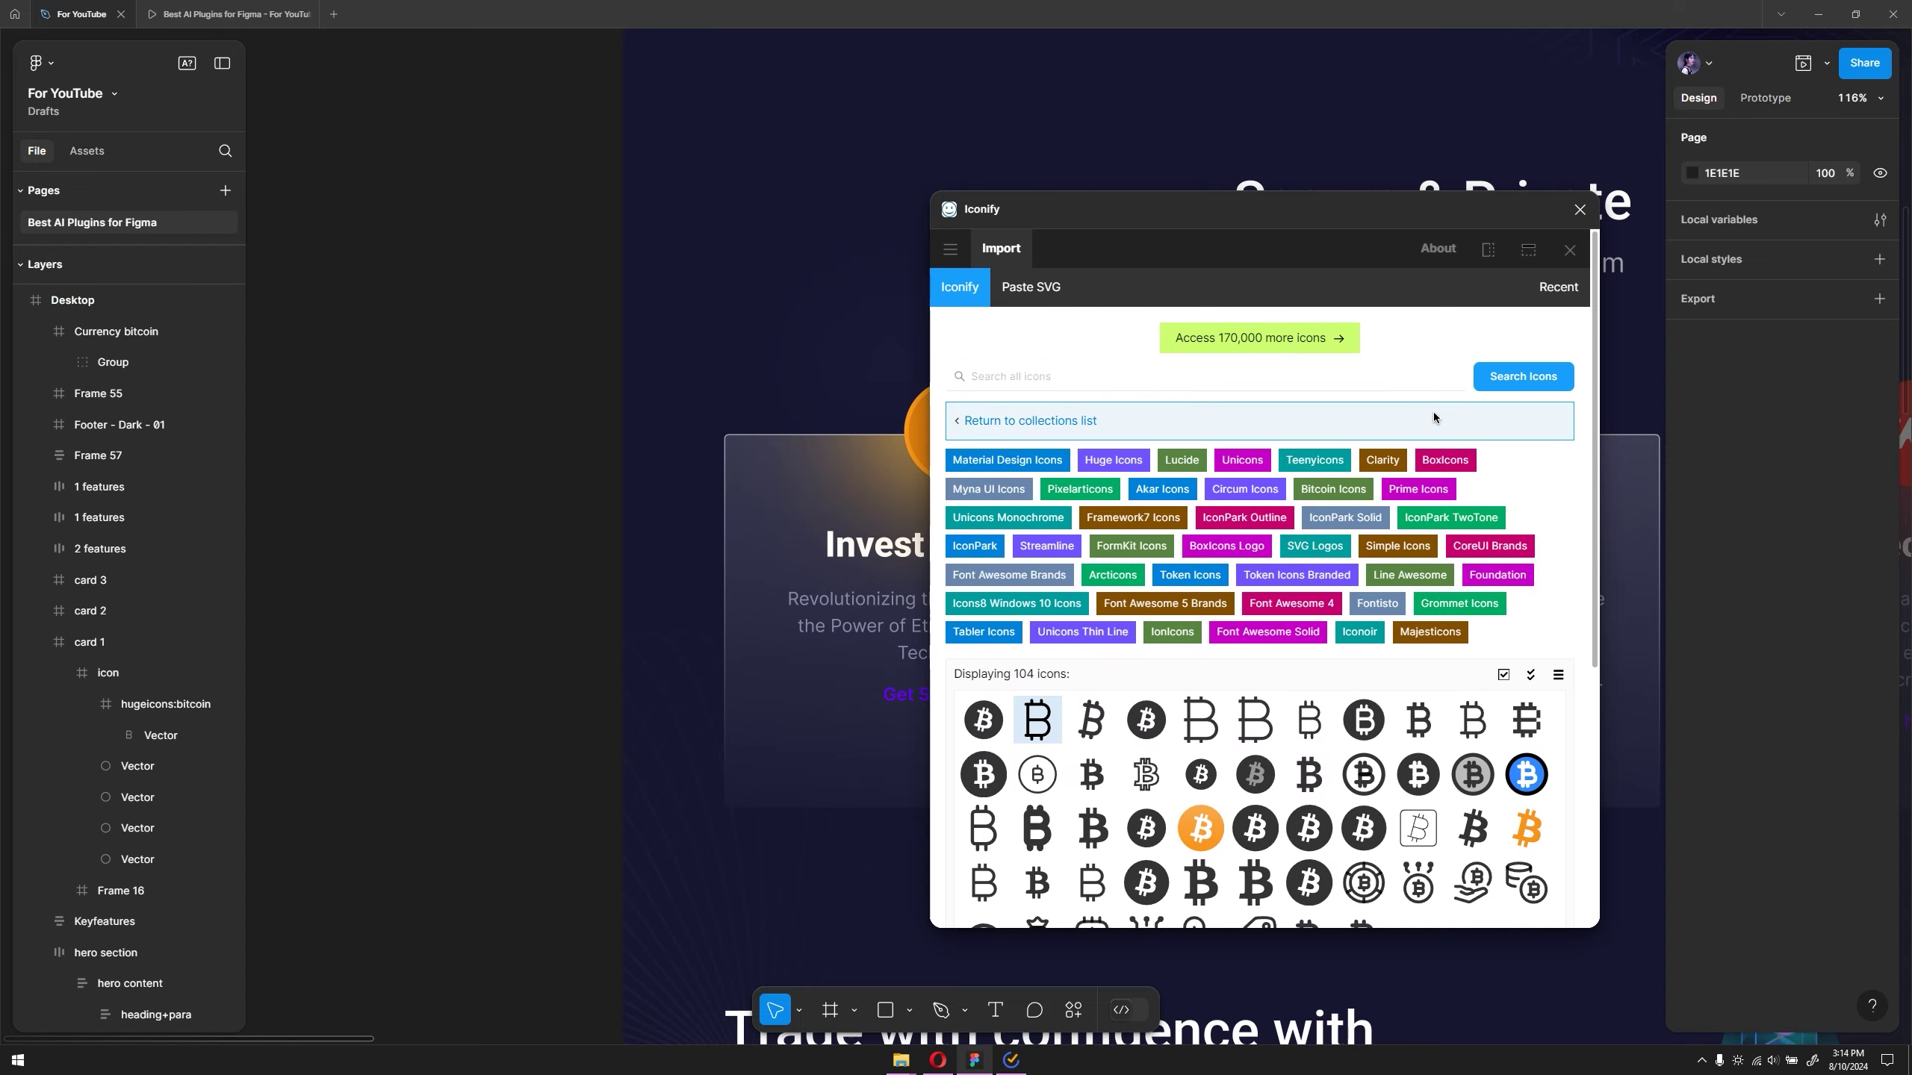
pyautogui.scroll(-4, 1395, 627)
pyautogui.scroll(-2, 1395, 622)
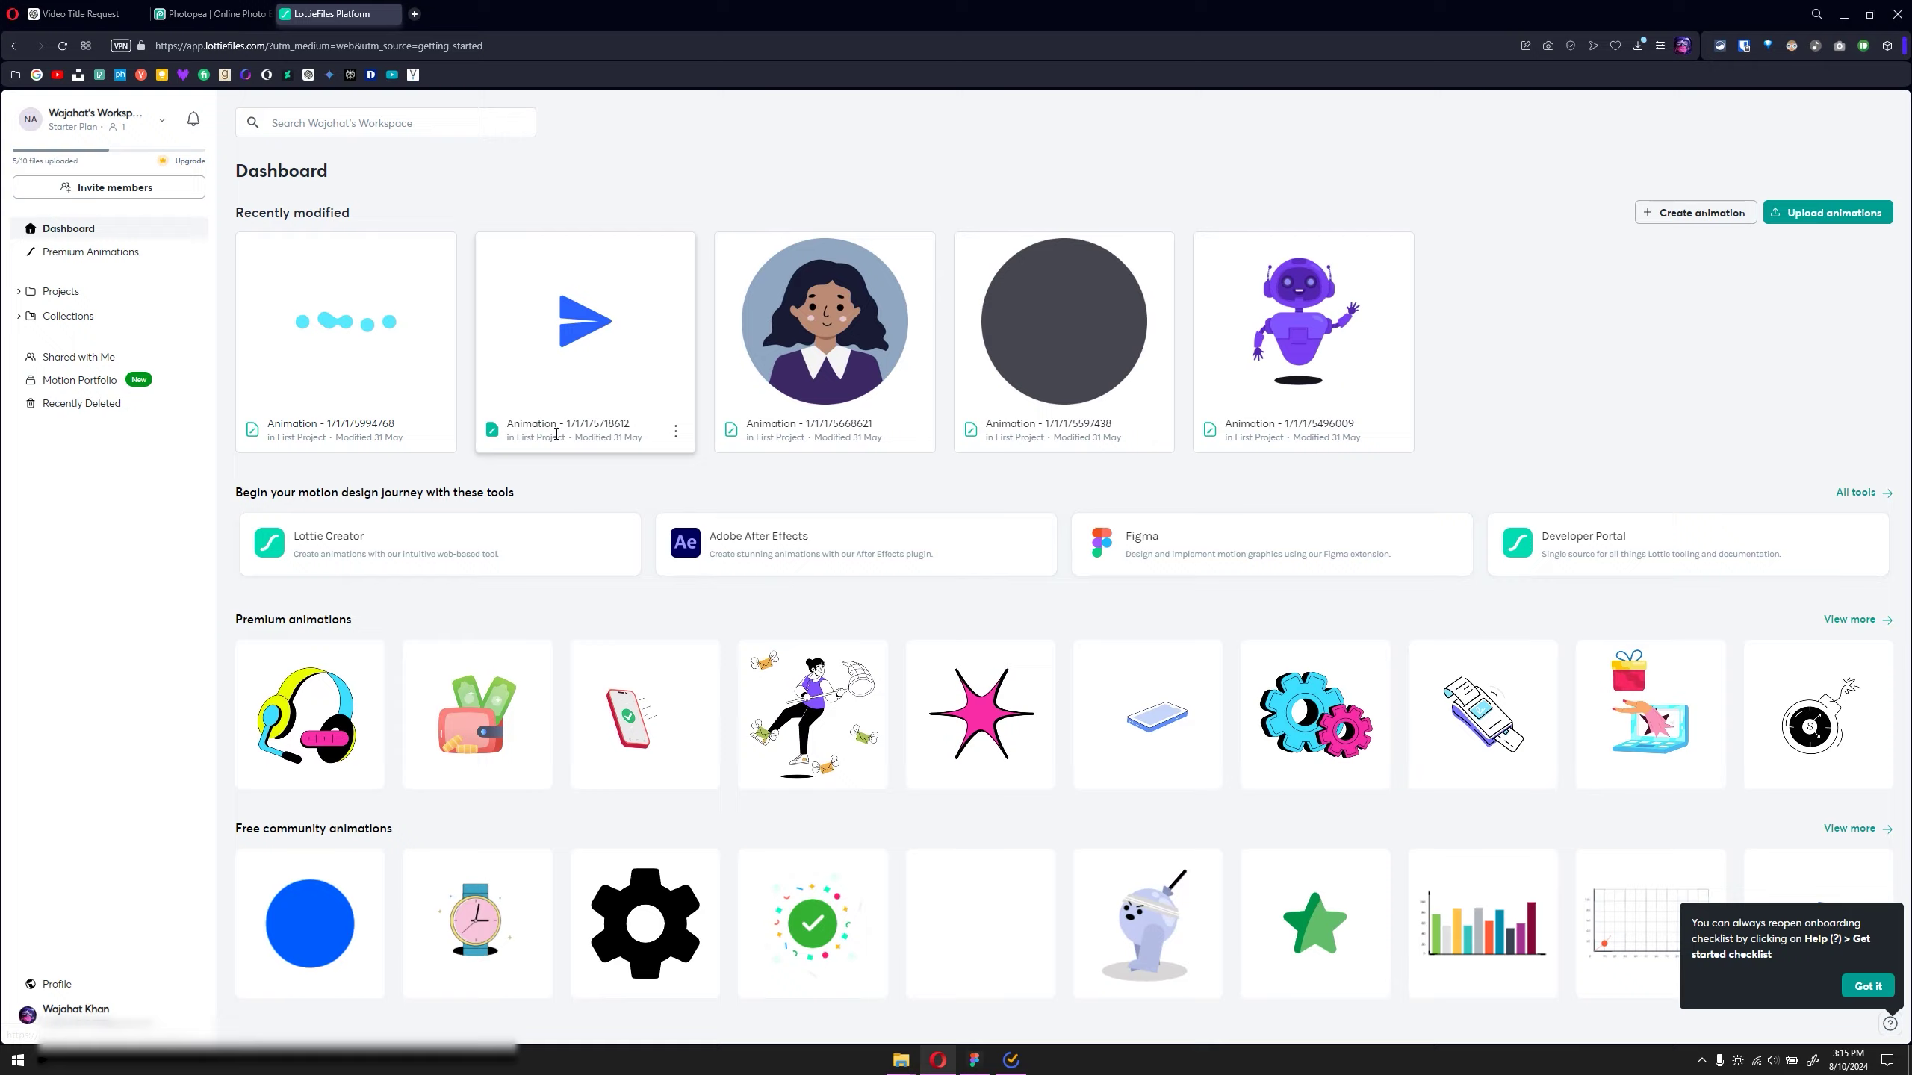
# Browse the premium animations on the LottieFiles website and return to Figma.
pyautogui.click(90, 252)
pyautogui.scroll(-5, 834, 561)
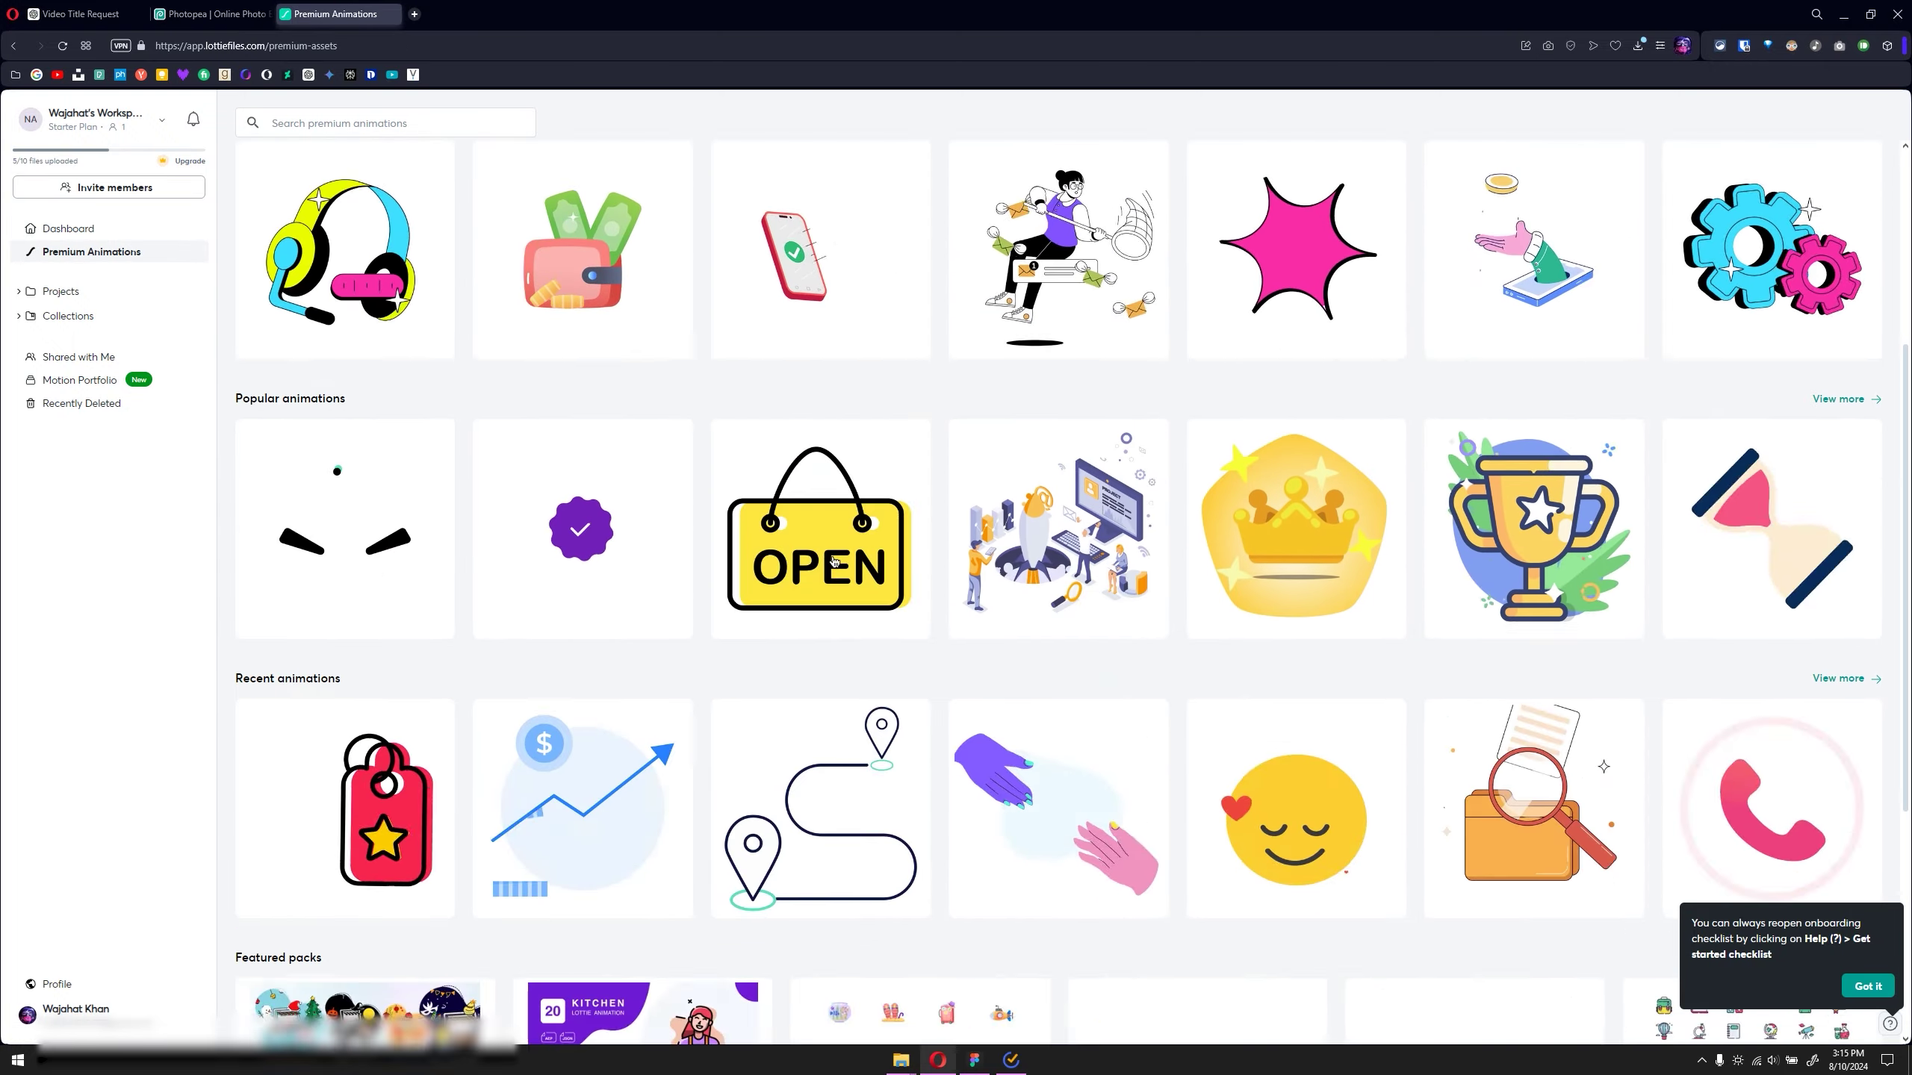
pyautogui.scroll(-3, 935, 567)
pyautogui.scroll(-3, 935, 568)
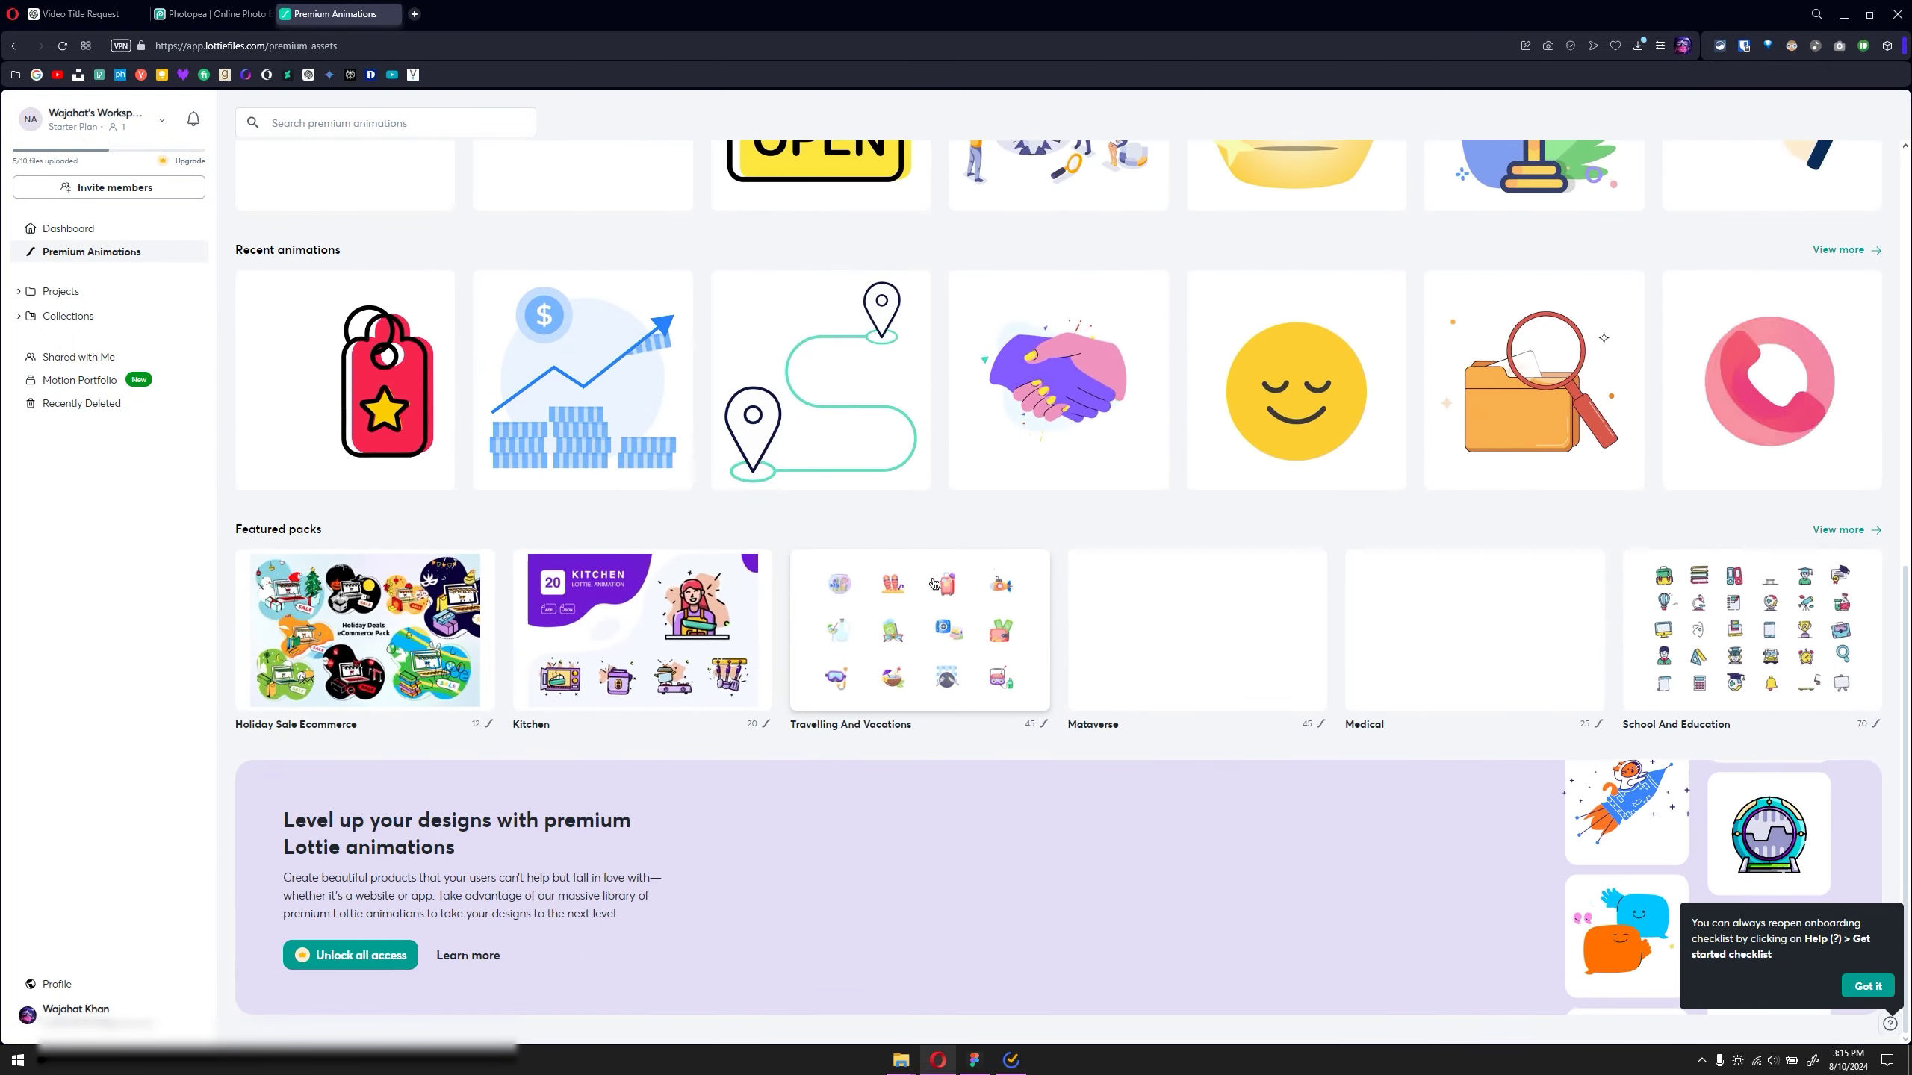
pyautogui.click(974, 1060)
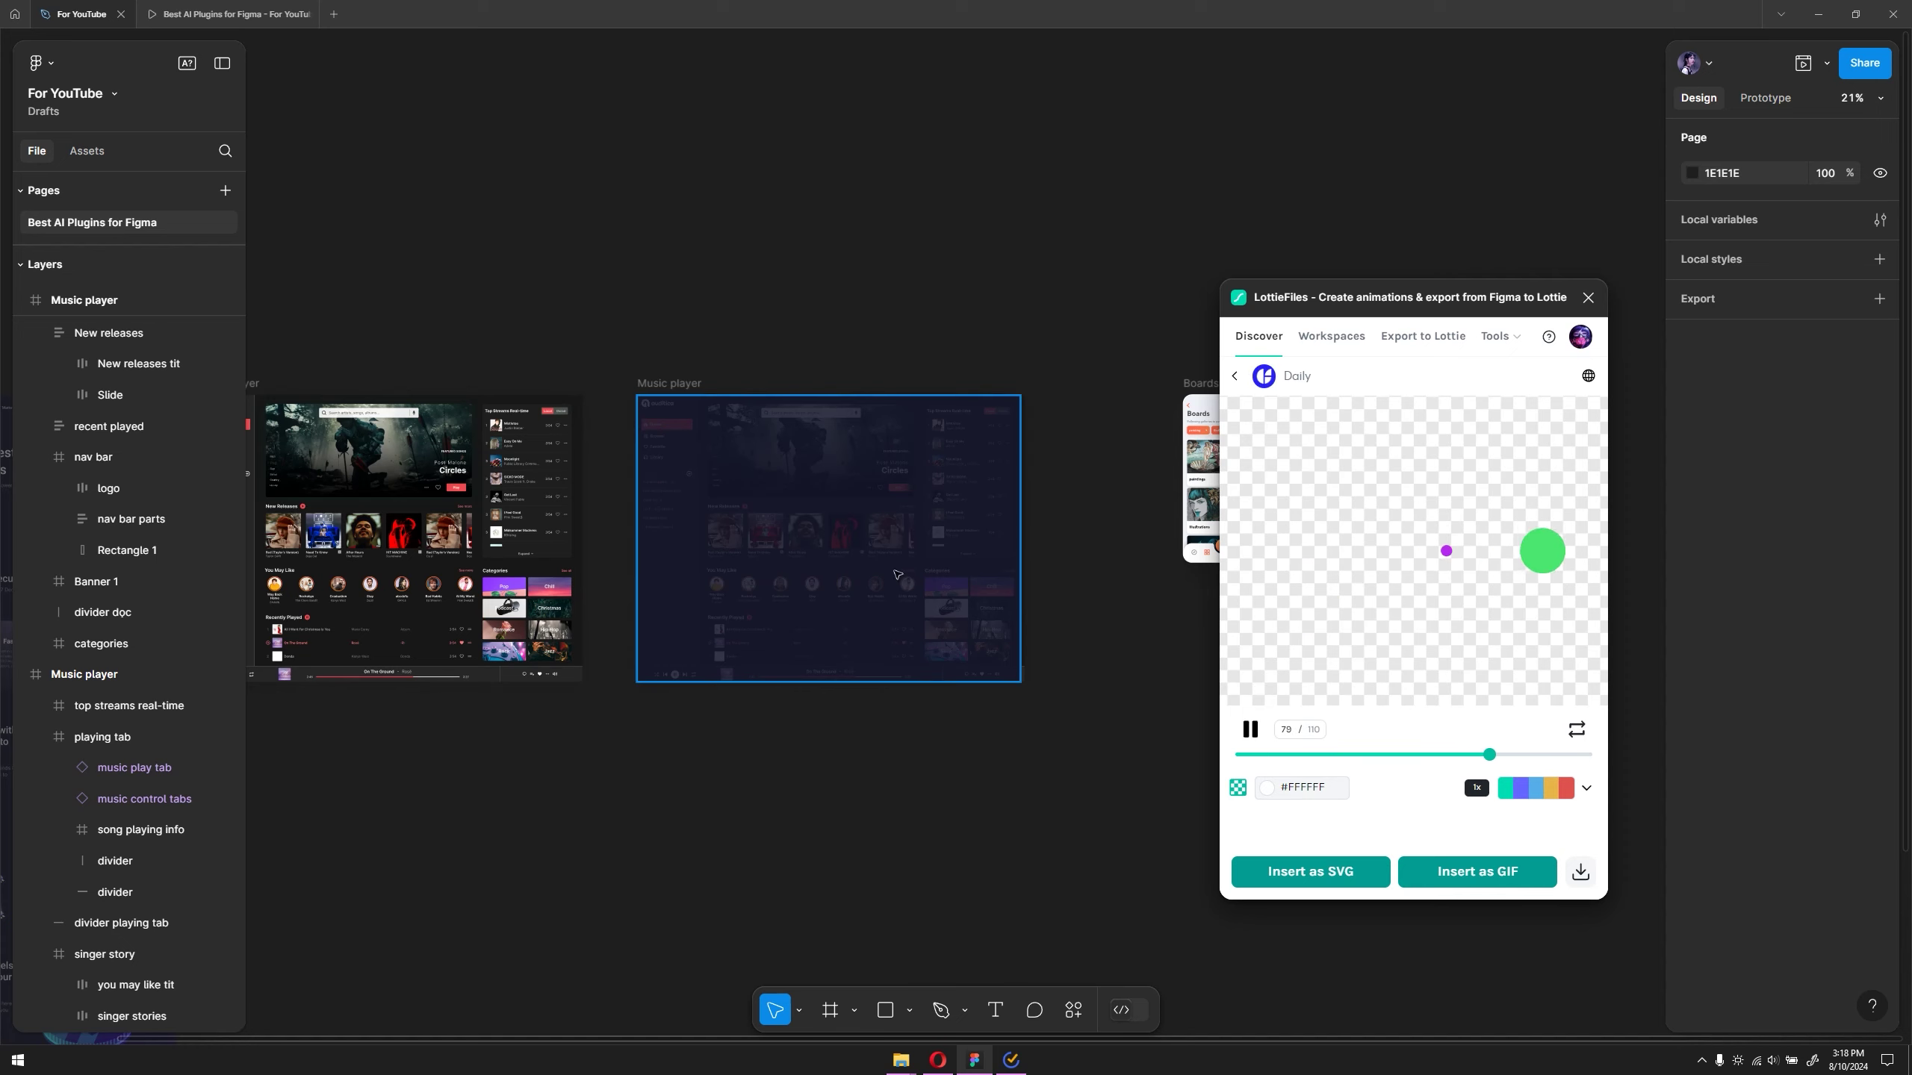
# Slow the colored dots animation to 0.5x and apply the orange, pink, purple and dark green preset palette.
pyautogui.click(1473, 787)
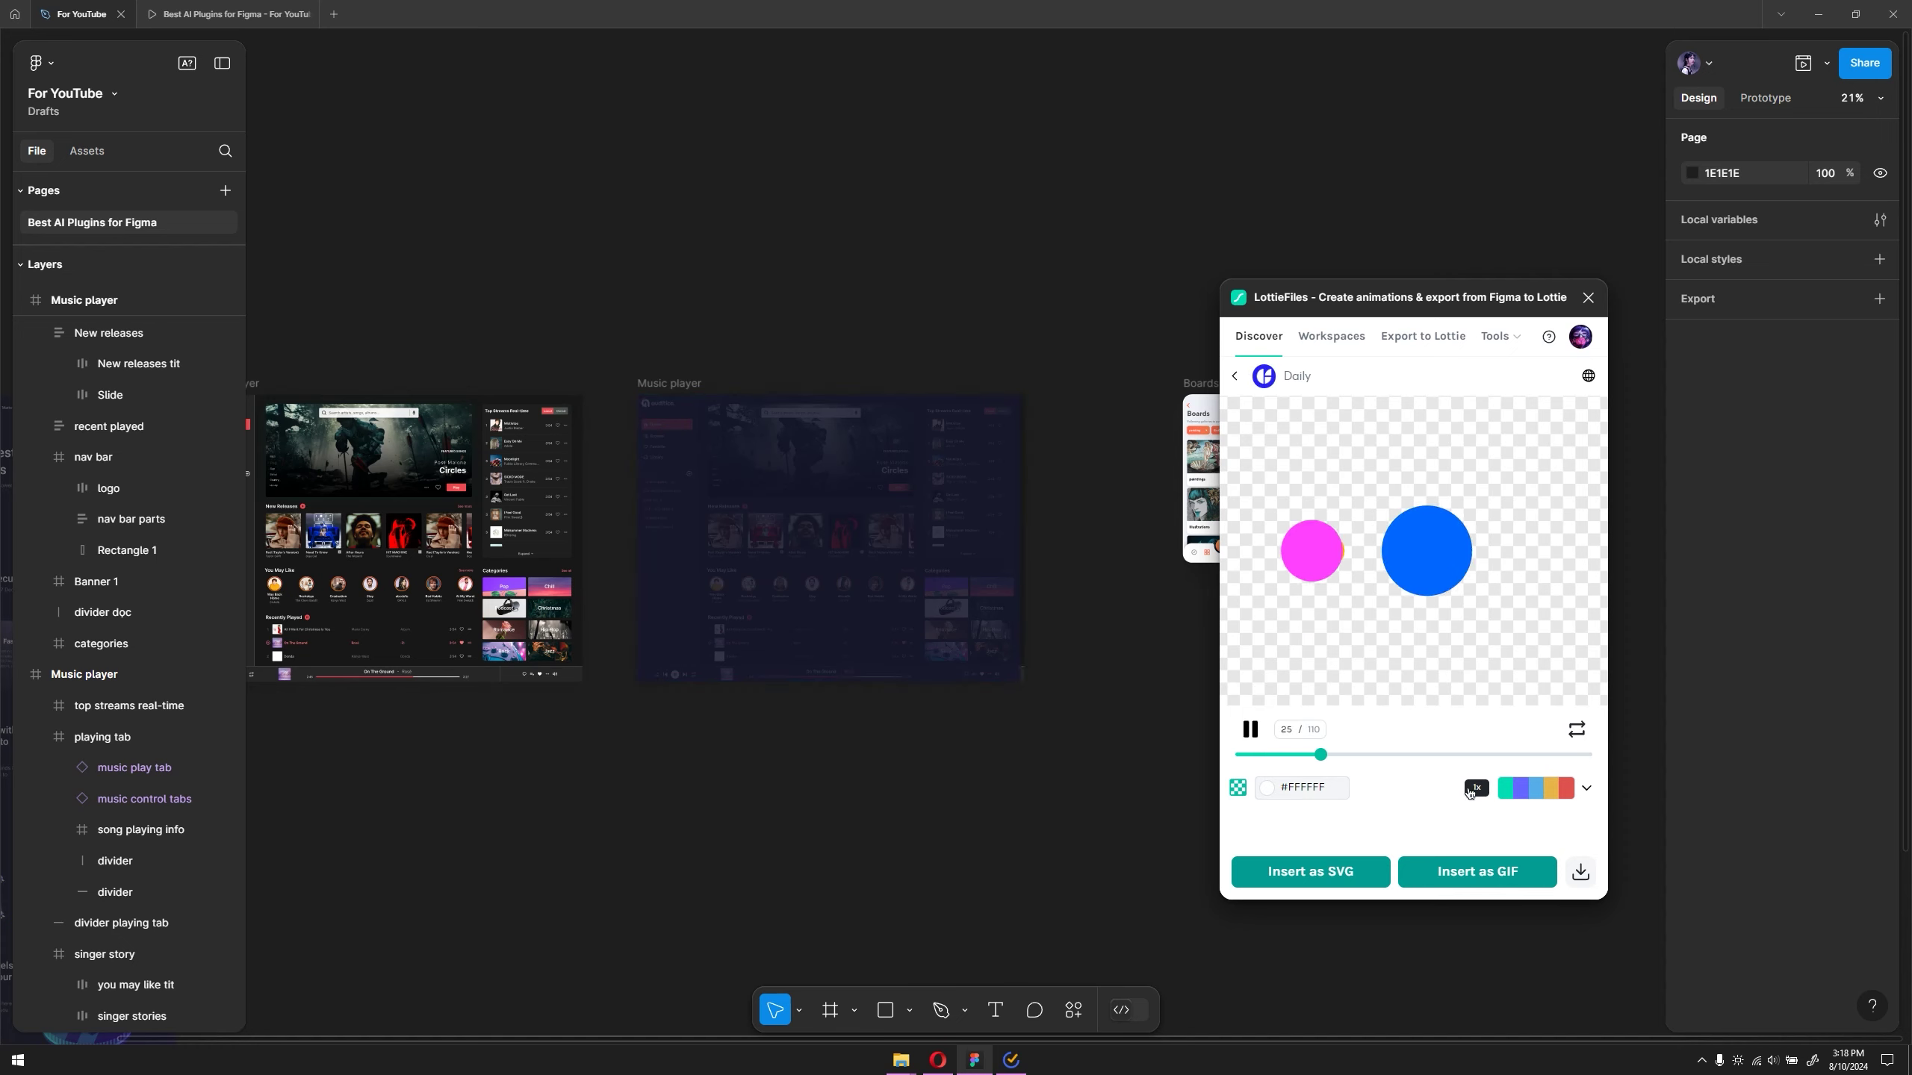
pyautogui.click(1476, 787)
pyautogui.click(1586, 787)
pyautogui.click(1516, 745)
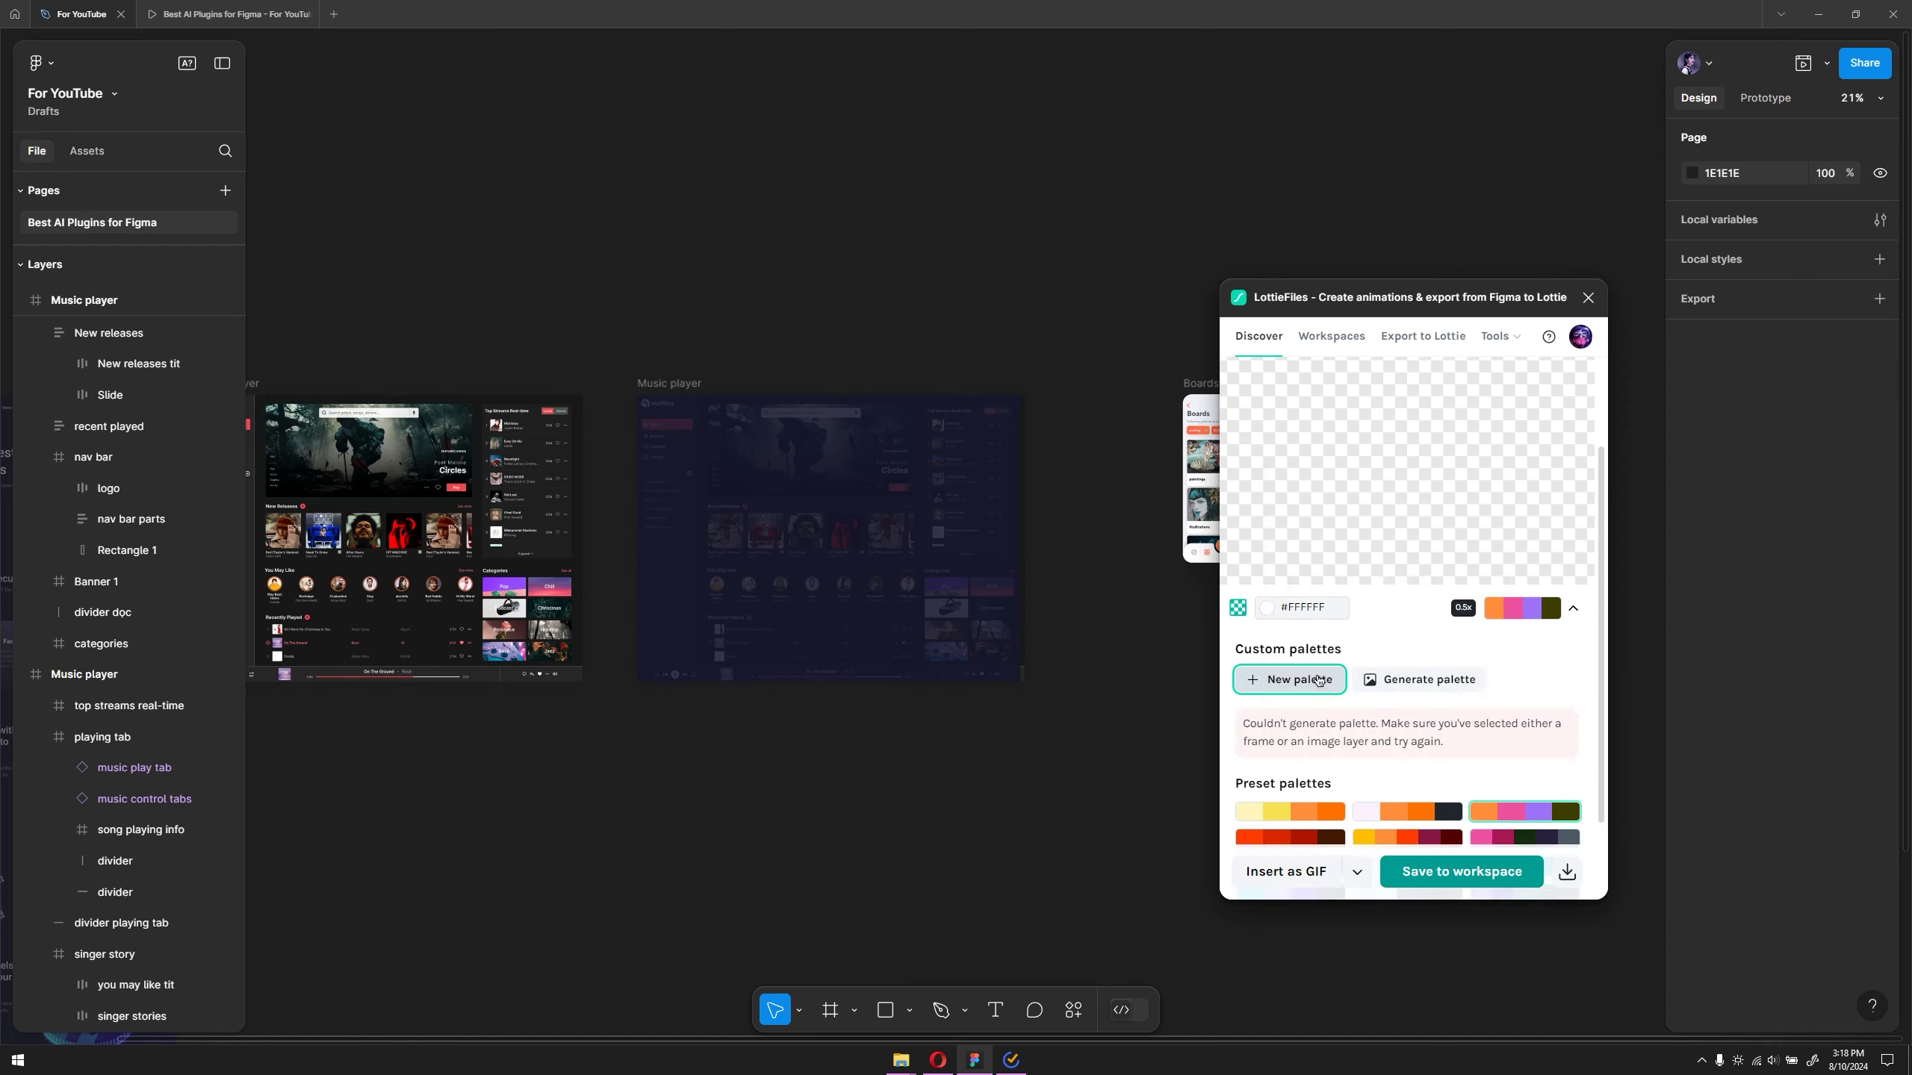
# Create a custom palette in the LottieFiles plugin with one orange color.
pyautogui.click(1289, 680)
pyautogui.click(1436, 496)
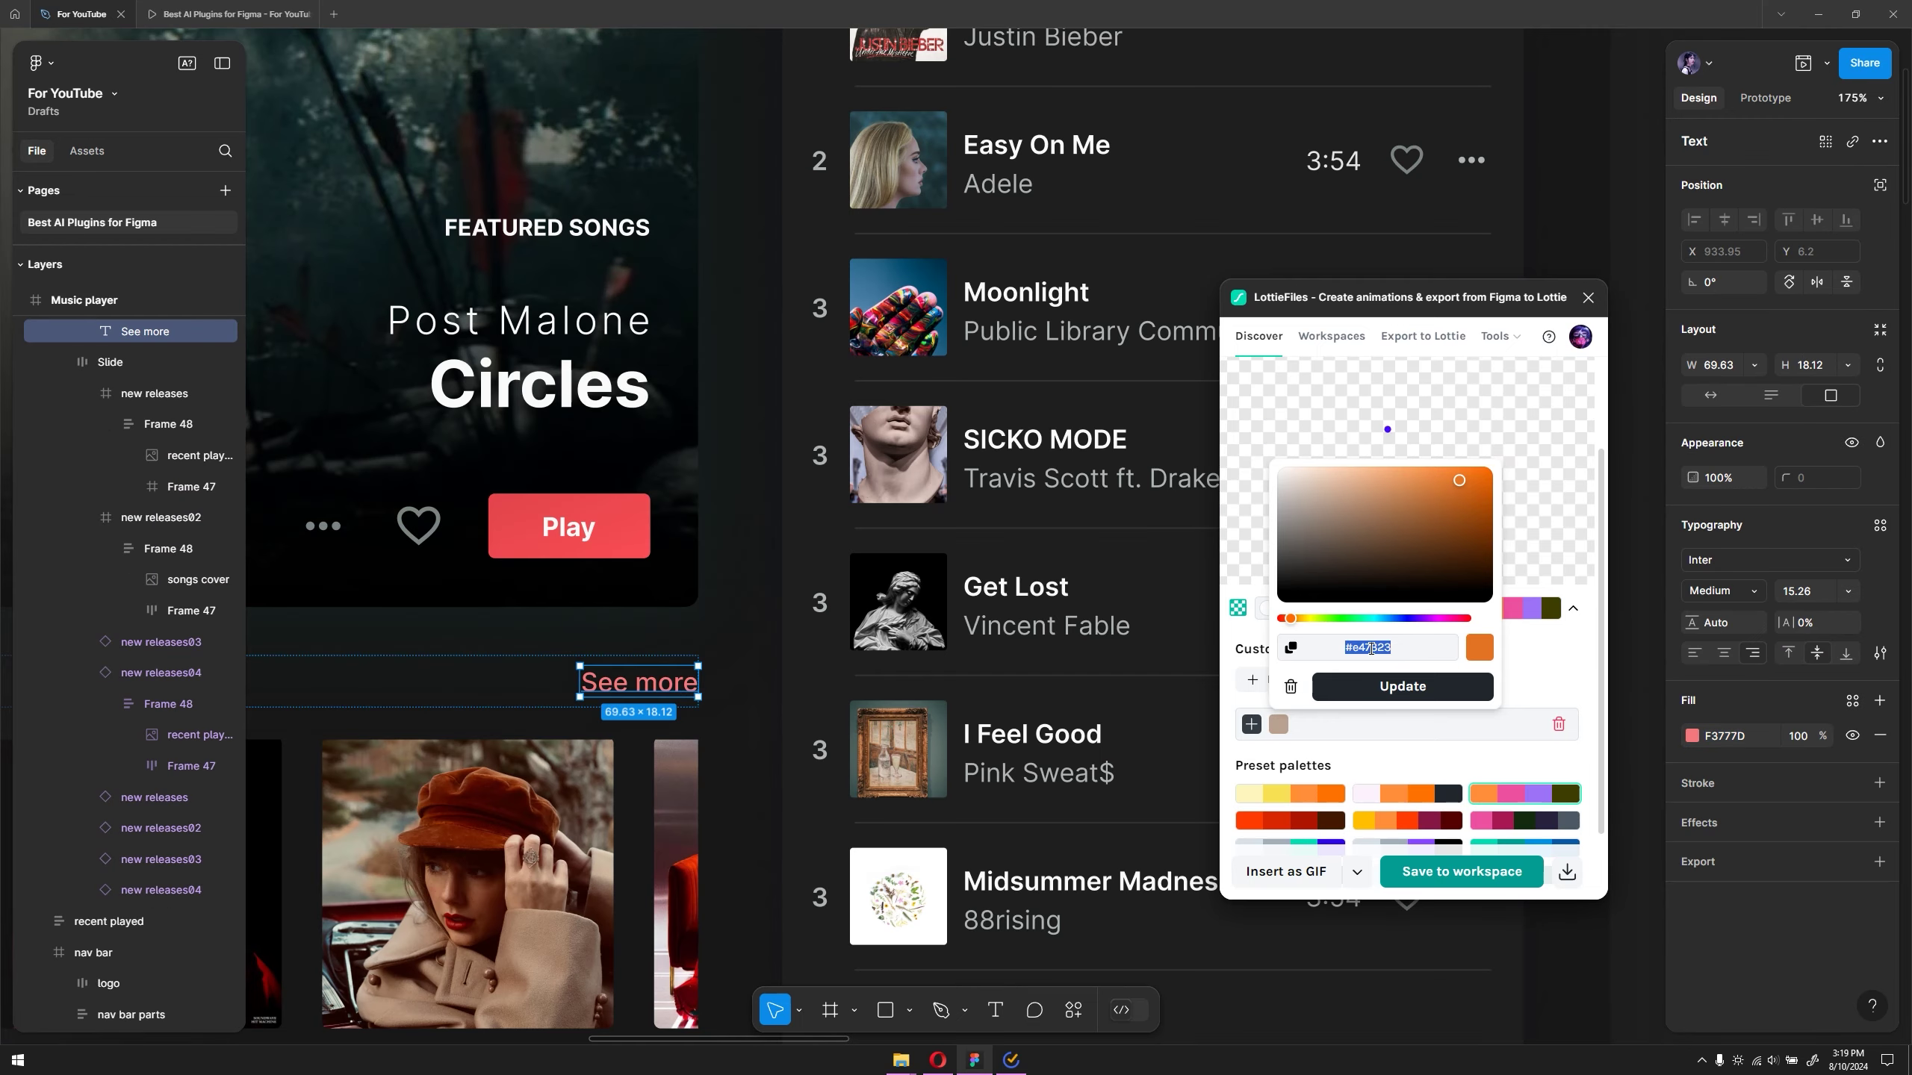
pyautogui.click(1490, 698)
pyautogui.hotkey('shift', '1')
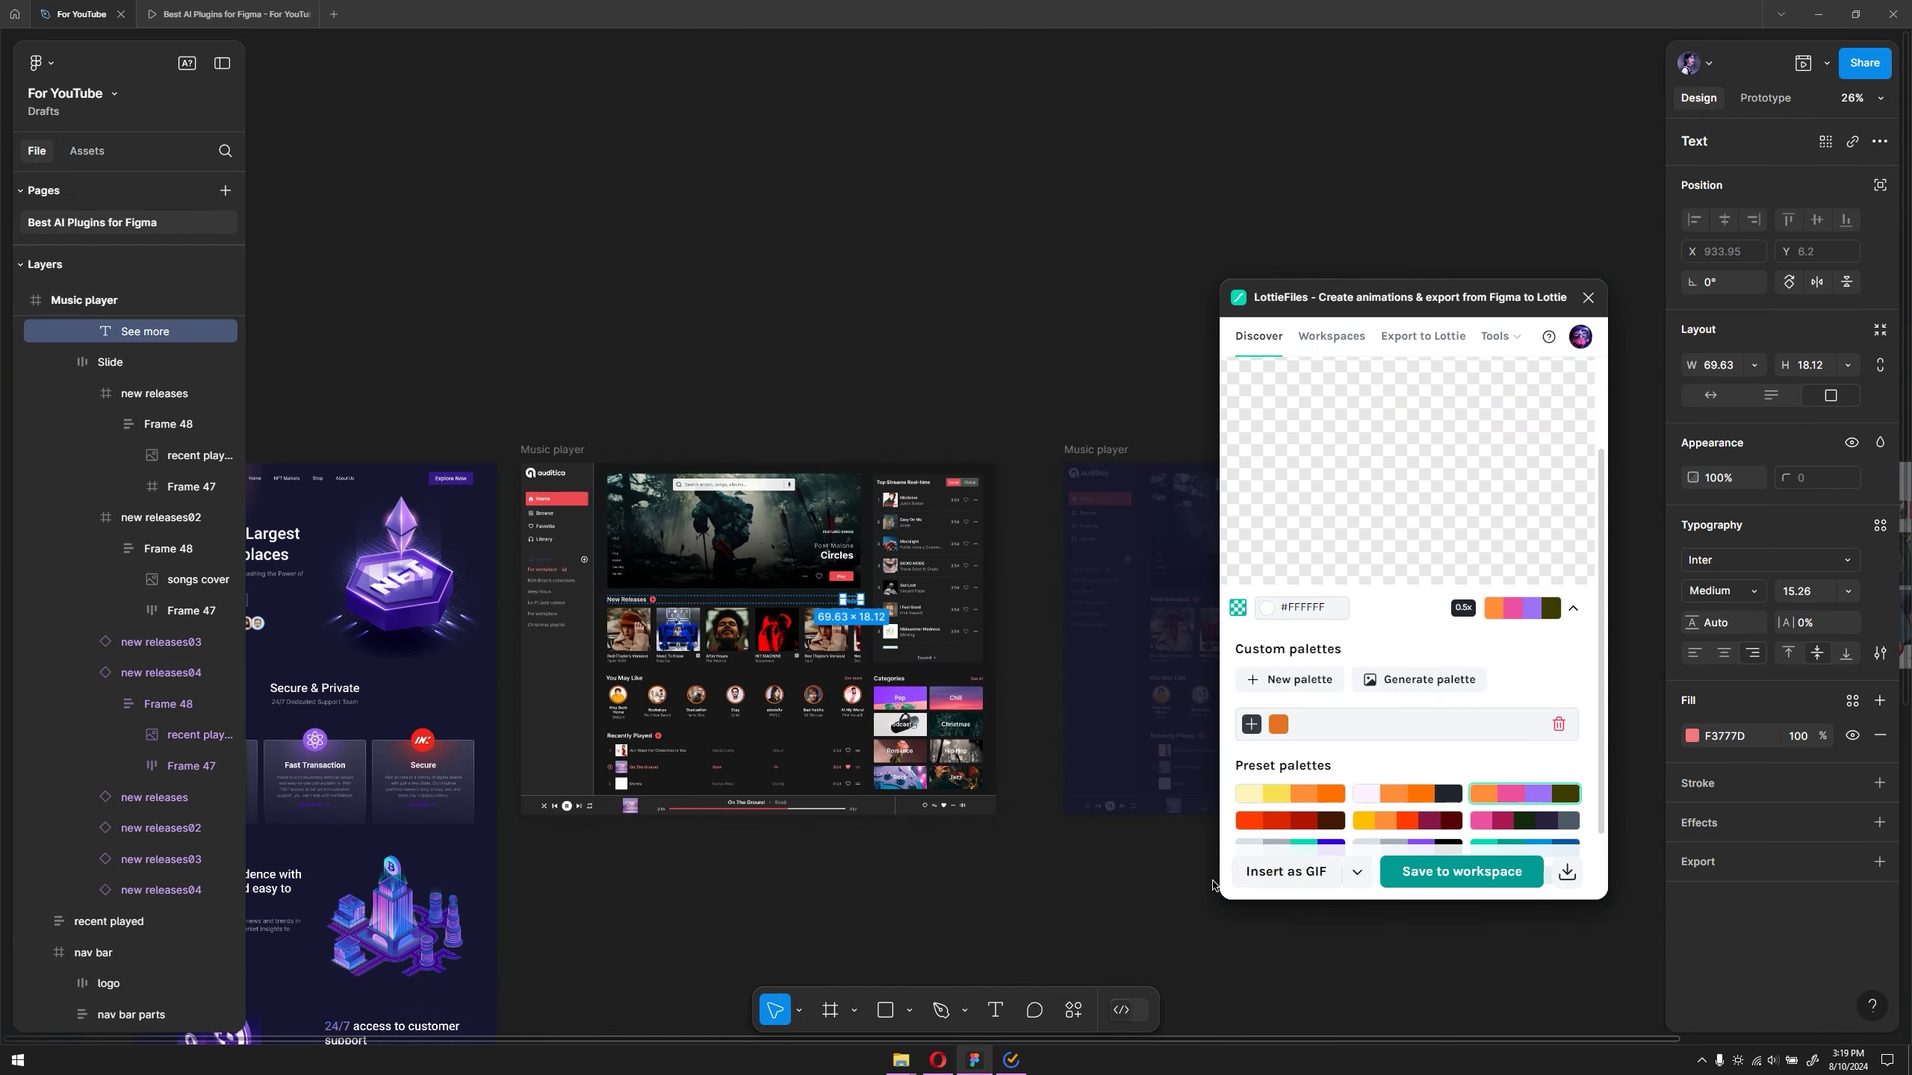
# Deselect the See more text and return to the LottieFiles plugin's list of free animations.
pyautogui.click(1016, 781)
pyautogui.click(1258, 336)
pyautogui.moveTo(1393, 296); pyautogui.dragTo(1050, 283)
pyautogui.scroll(-1, 1197, 829)
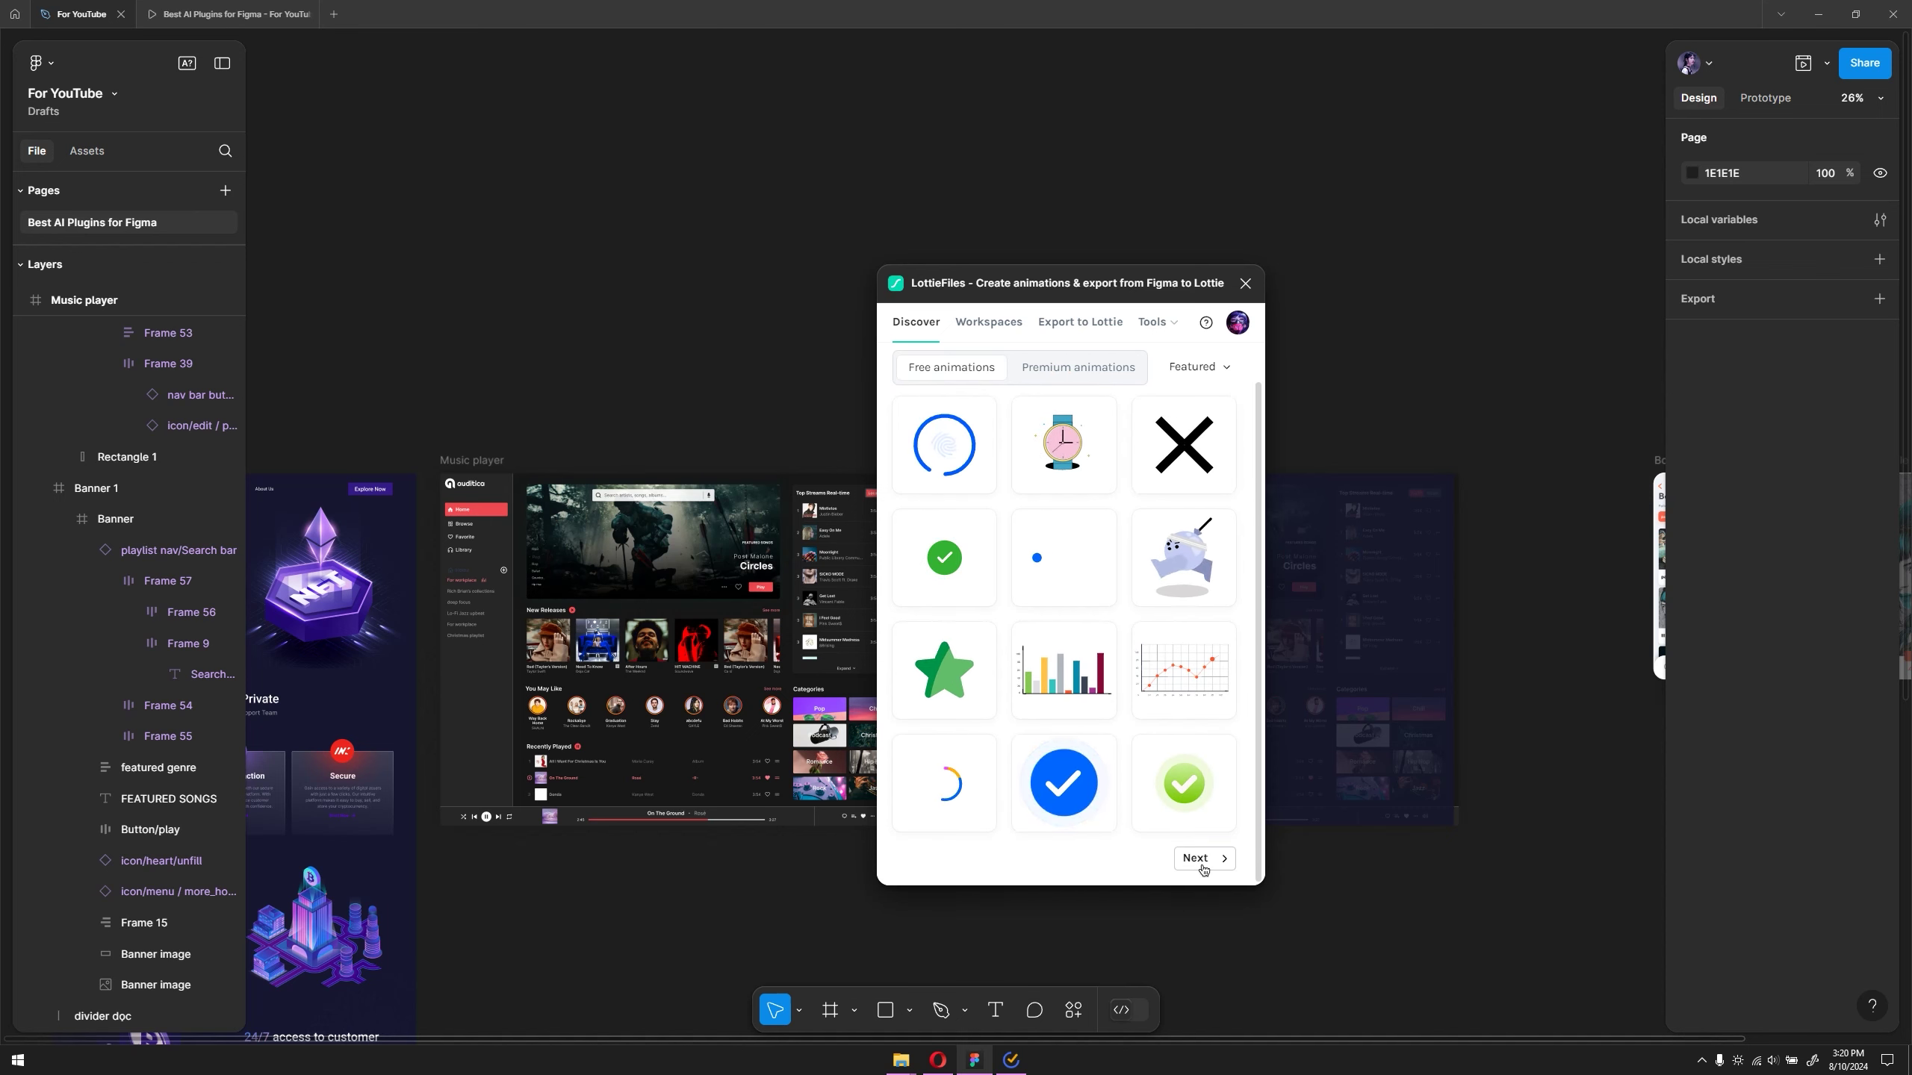
# Open the gradient ring animation from the next page of free animations and insert it as a GIF into the dimmed Music player frame.
pyautogui.click(1202, 867)
pyautogui.click(1158, 496)
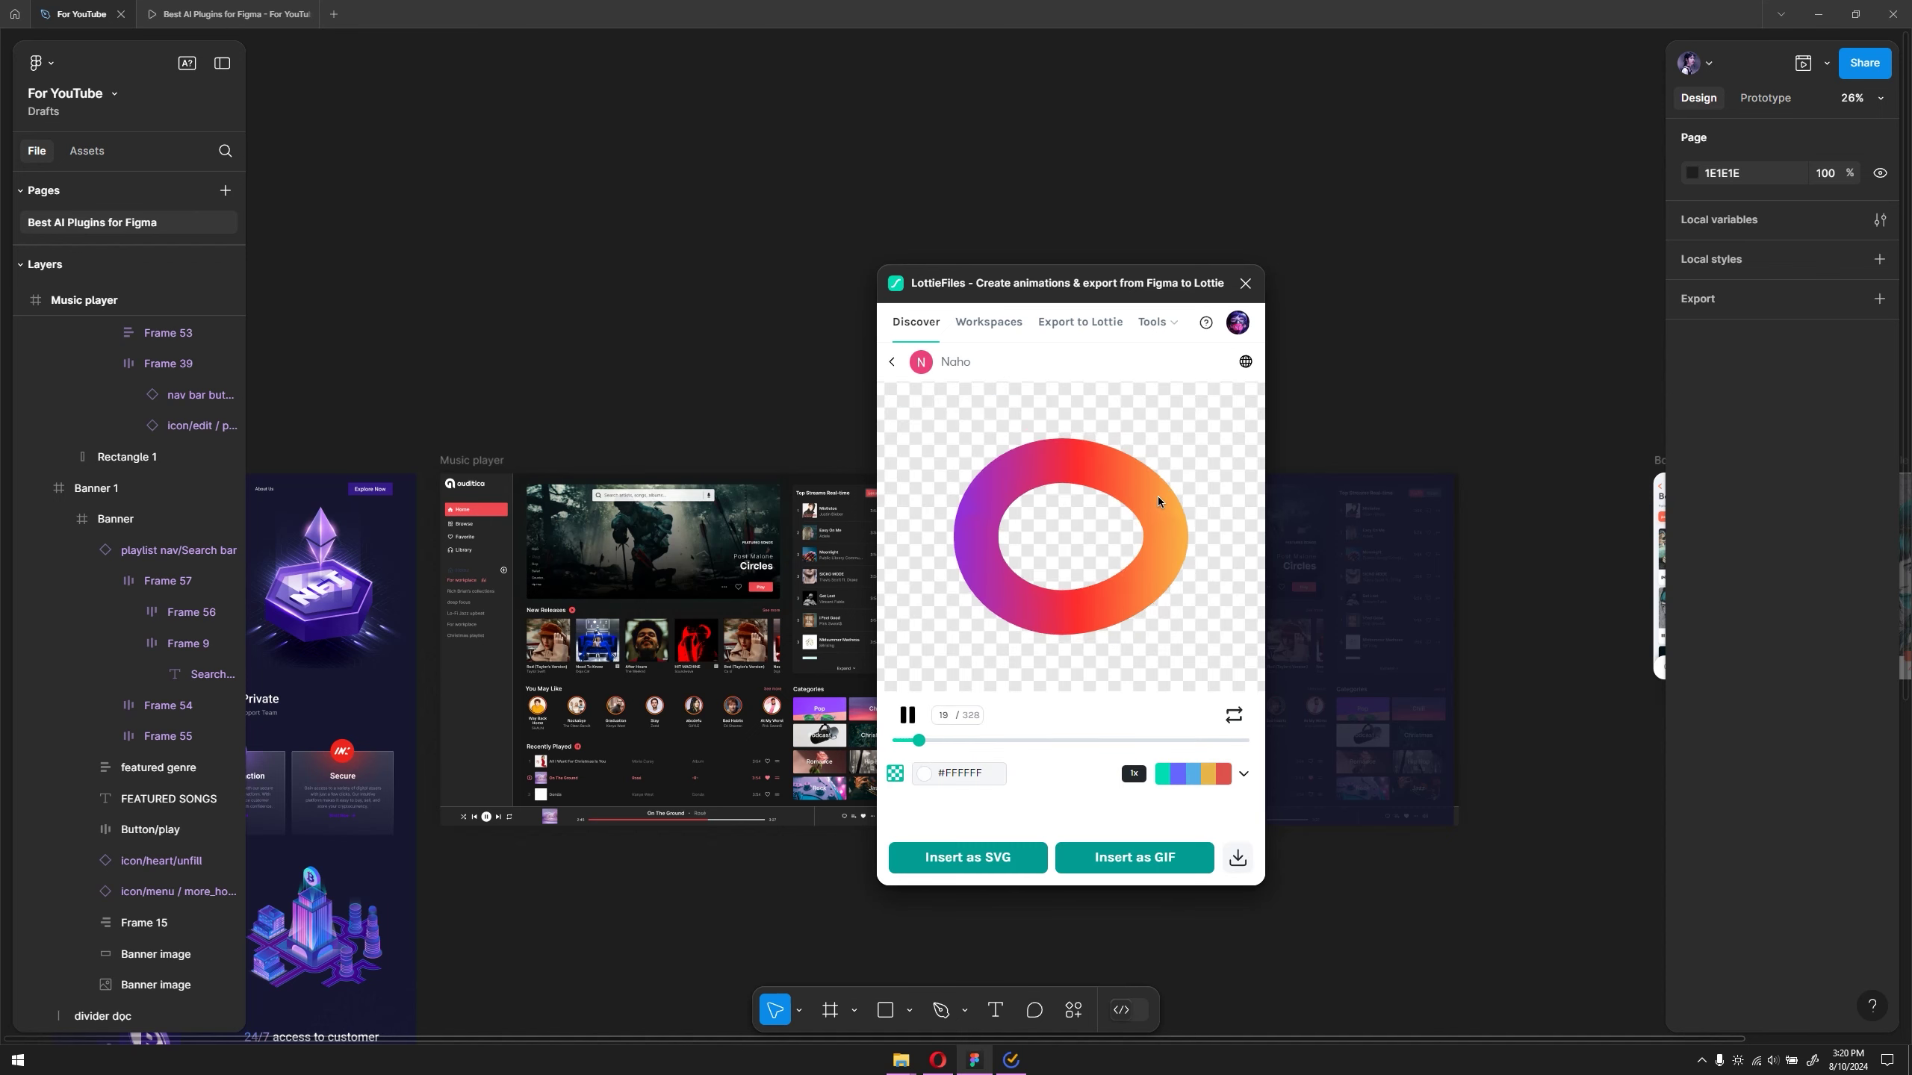
pyautogui.moveTo(1068, 283); pyautogui.dragTo(1479, 284)
pyautogui.click(1544, 858)
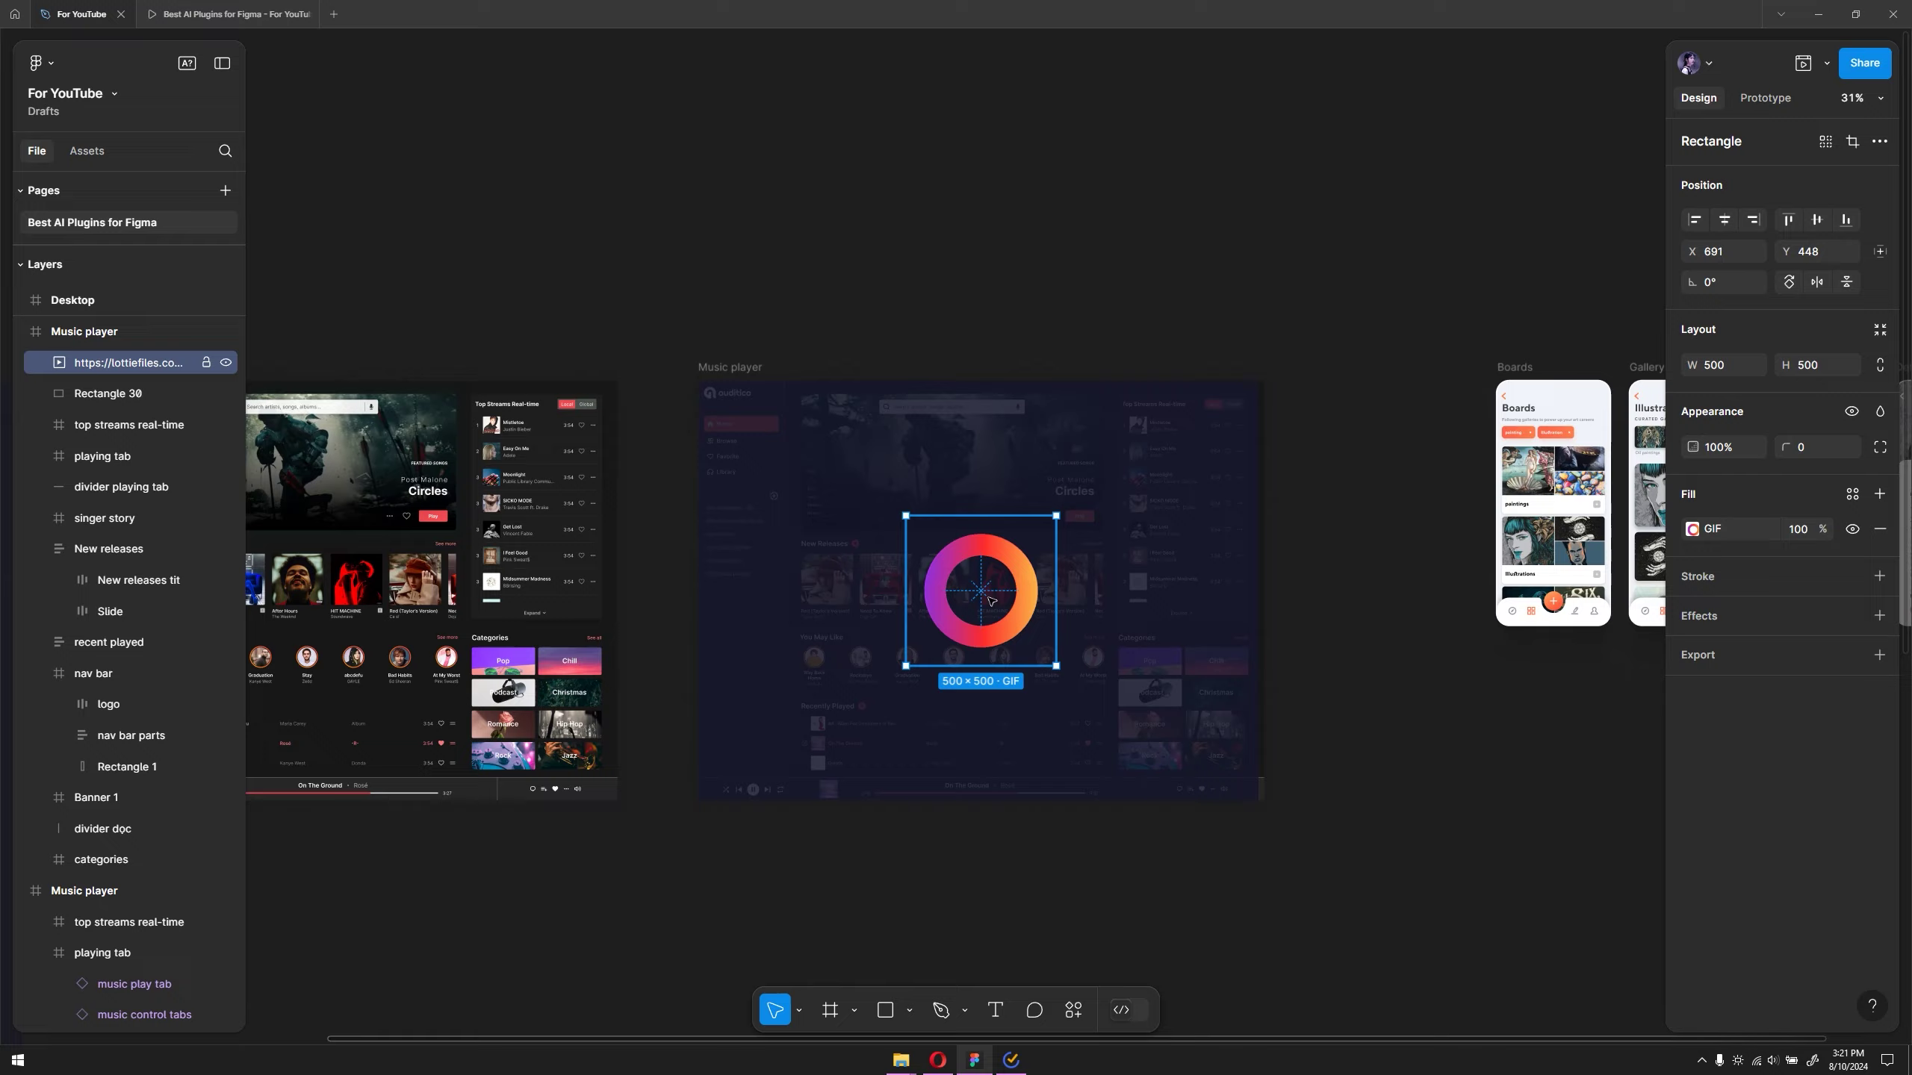
pyautogui.click(1065, 609)
pyautogui.scroll(-5, 1065, 608)
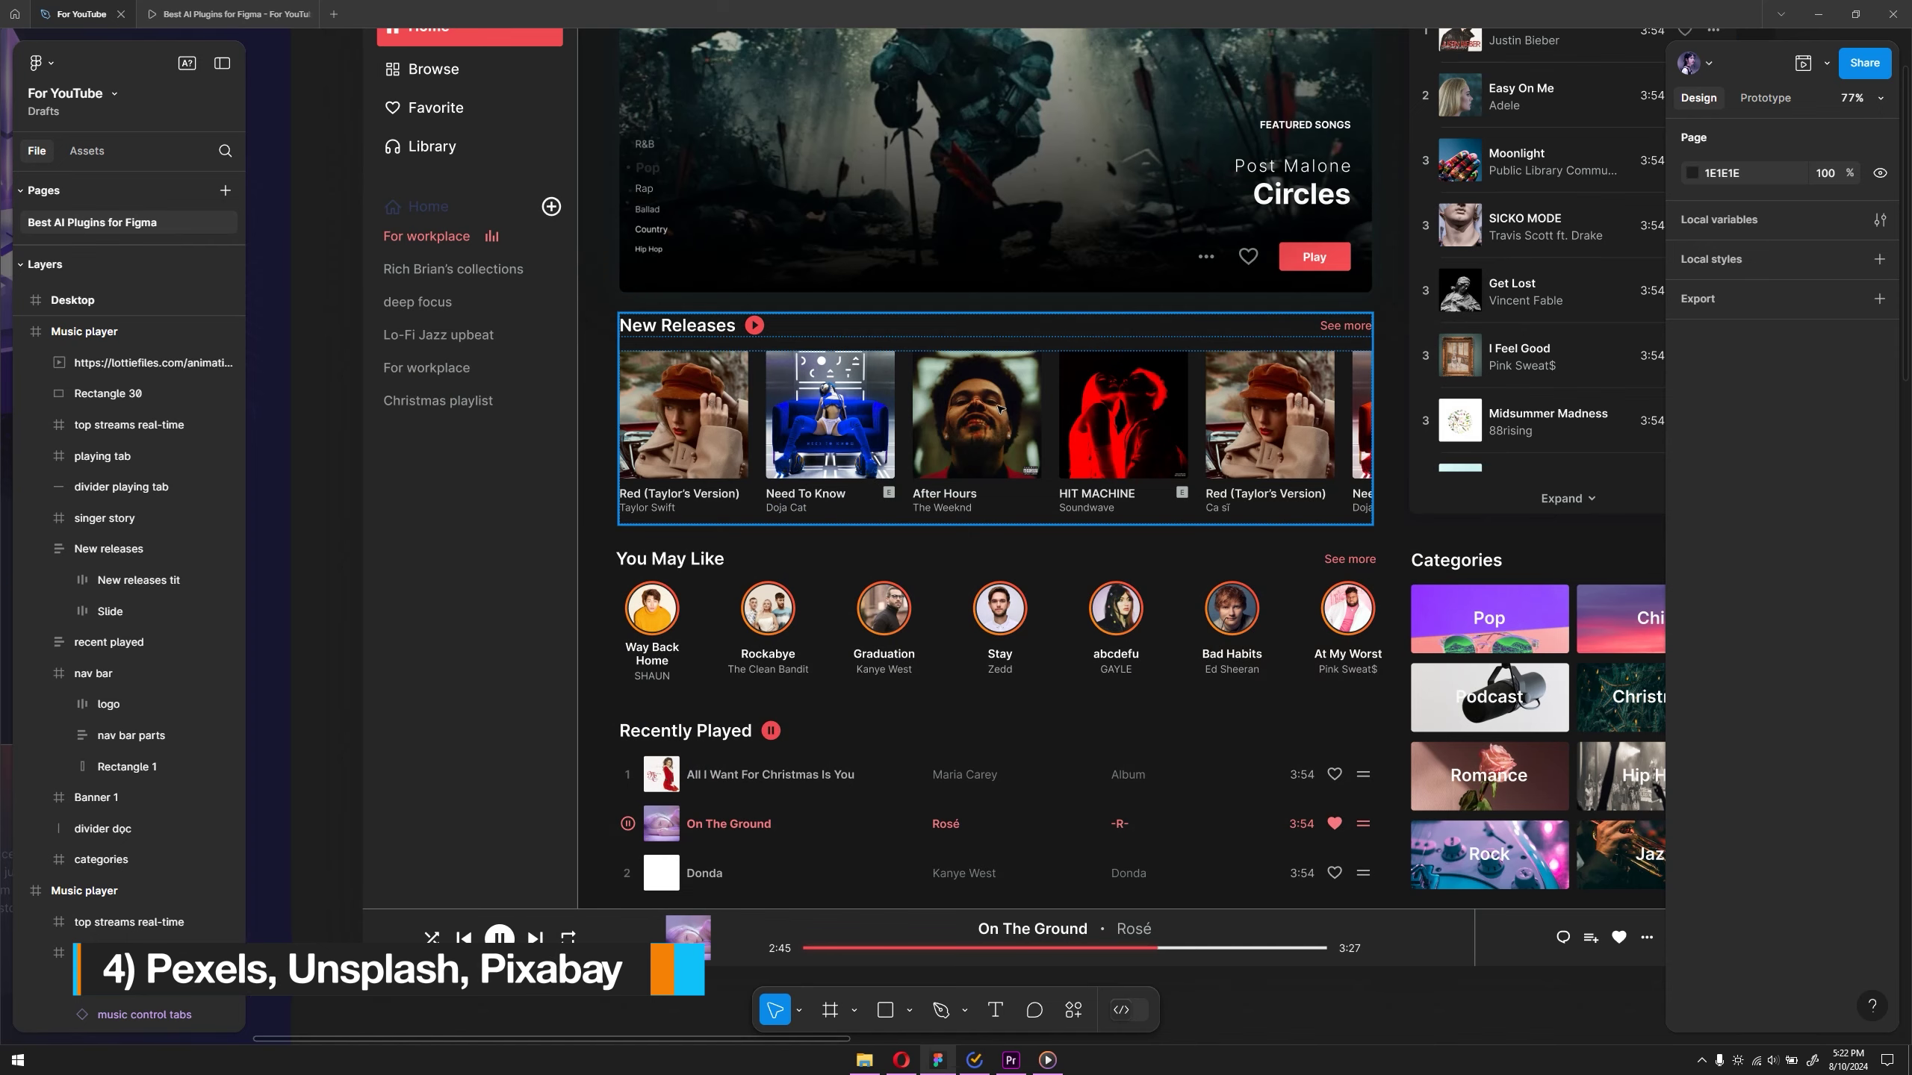
pyautogui.scroll(-5, 1010, 414)
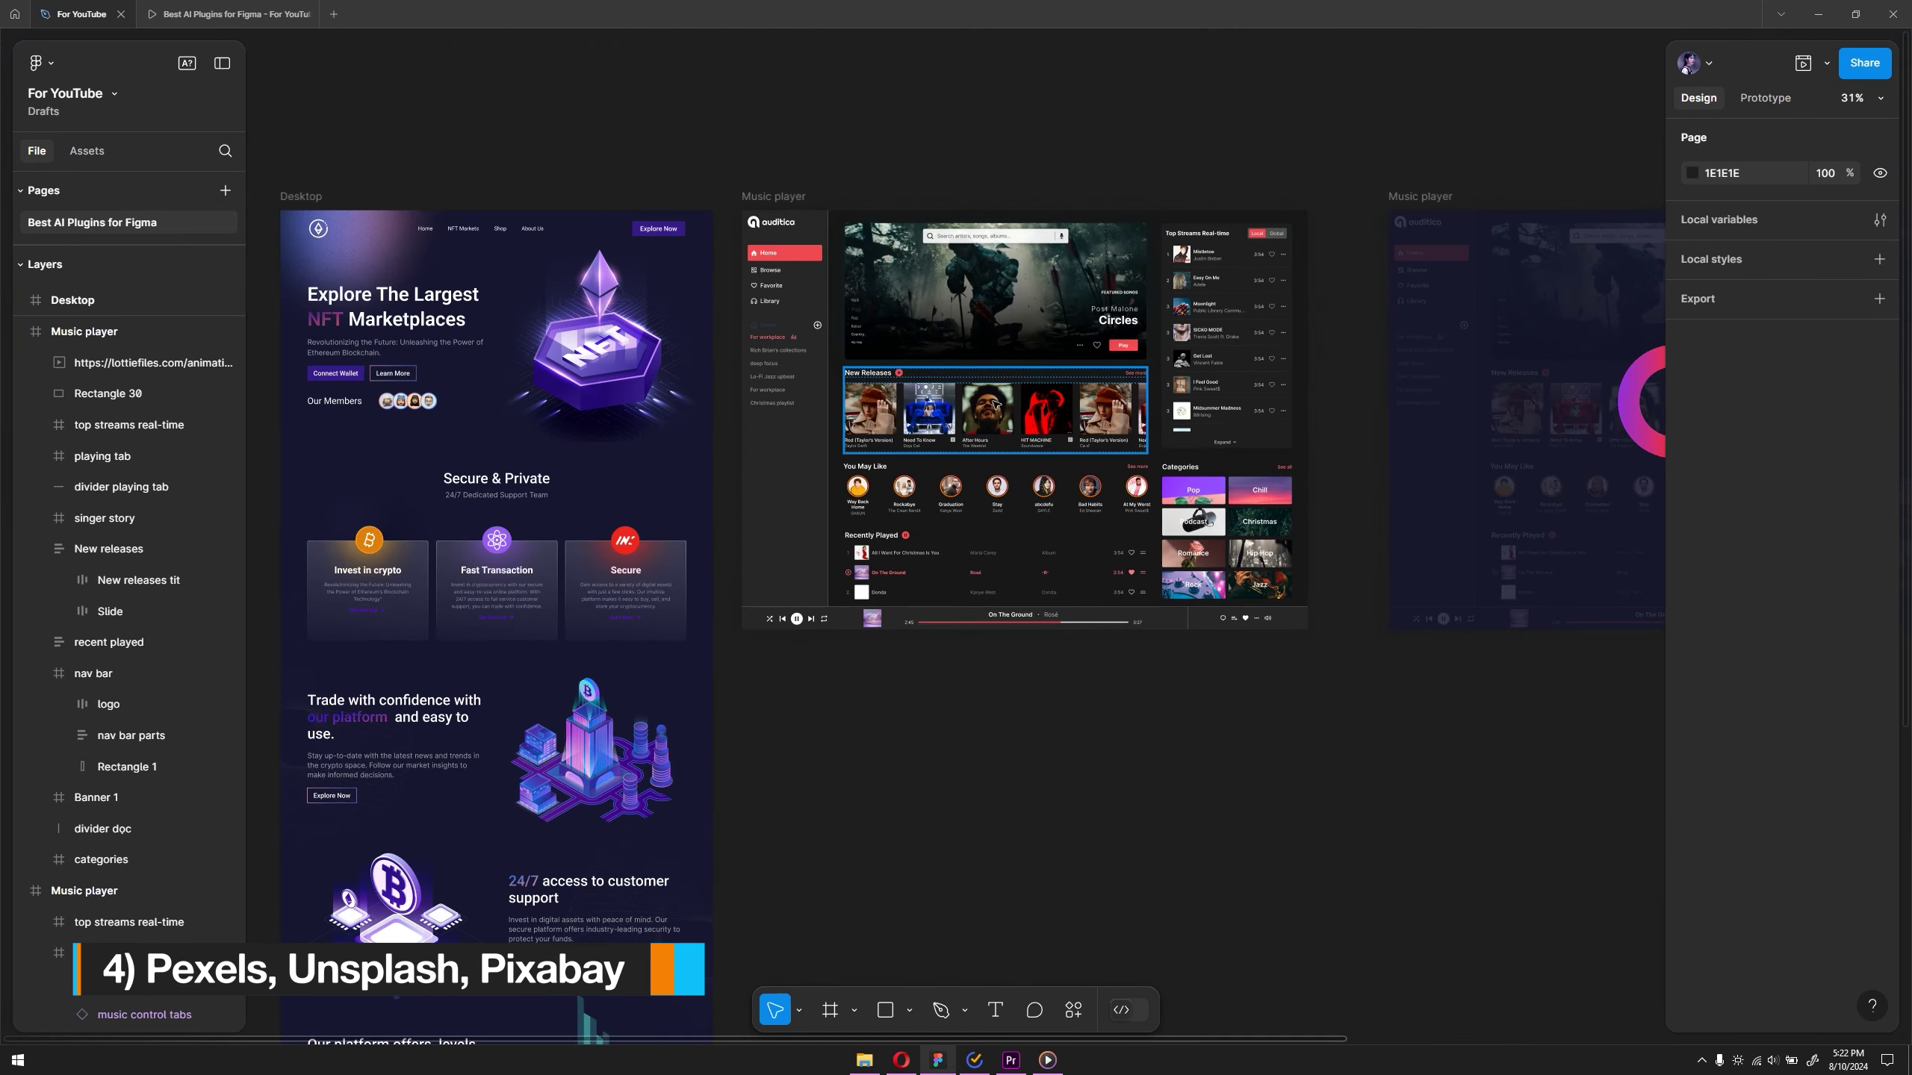
pyautogui.scroll(4, 969, 386)
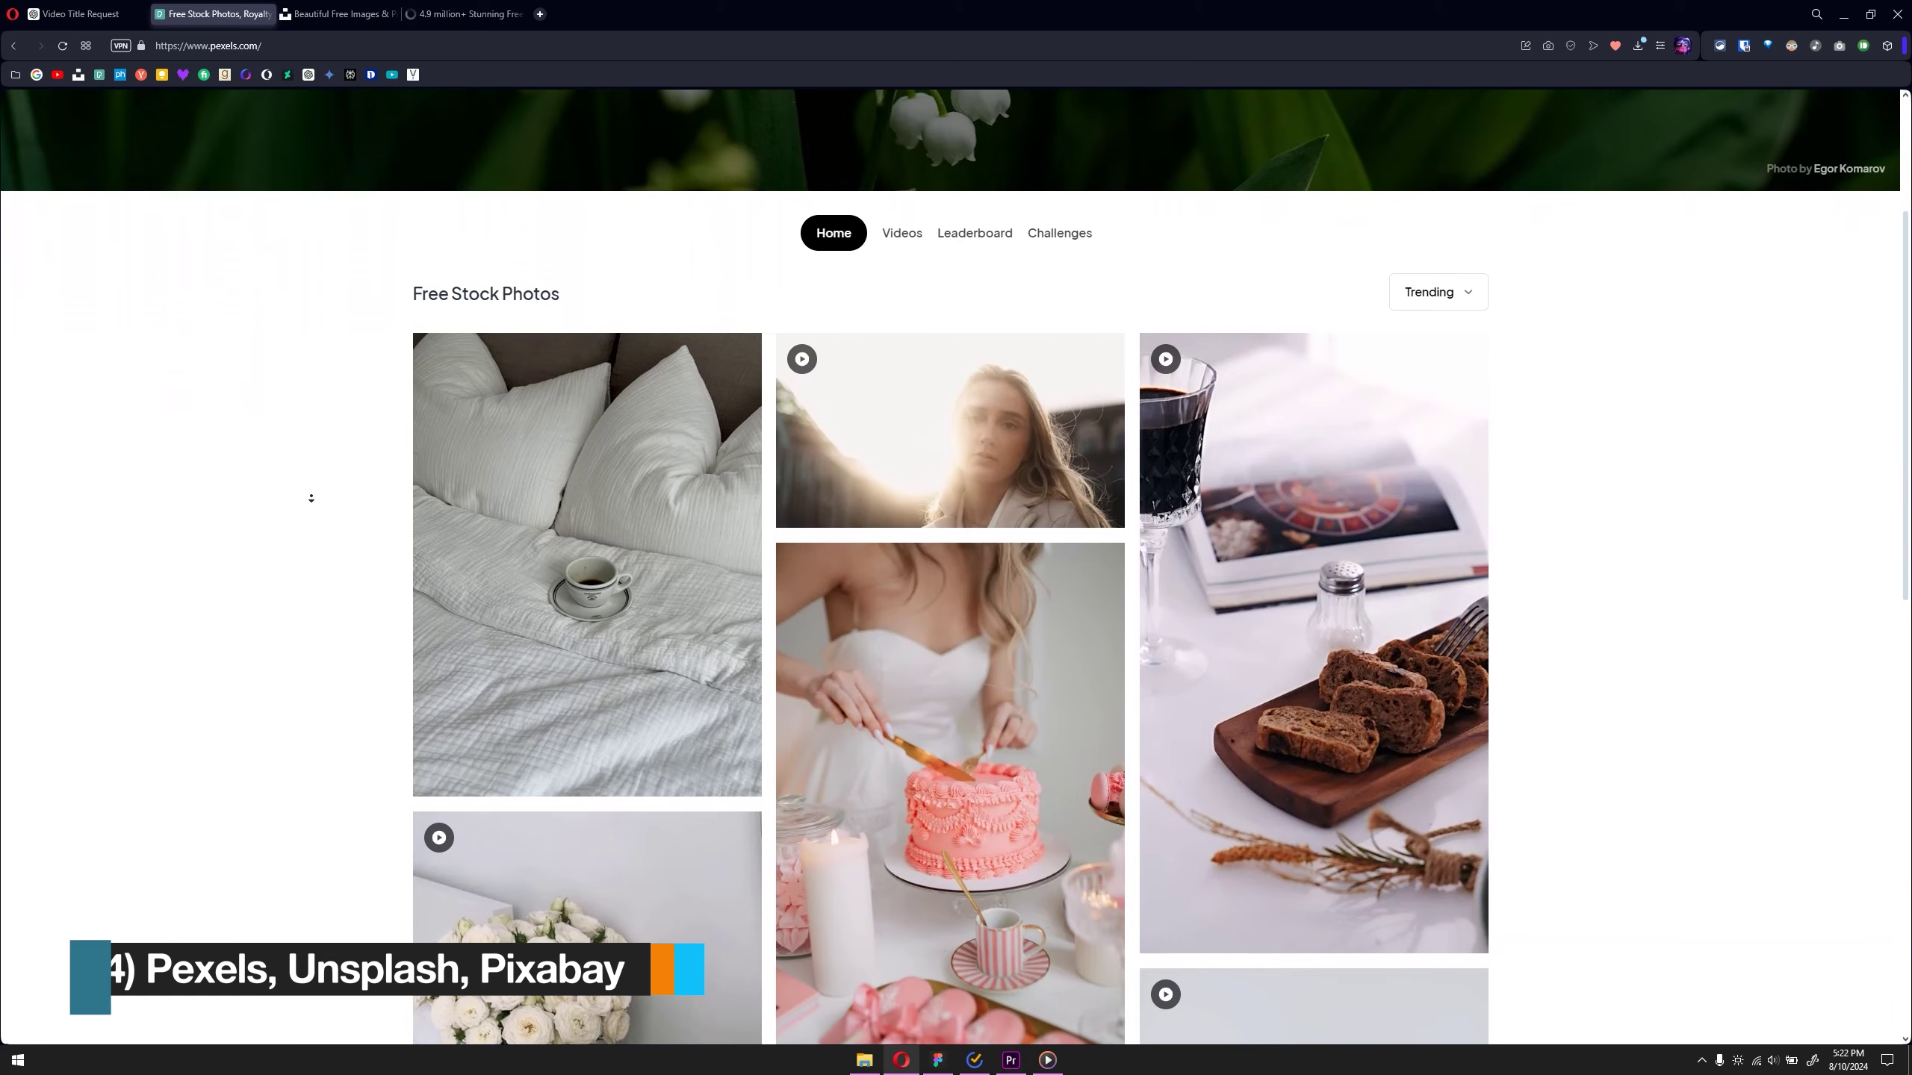
# Switch to the web browser and look through the free stock photo sites Pexels, Unsplash and Pixabay.
pyautogui.scroll(-3, 315, 550)
pyautogui.click(339, 13)
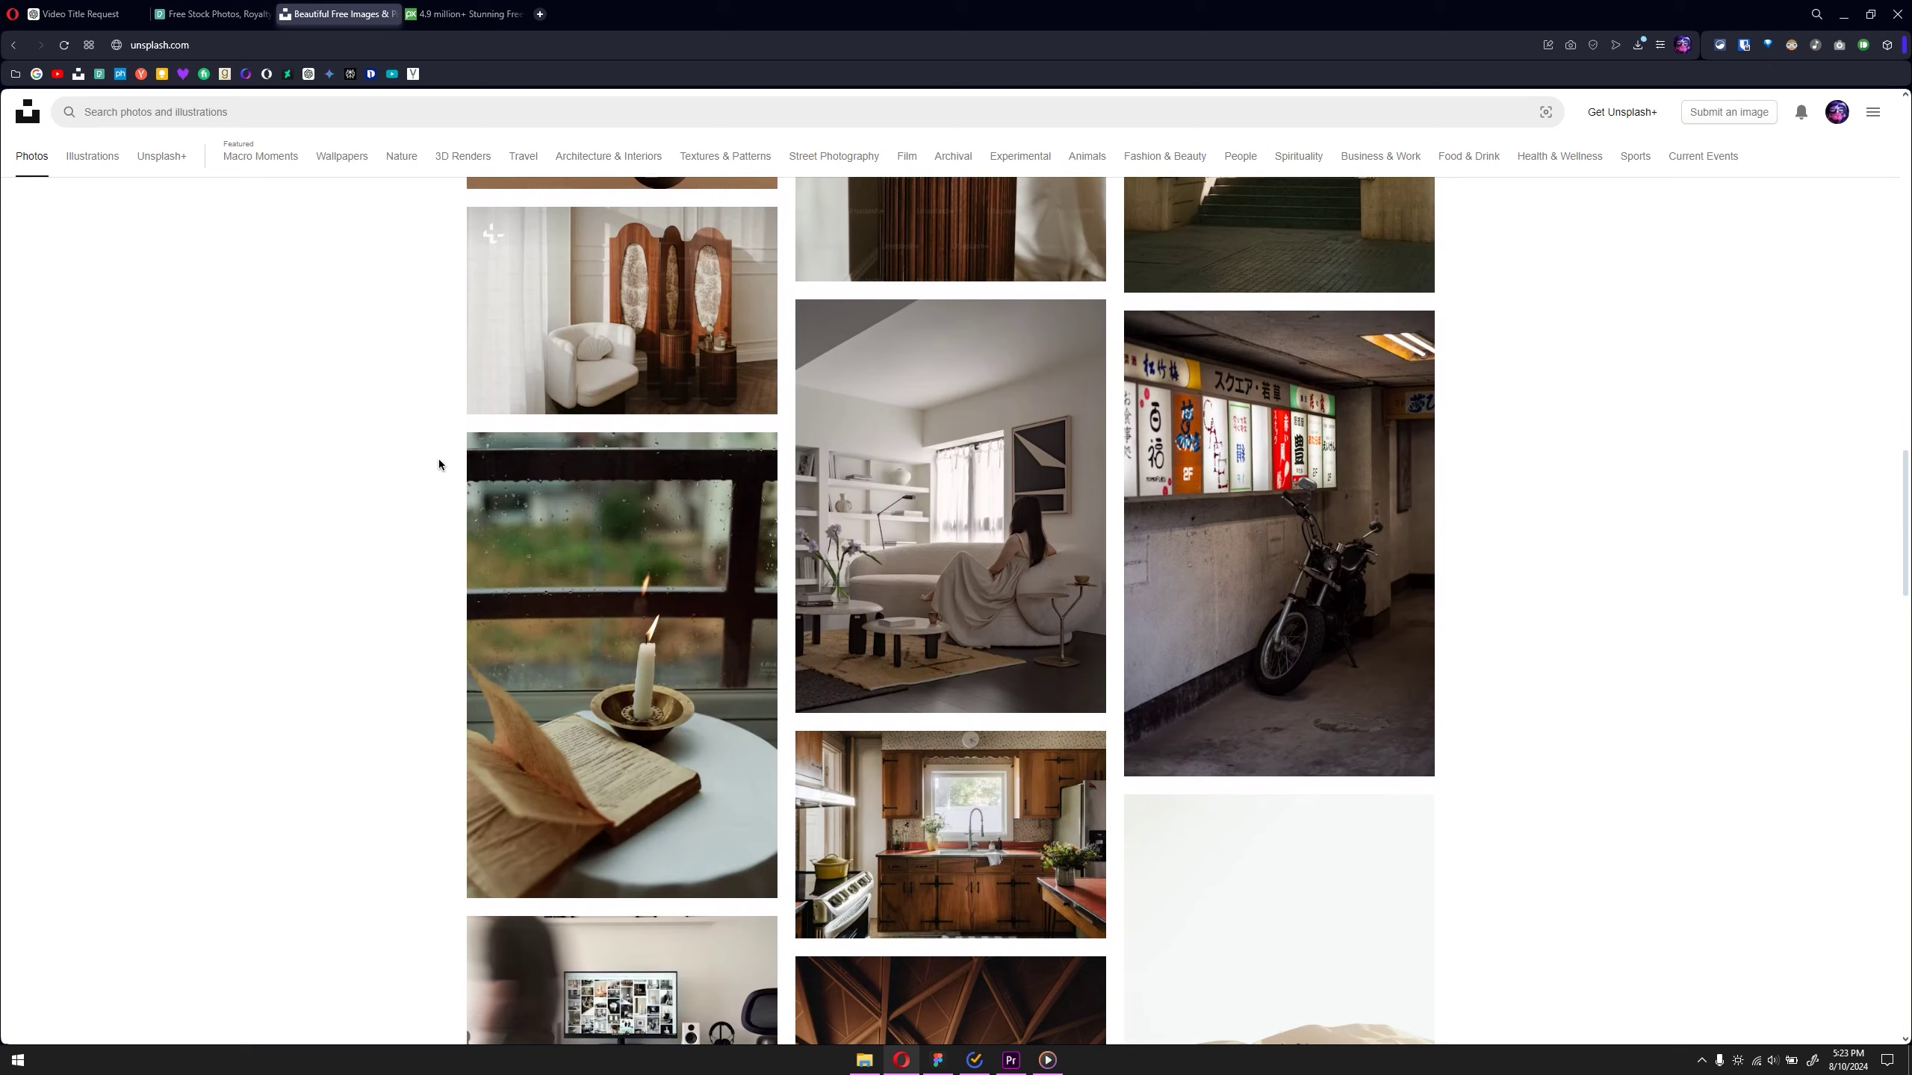
pyautogui.click(444, 23)
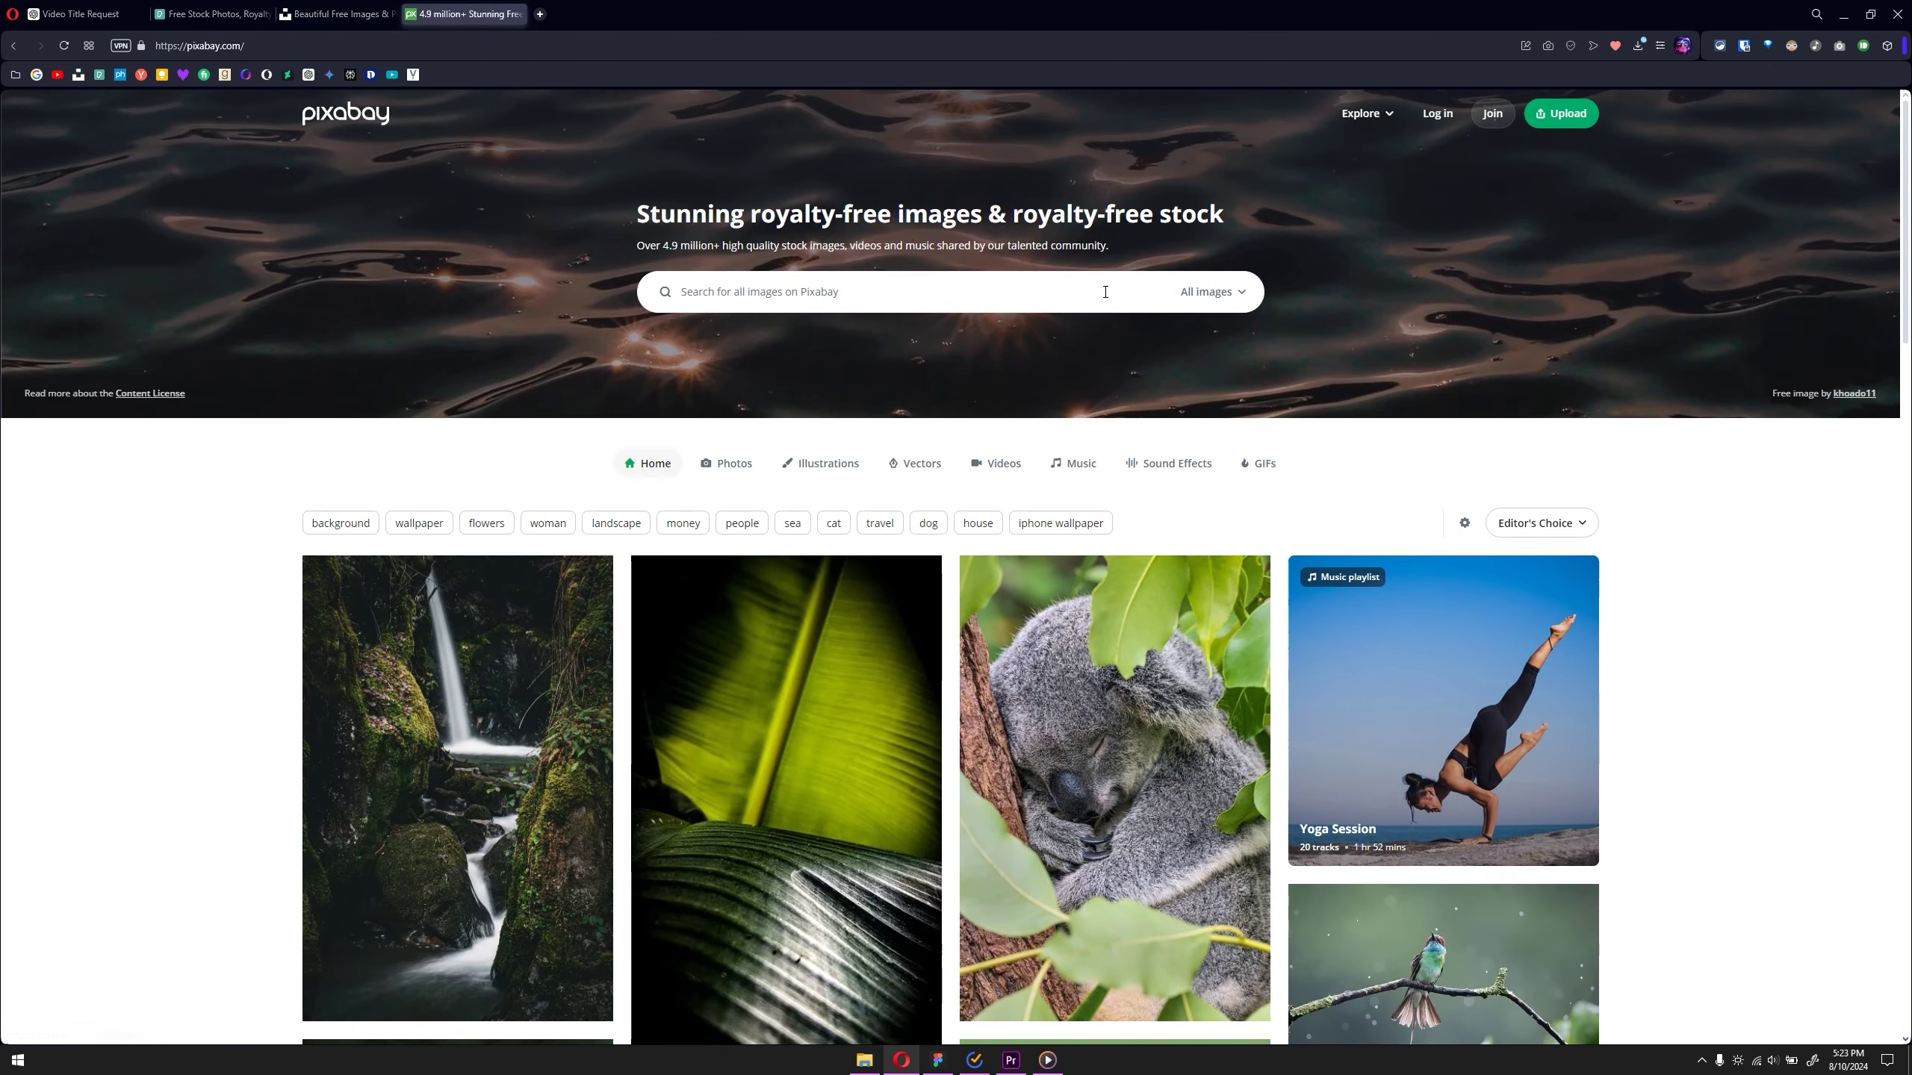
pyautogui.click(1209, 291)
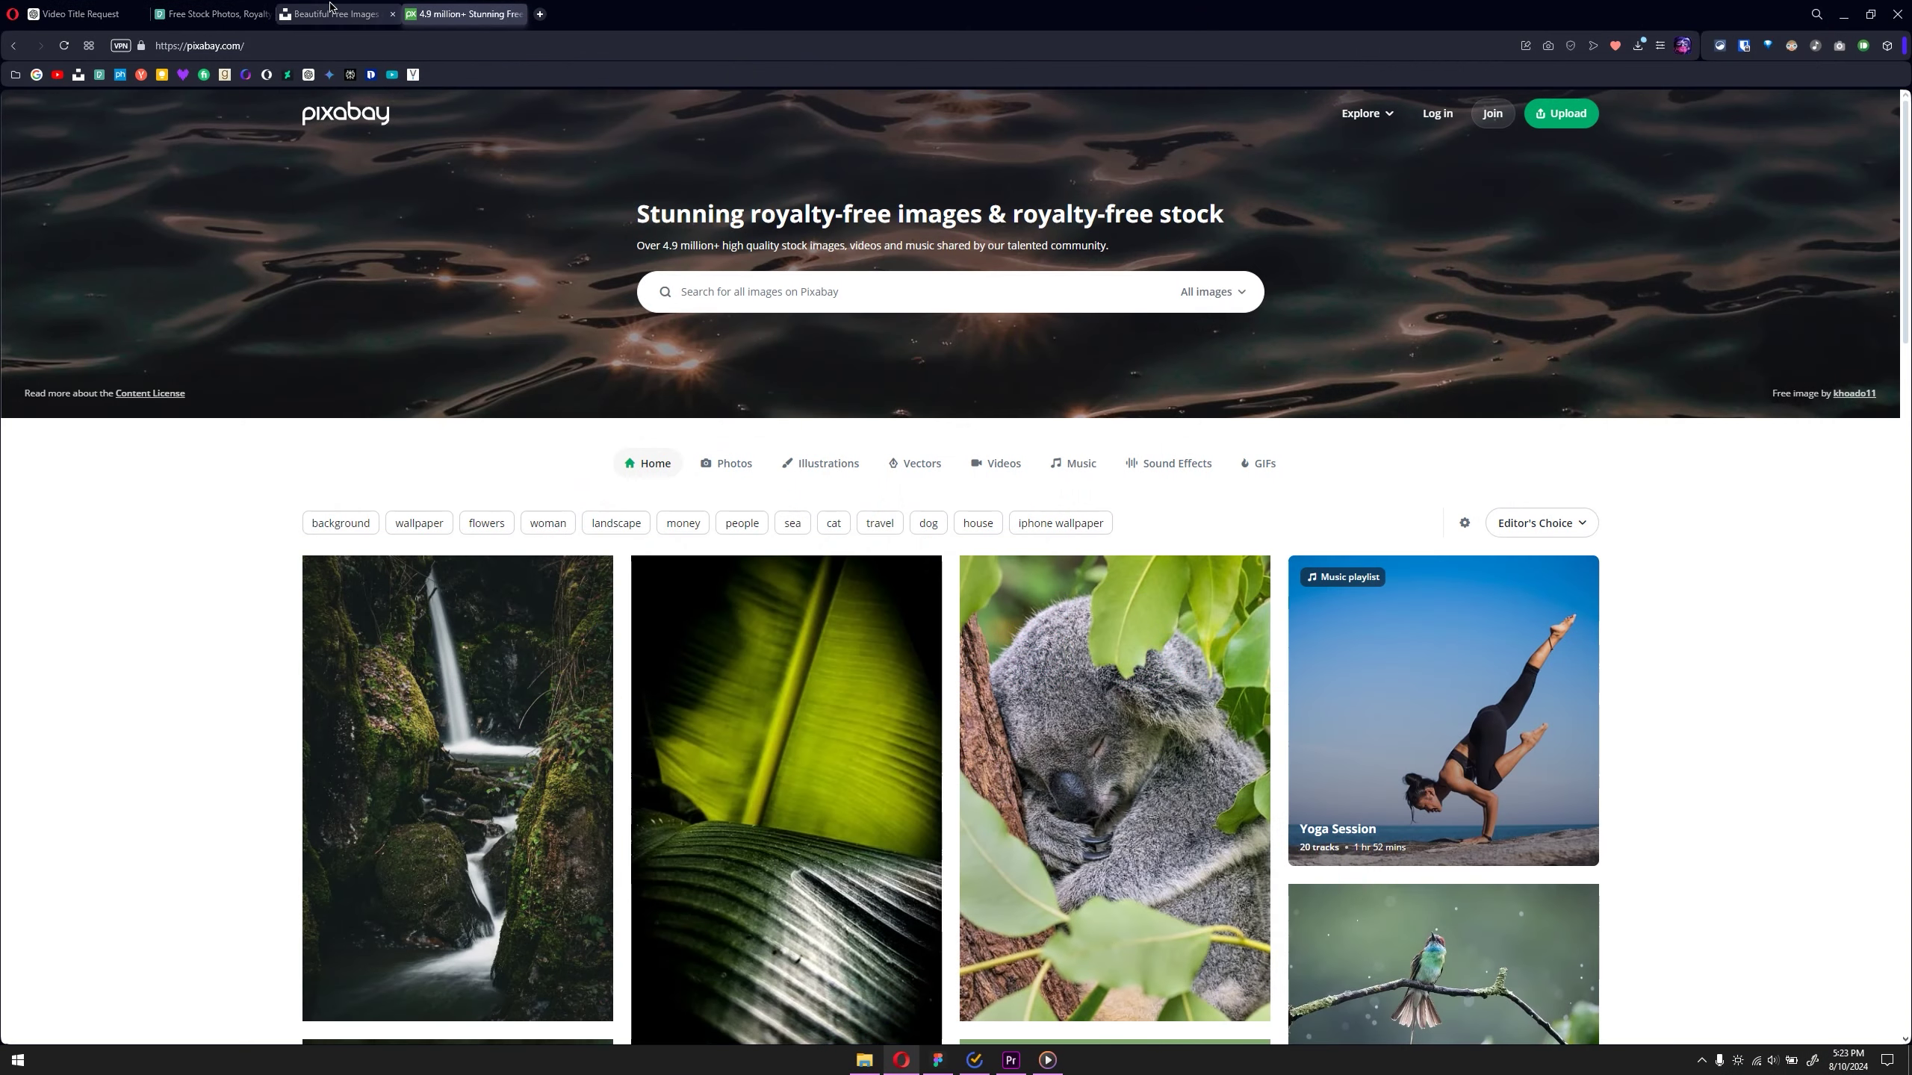
pyautogui.click(323, 11)
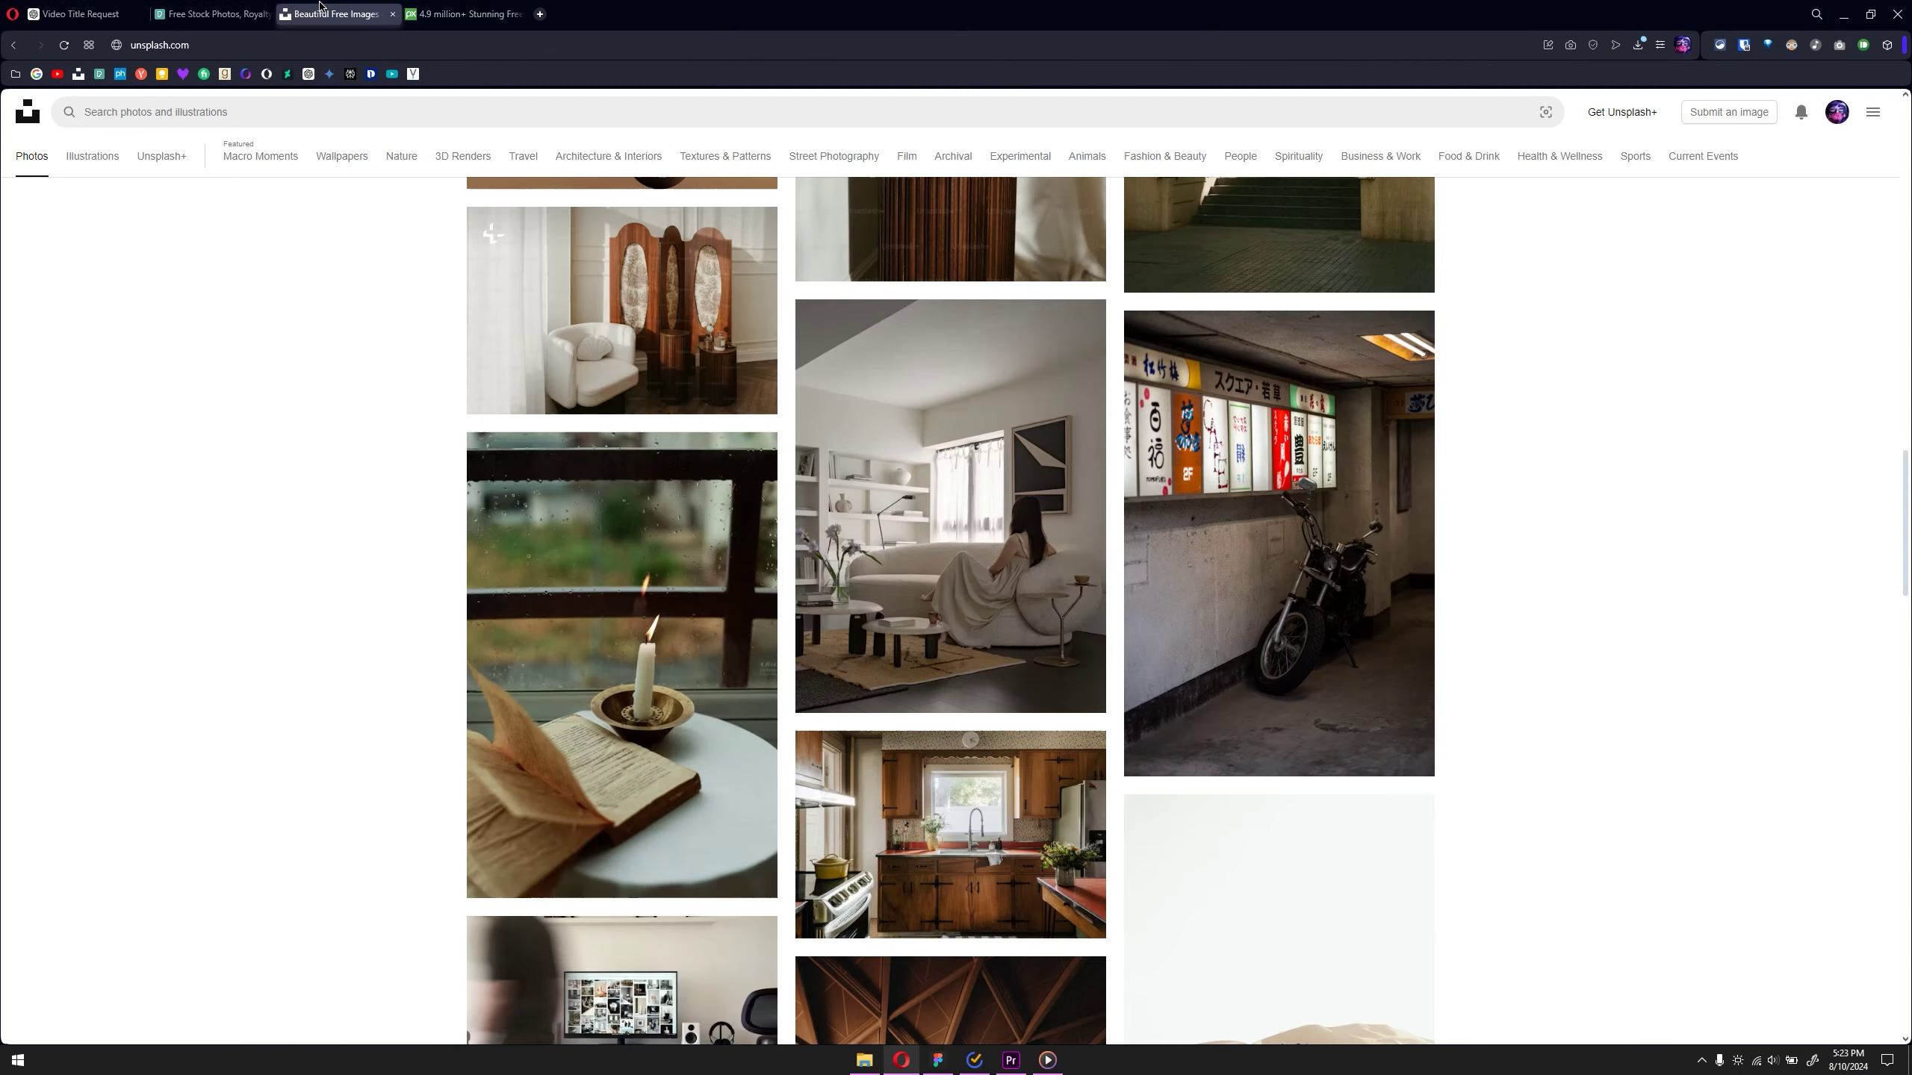
pyautogui.click(210, 14)
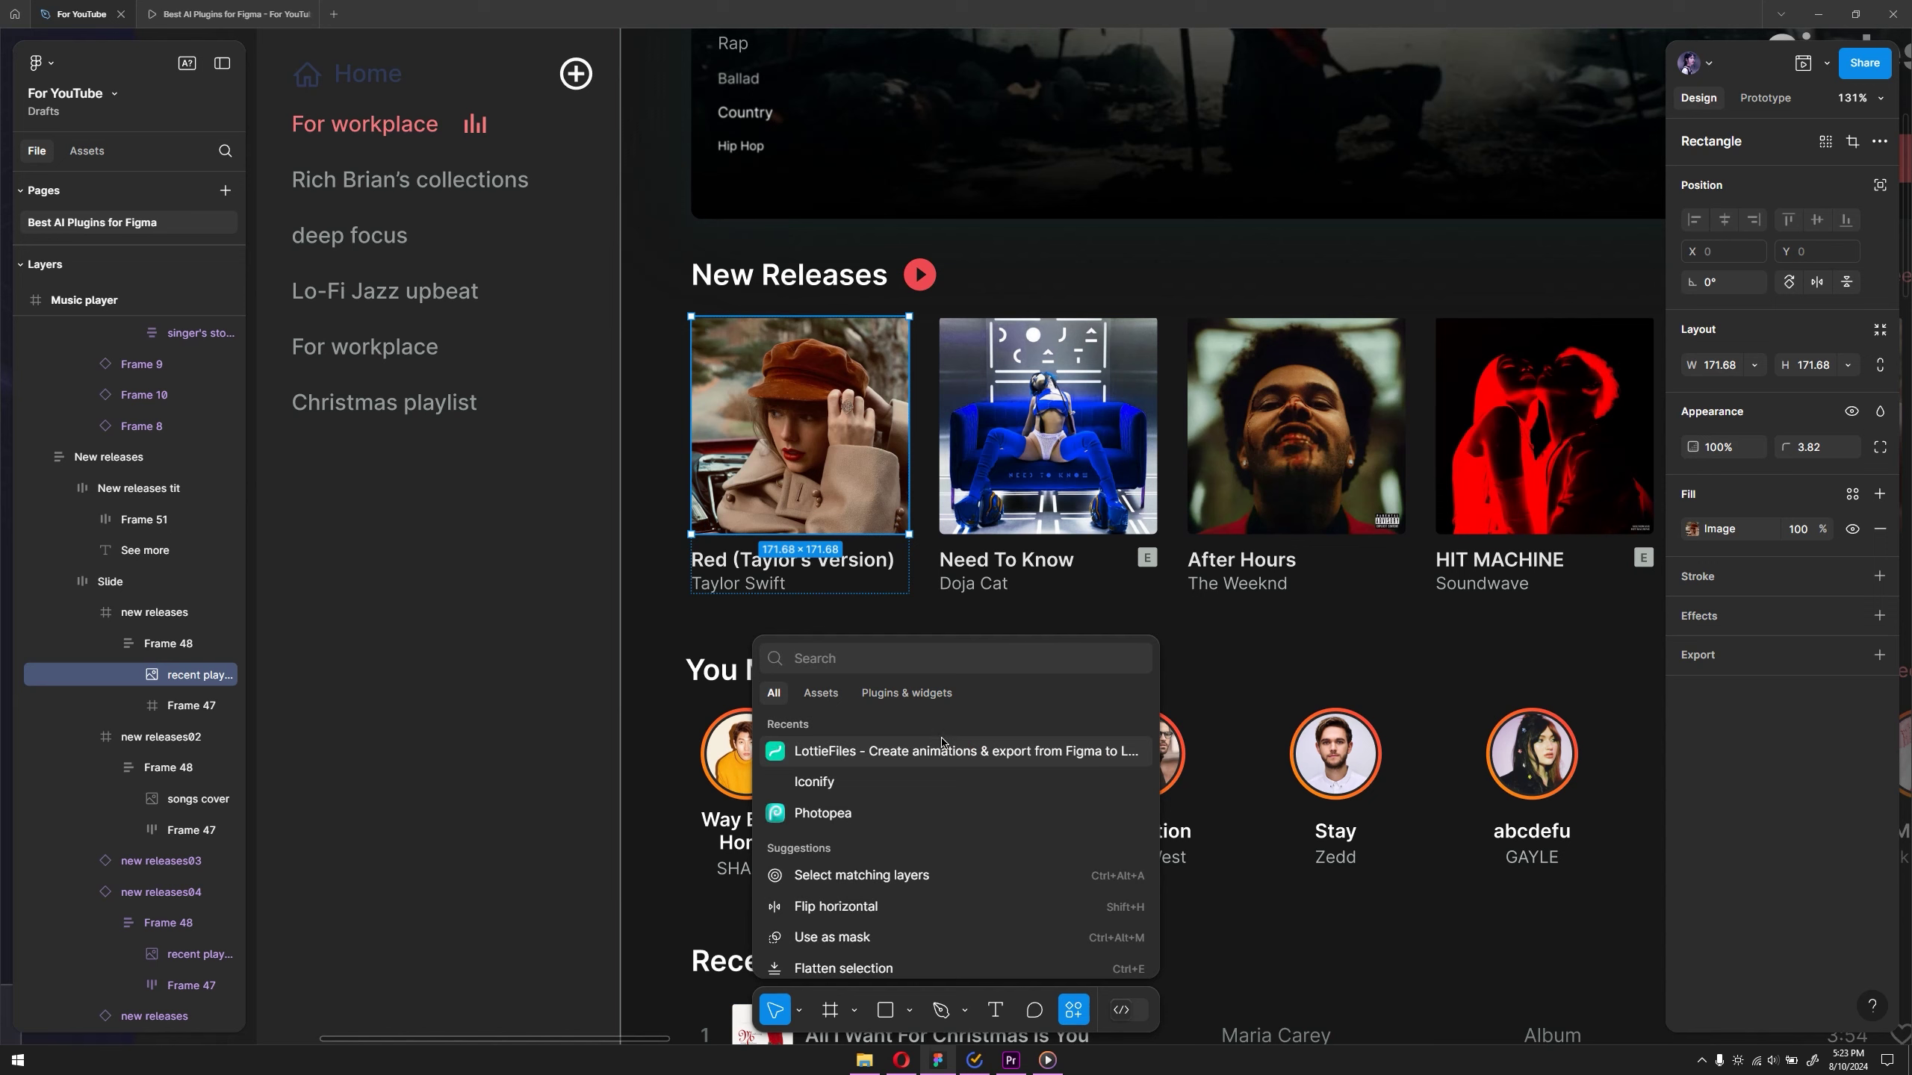
# Run the Pexels plugin in Figma with the first New Releases cover image selected and open its free photo search.
pyautogui.click(912, 694)
pyautogui.scroll(-1, 866, 809)
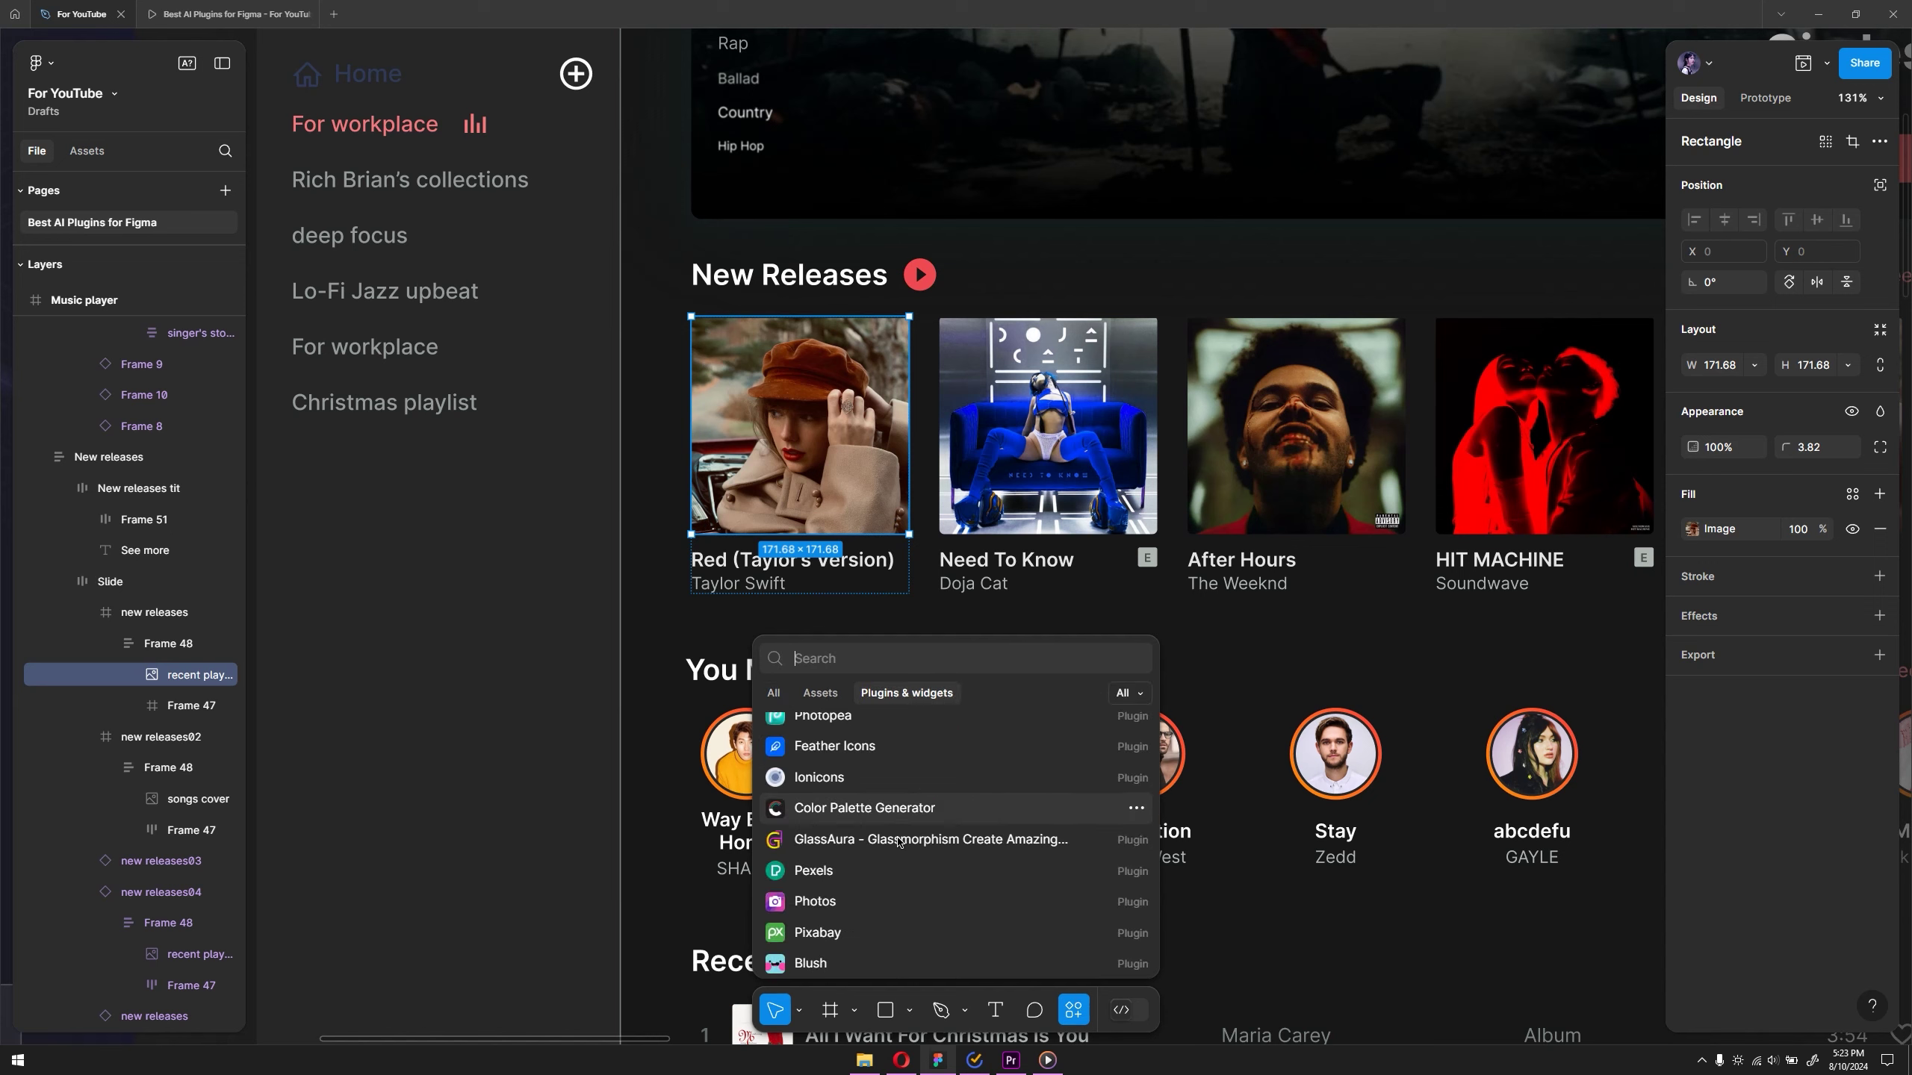
pyautogui.click(831, 874)
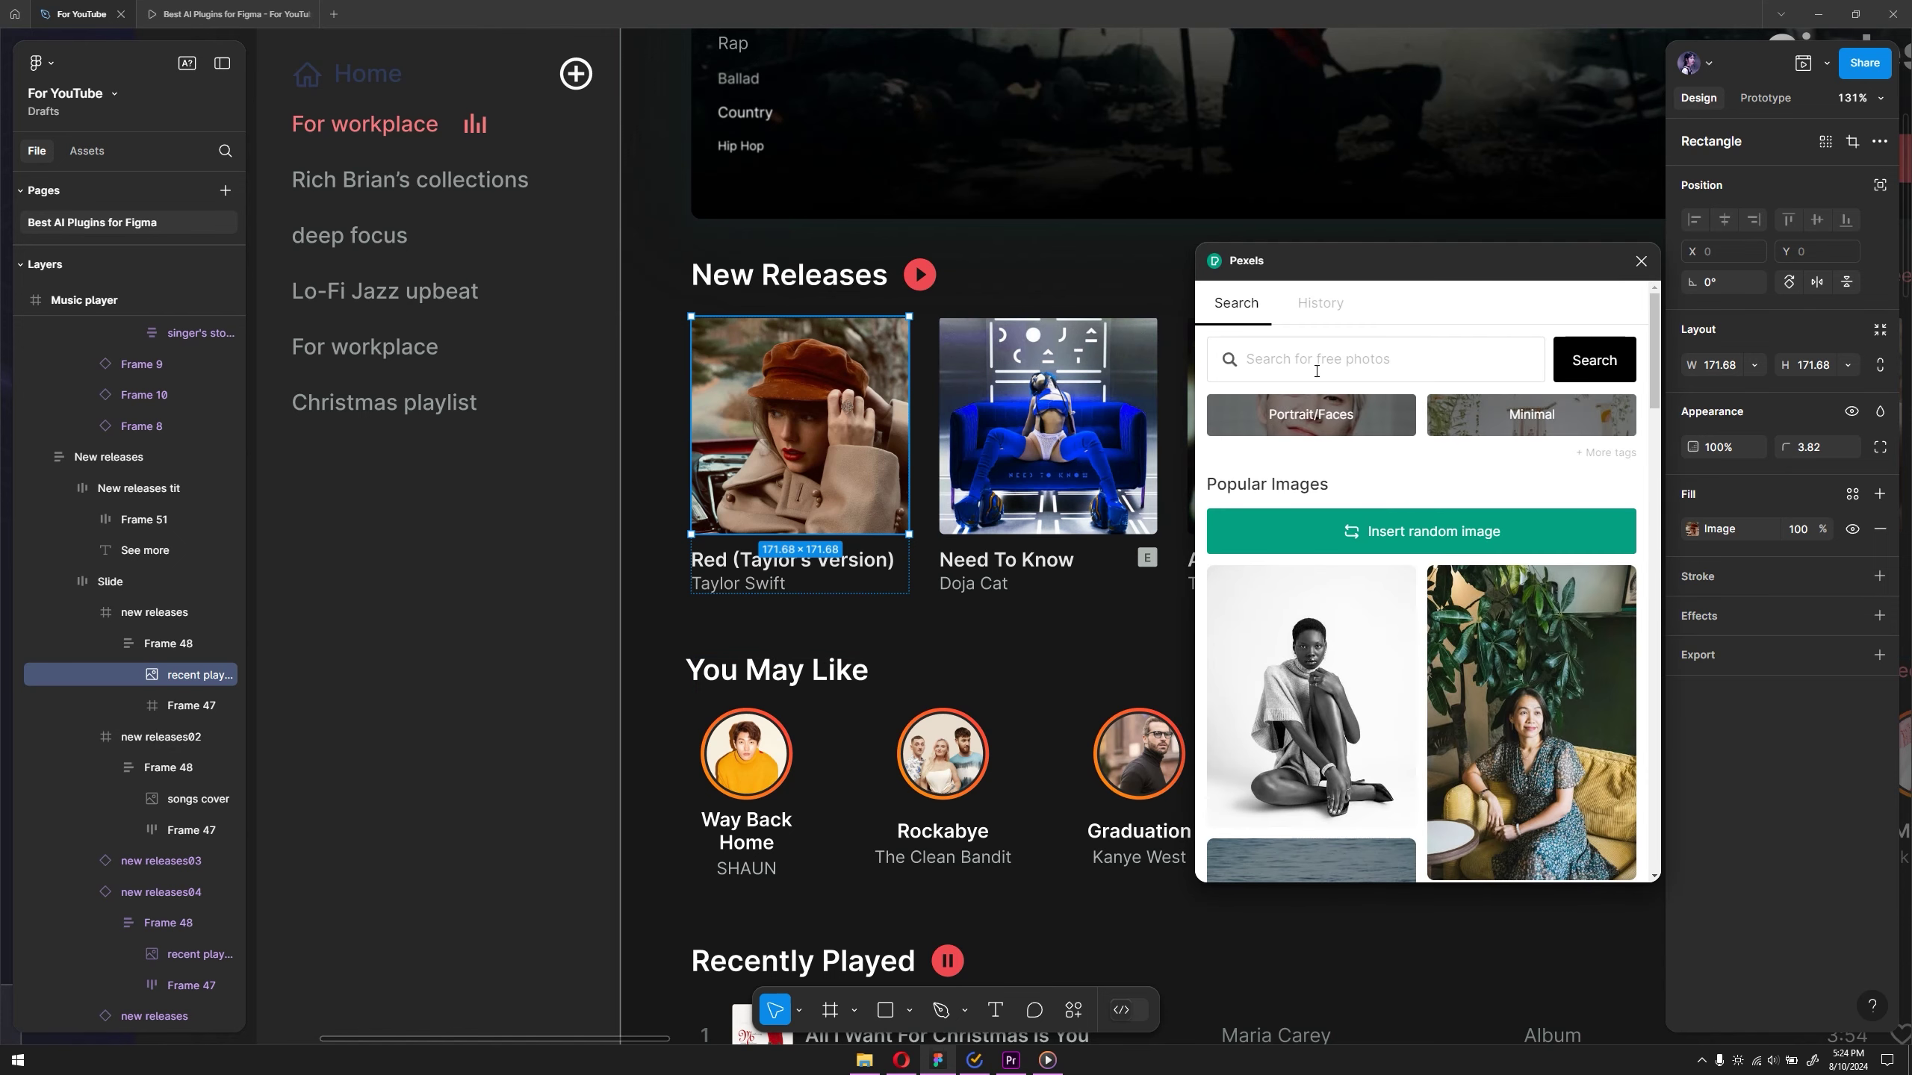
pyautogui.click(1341, 357)
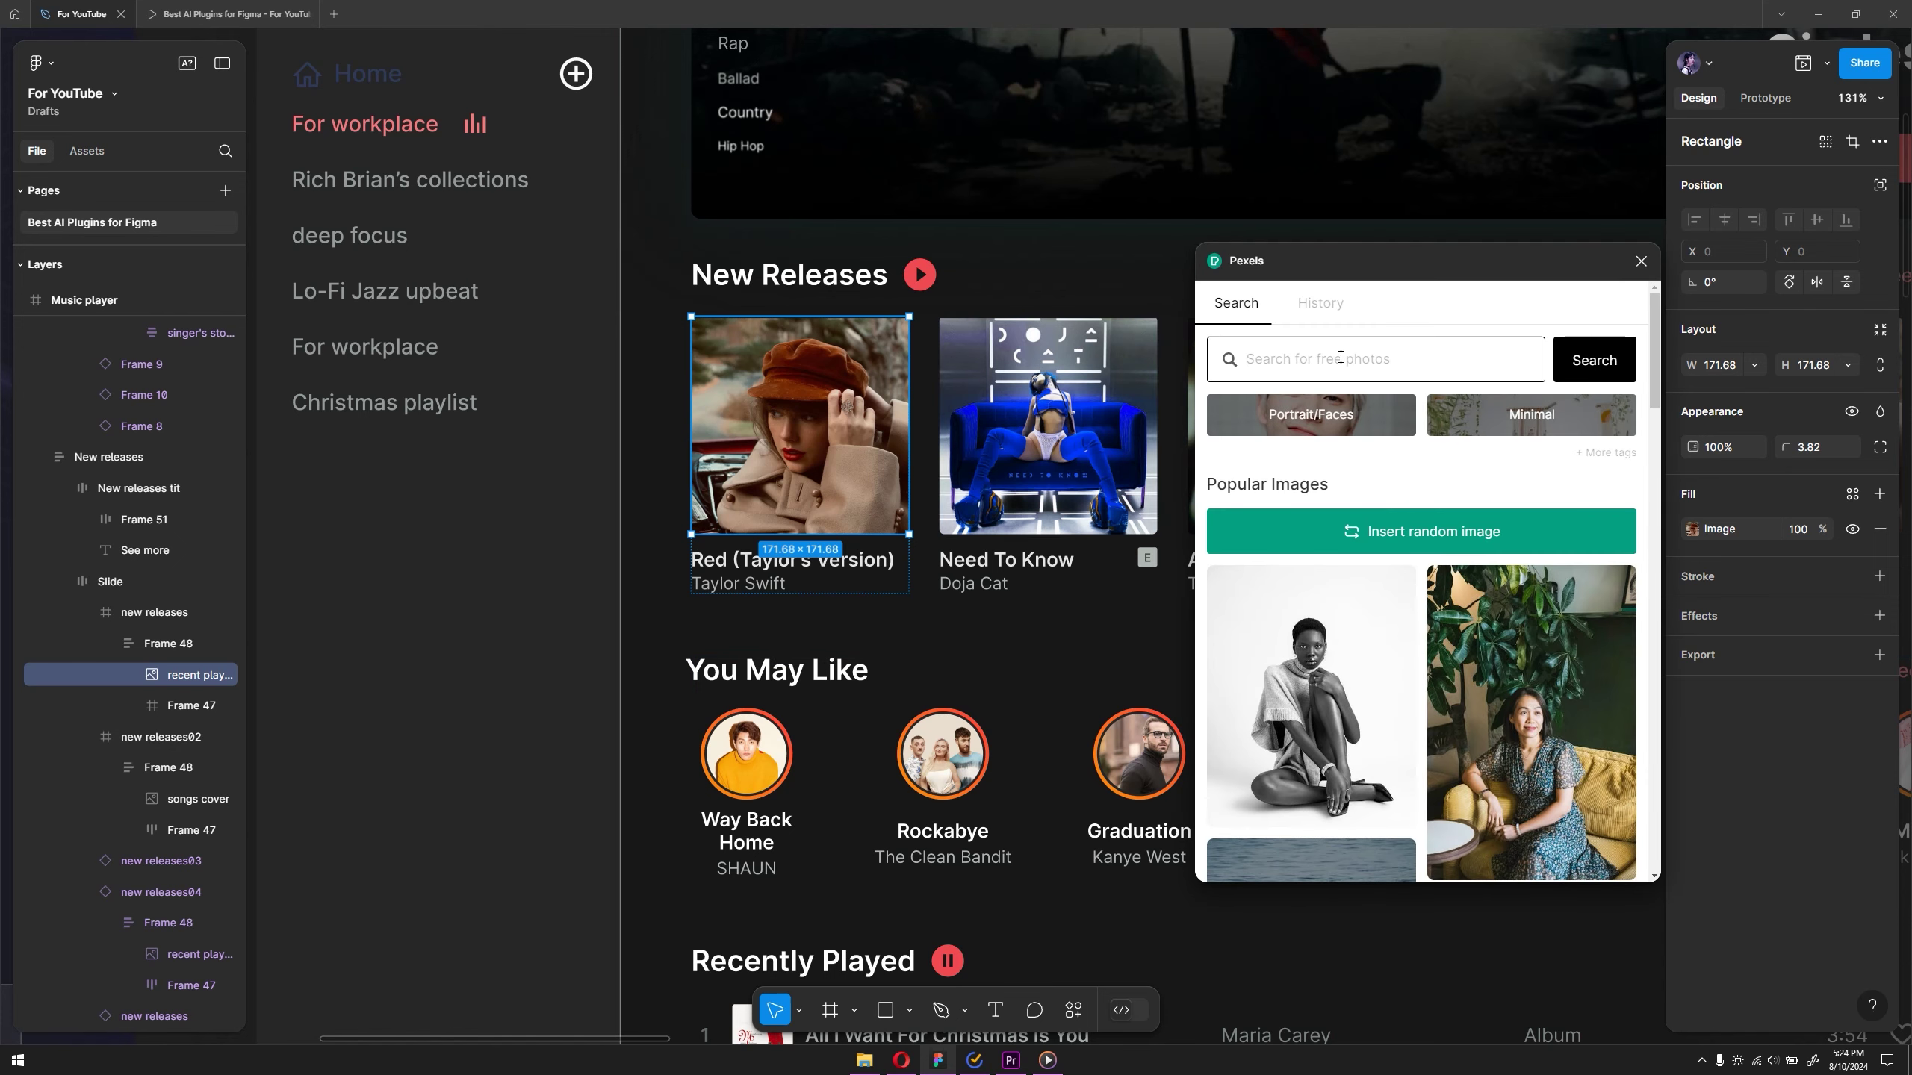